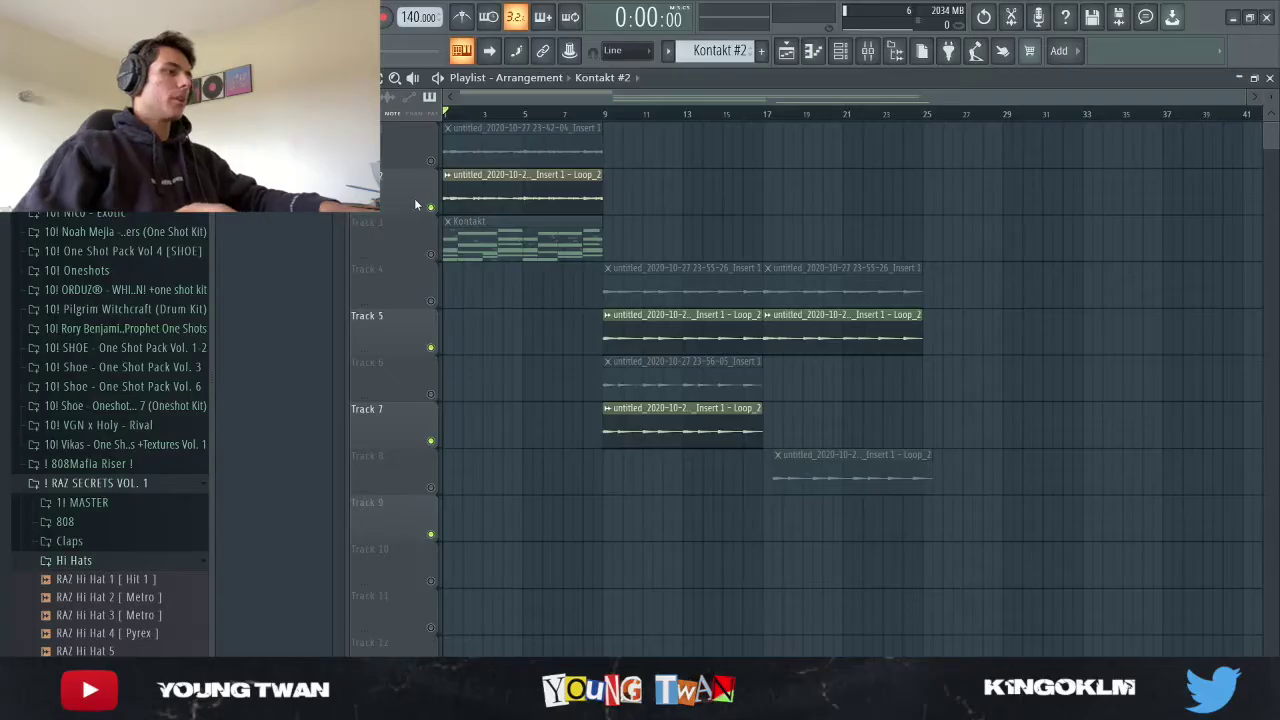
Step: Open the Kontakt channel's notes in the piano roll and look over the whole pattern
scroll(419, 224, "up", 3)
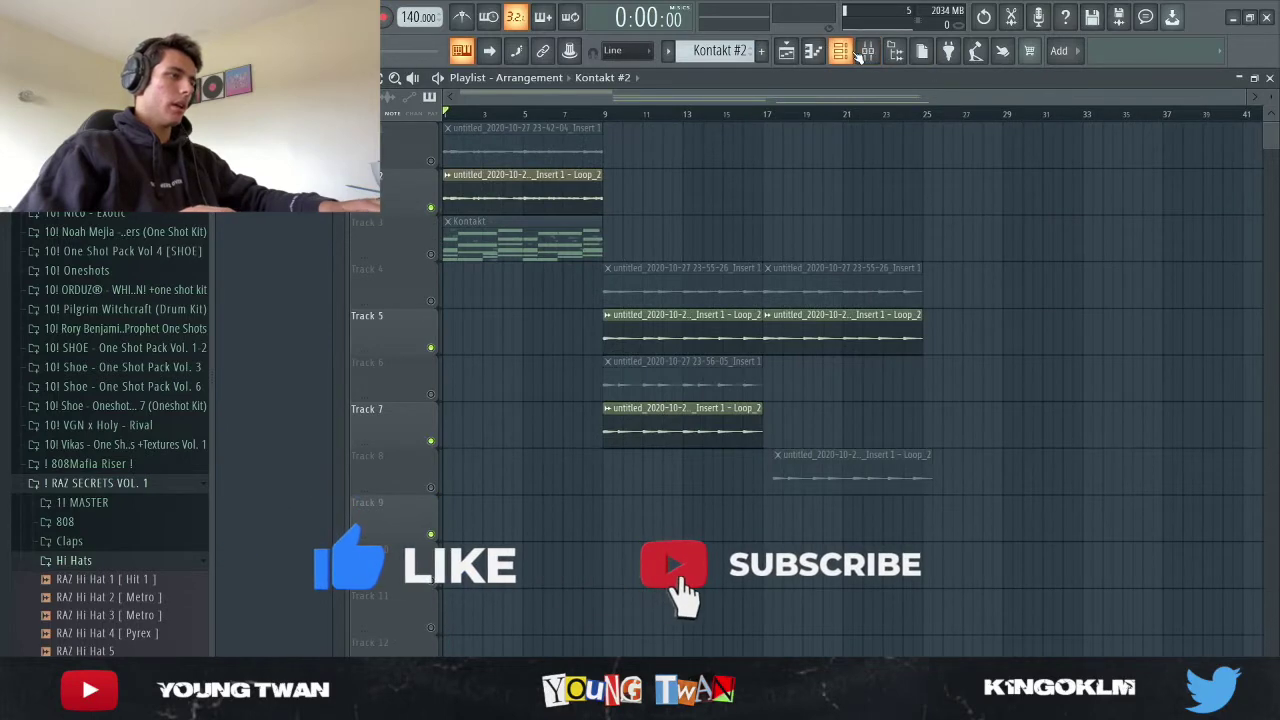
key("F6")
key("KP_Subtract")
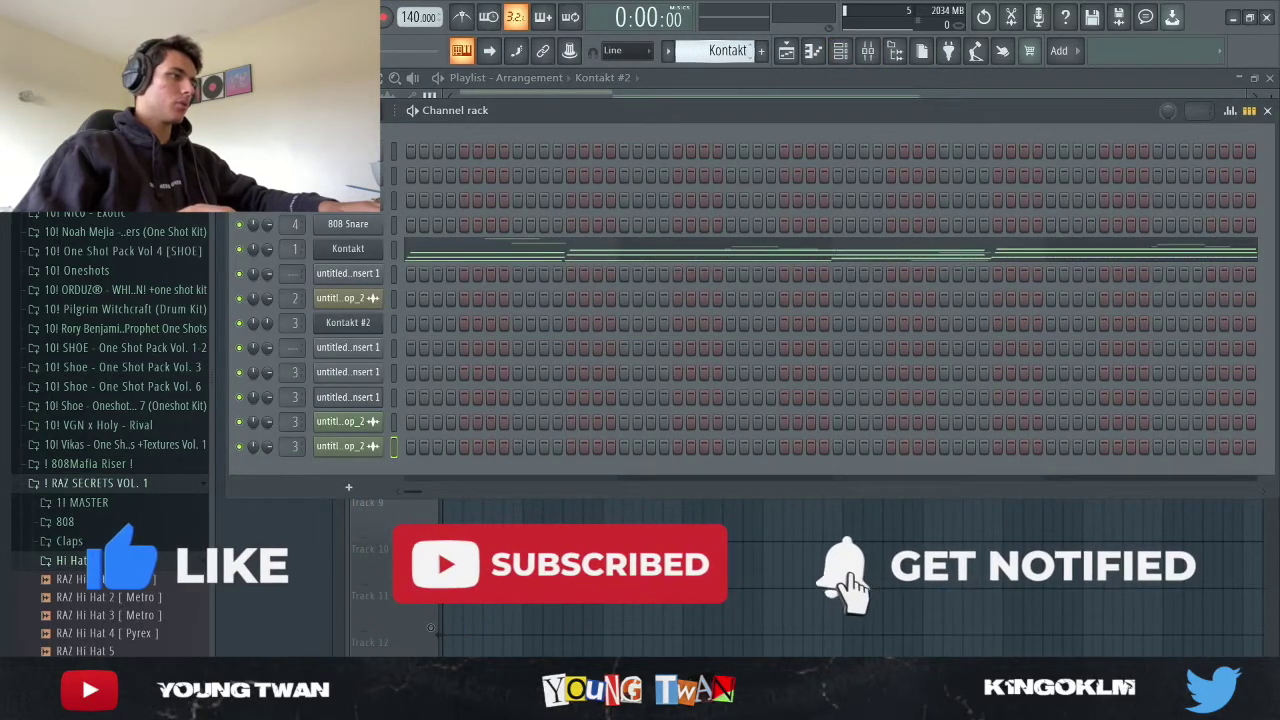
left_click(466, 257)
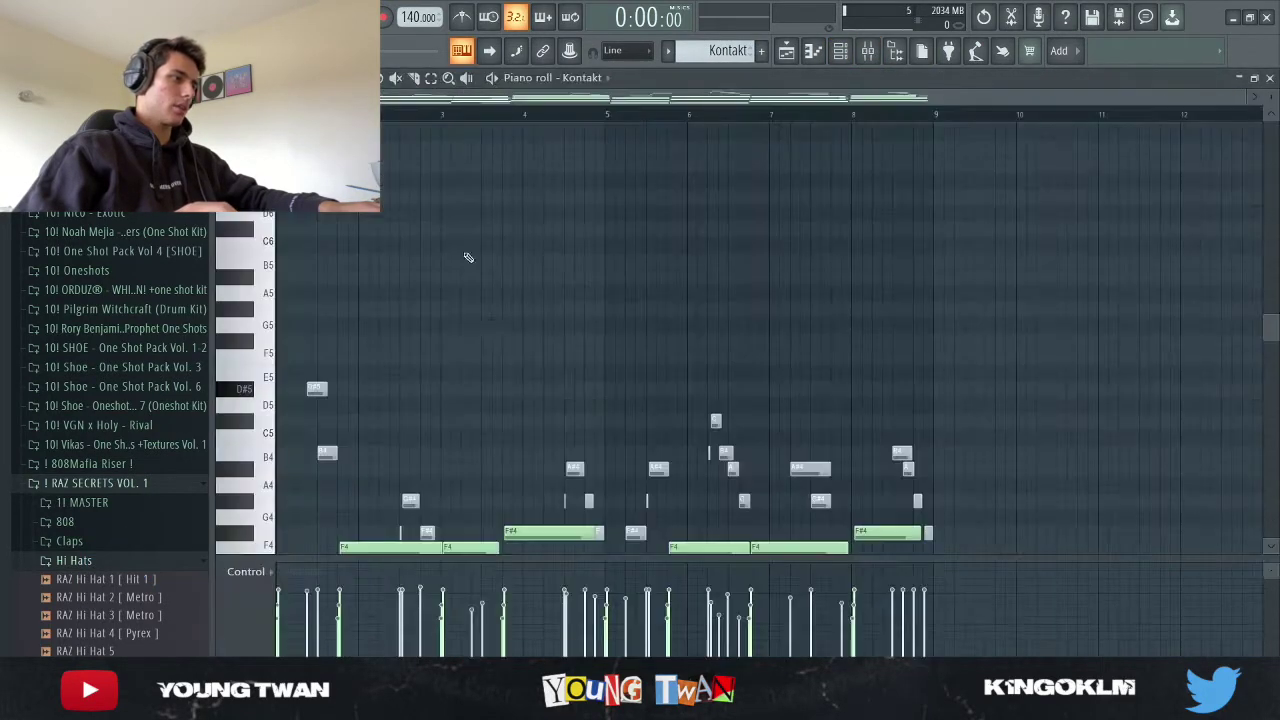
scroll(547, 336, "down", 5)
scroll(554, 320, "up", 4)
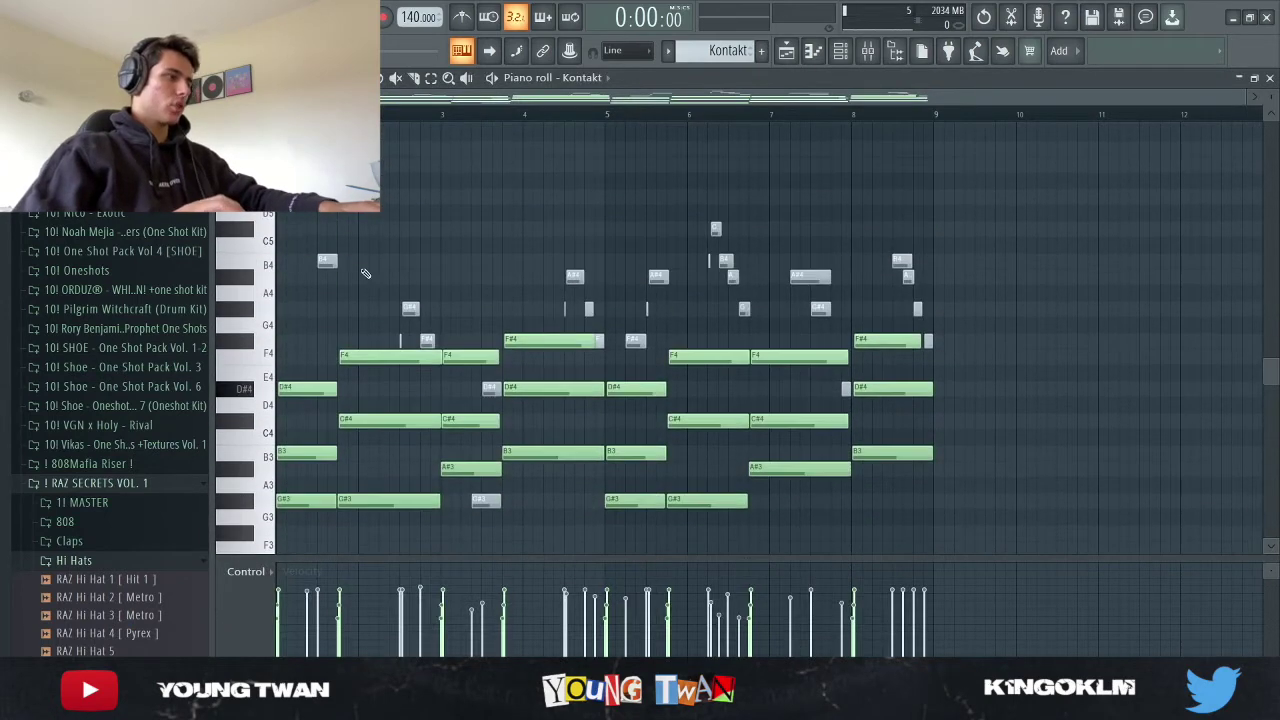
Step: View the Django Lead guitar loaded in the Kontakt channel, and return to its piano roll
left_click(840, 51)
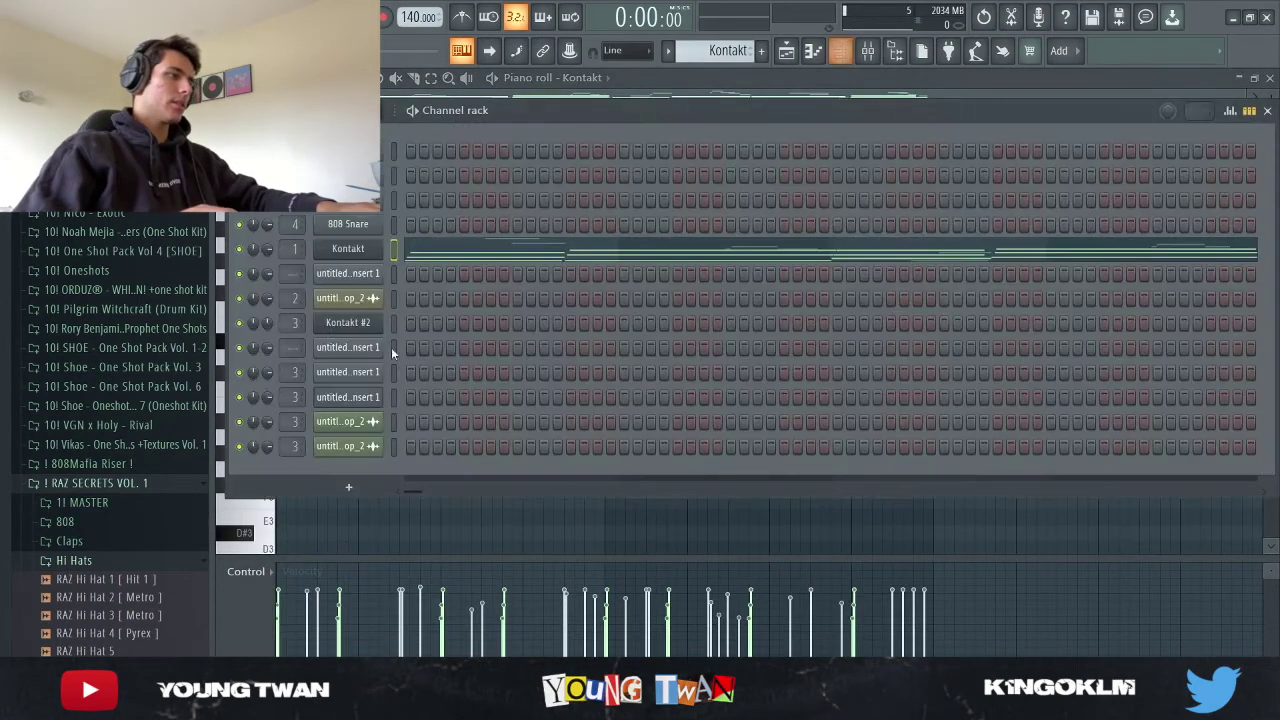
left_click(352, 248)
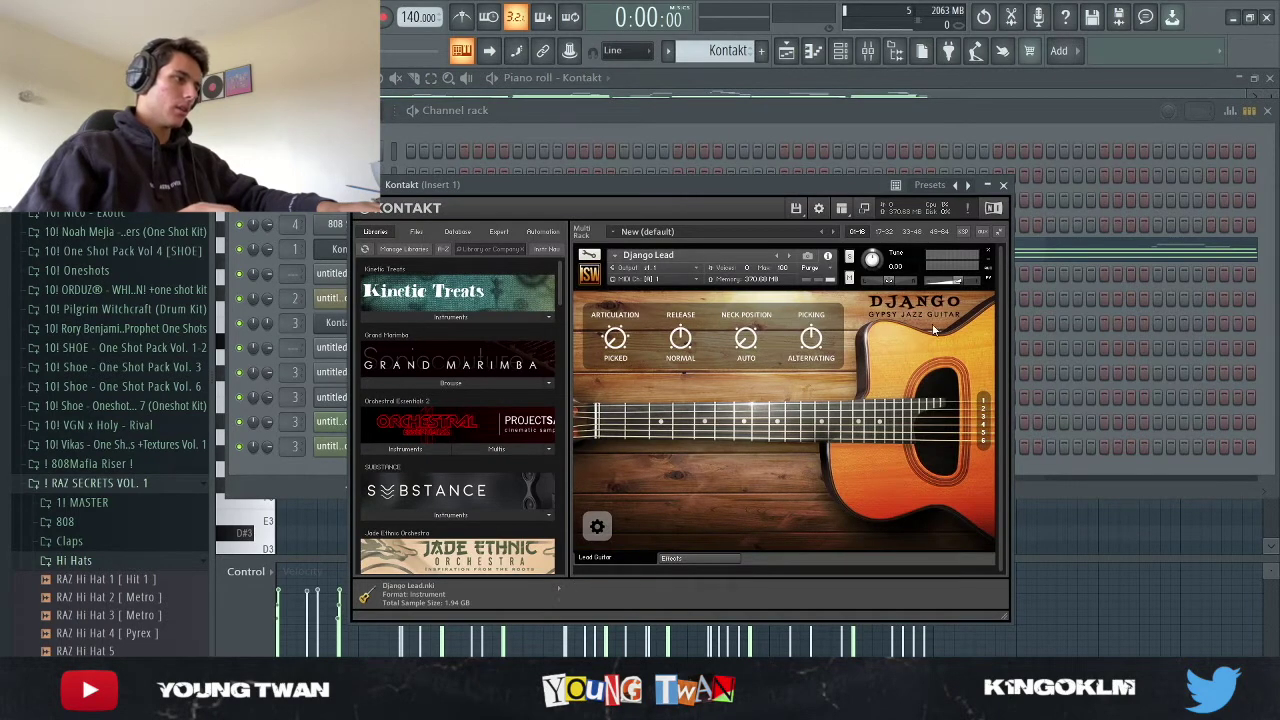
left_click(1004, 186)
left_click(531, 254)
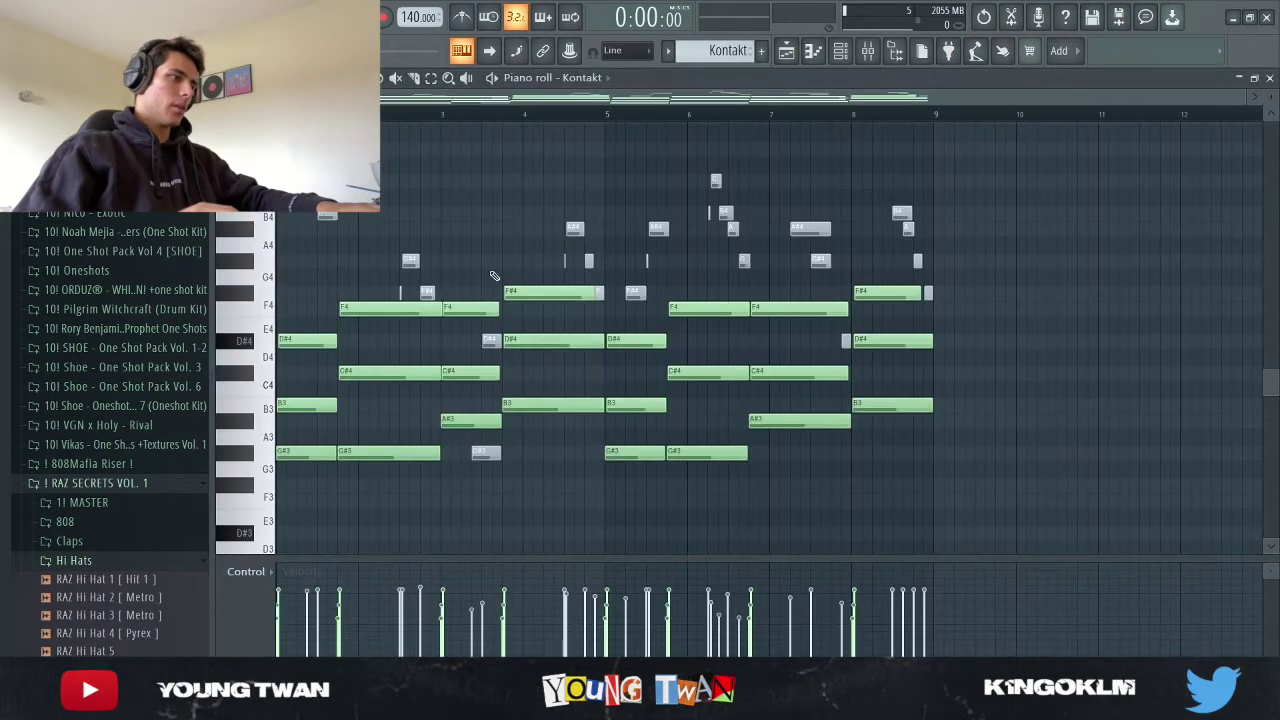
Step: Play back the Kontakt guitar pattern in the piano roll, first the chords and then the full melody
scroll(345, 353, "down", 2)
key("space")
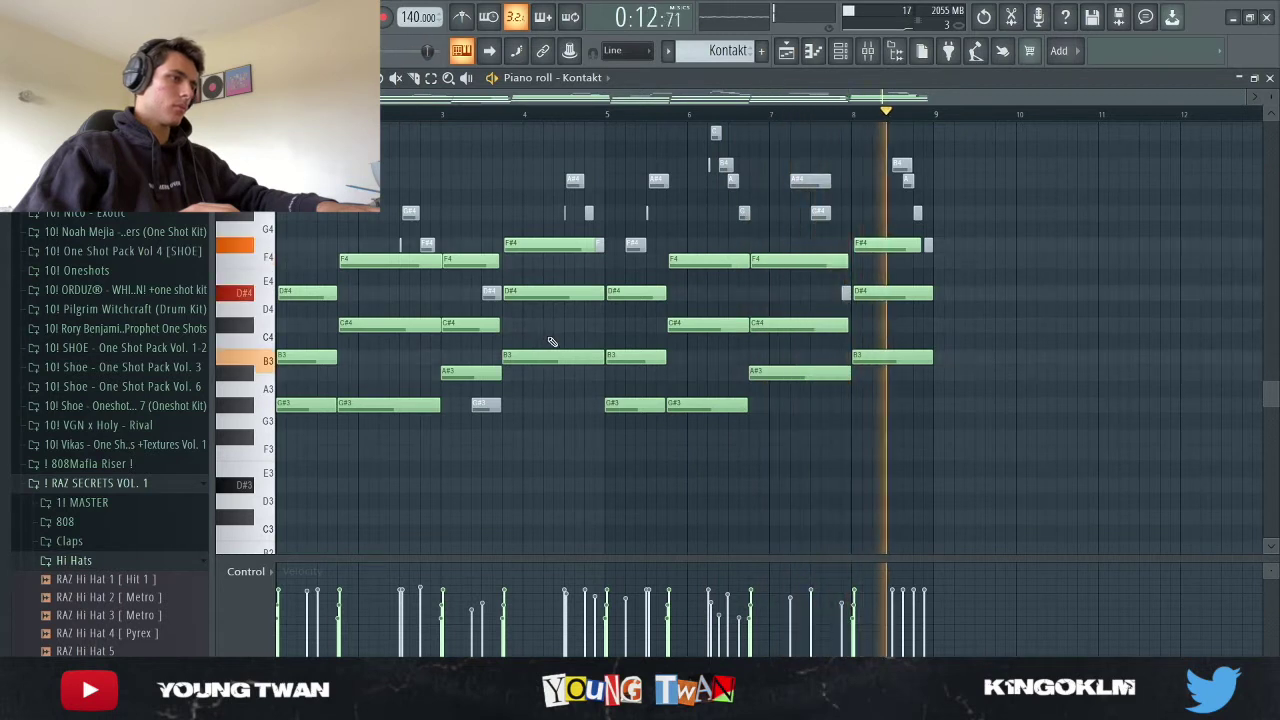
key("space")
key("space")
scroll(505, 277, "up", 3)
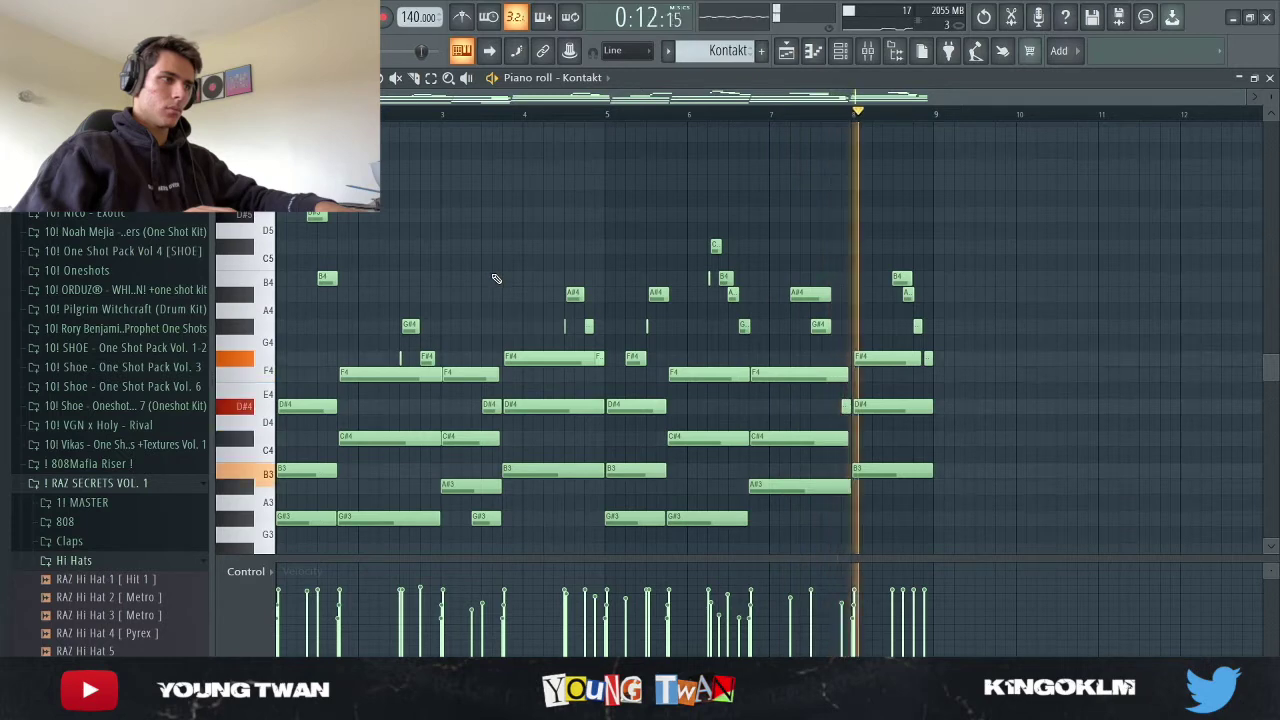
key("space")
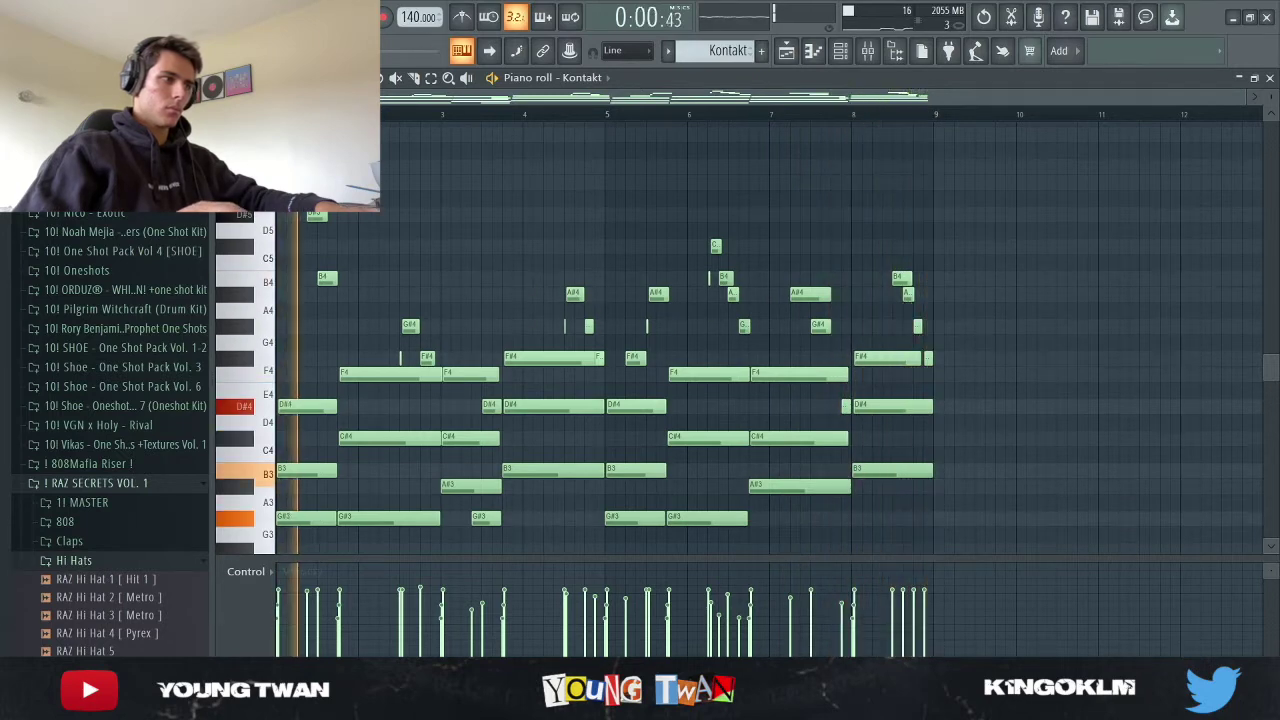
Step: Examine the staggered note starts and velocities of the opening chords in the Kontakt piano roll
scroll(258, 282, "up", 3)
scroll(258, 282, "up", 3)
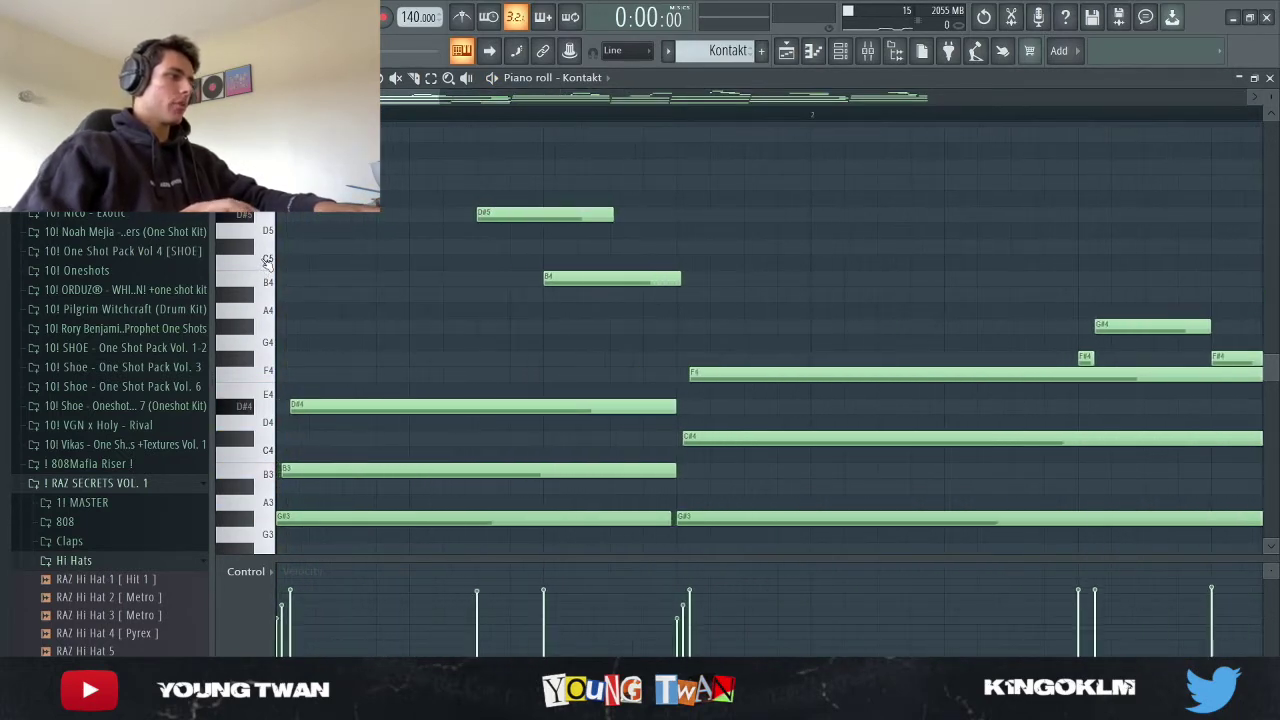
scroll(272, 275, "up", 3)
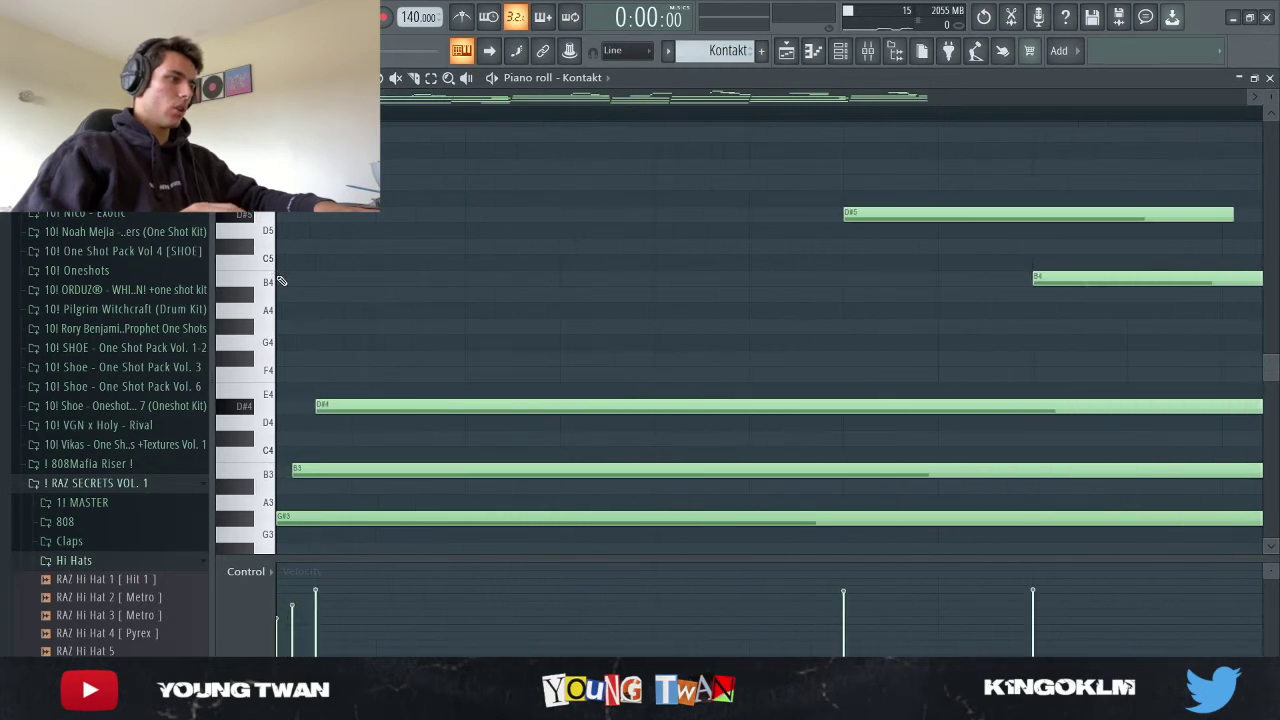
scroll(289, 277, "down", 1)
scroll(494, 335, "down", 1)
scroll(494, 336, "down", 3)
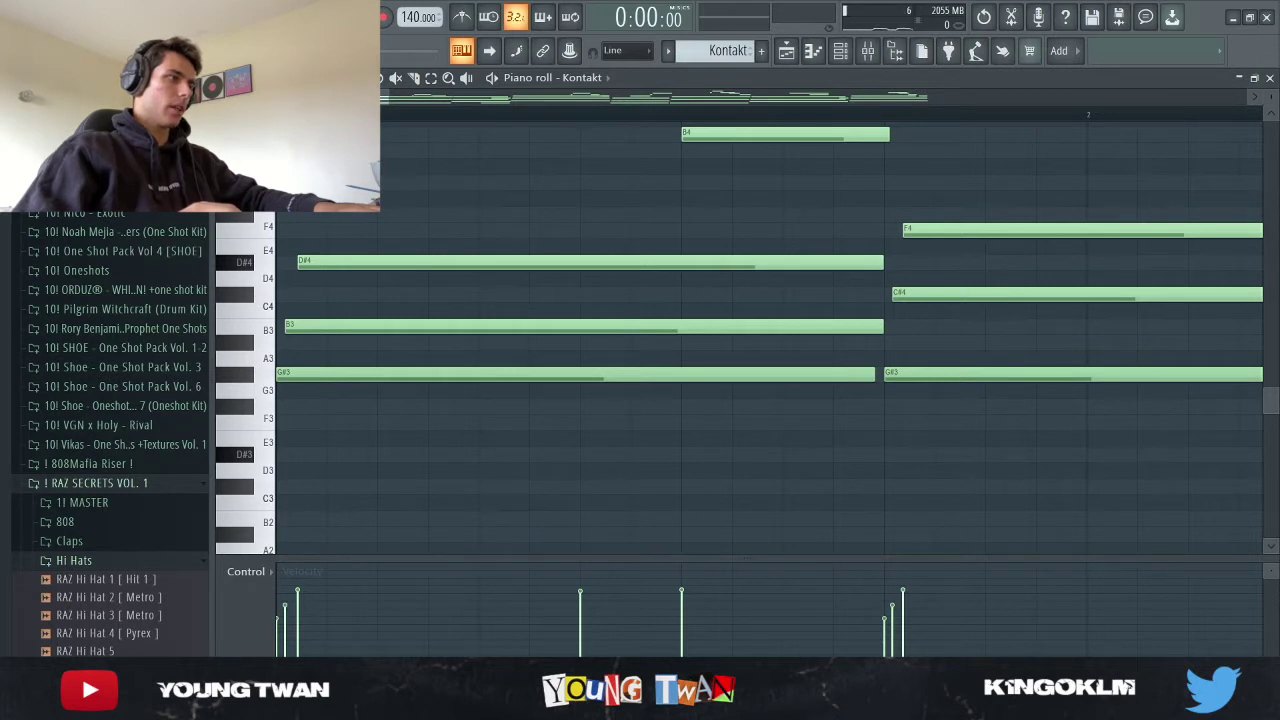
scroll(471, 243, "down", 2)
scroll(277, 320, "up", 4)
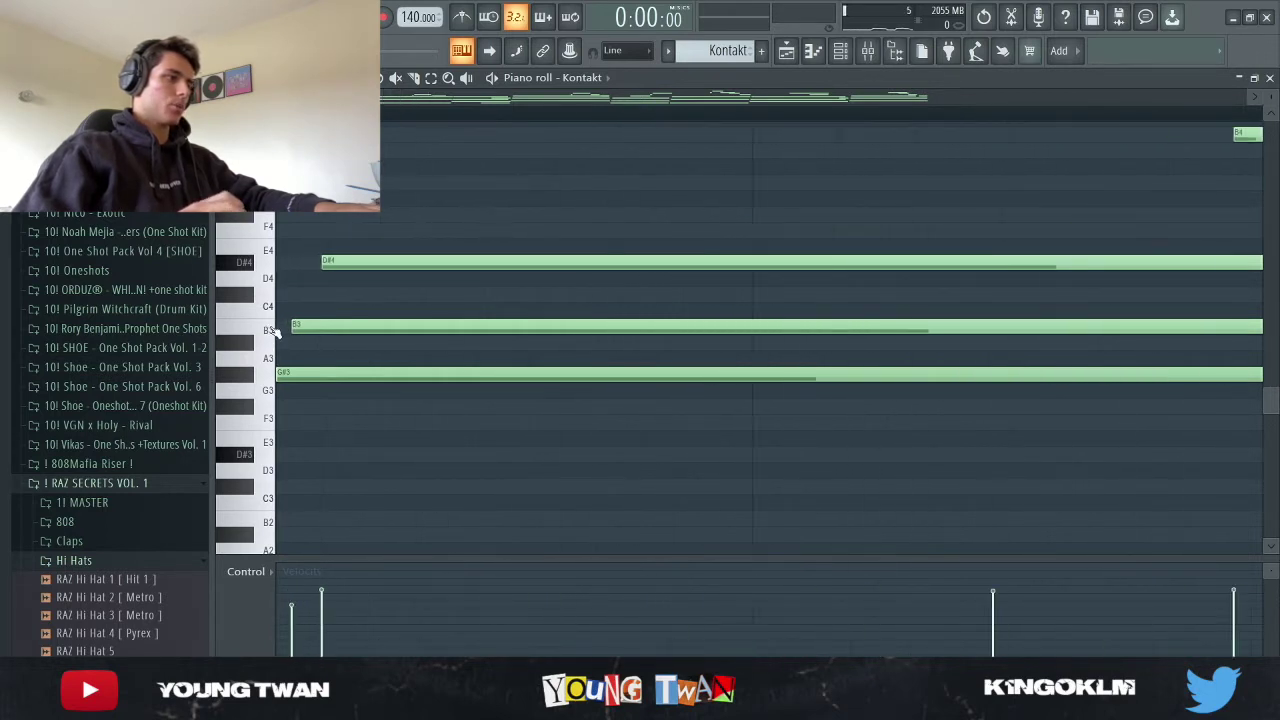
scroll(283, 325, "down", 1)
scroll(283, 325, "down", 2)
scroll(343, 293, "down", 1)
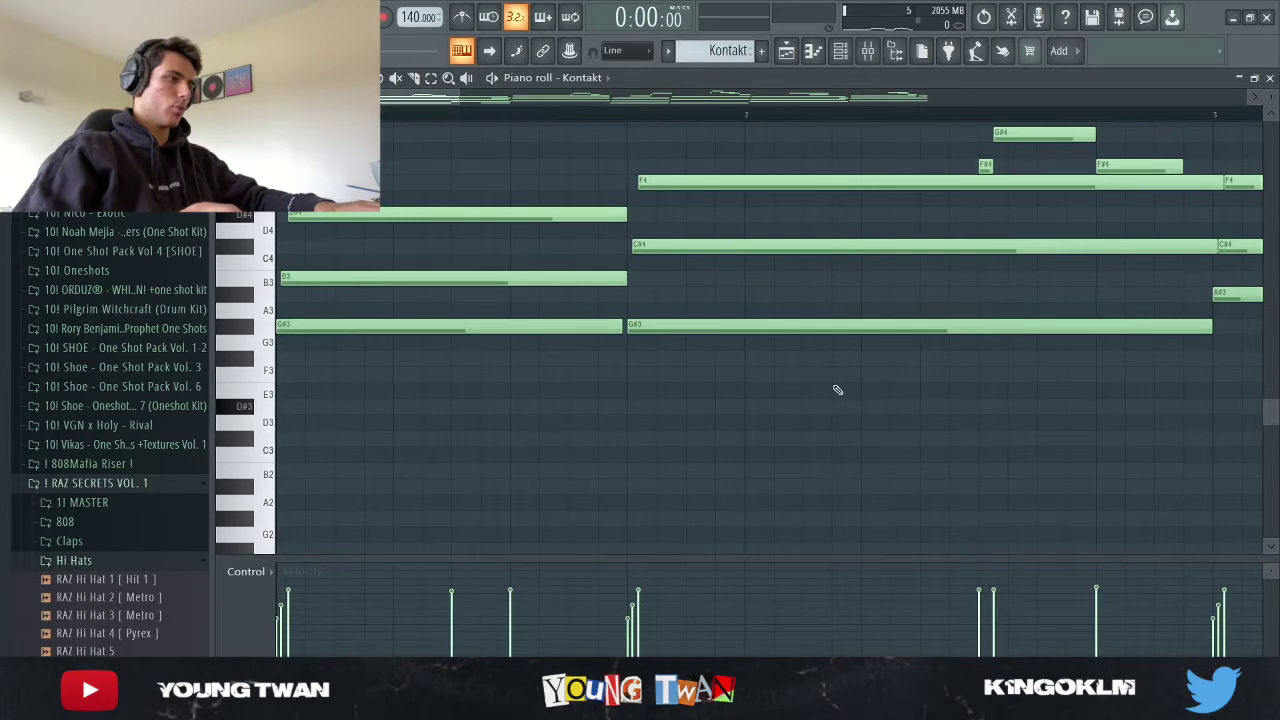
Step: Examine the short lead-in notes and overlapping melody notes above the chords across the Kontakt pattern
scroll(1080, 449, "down", 2)
scroll(1000, 437, "up", 5)
scroll(735, 399, "up", 3)
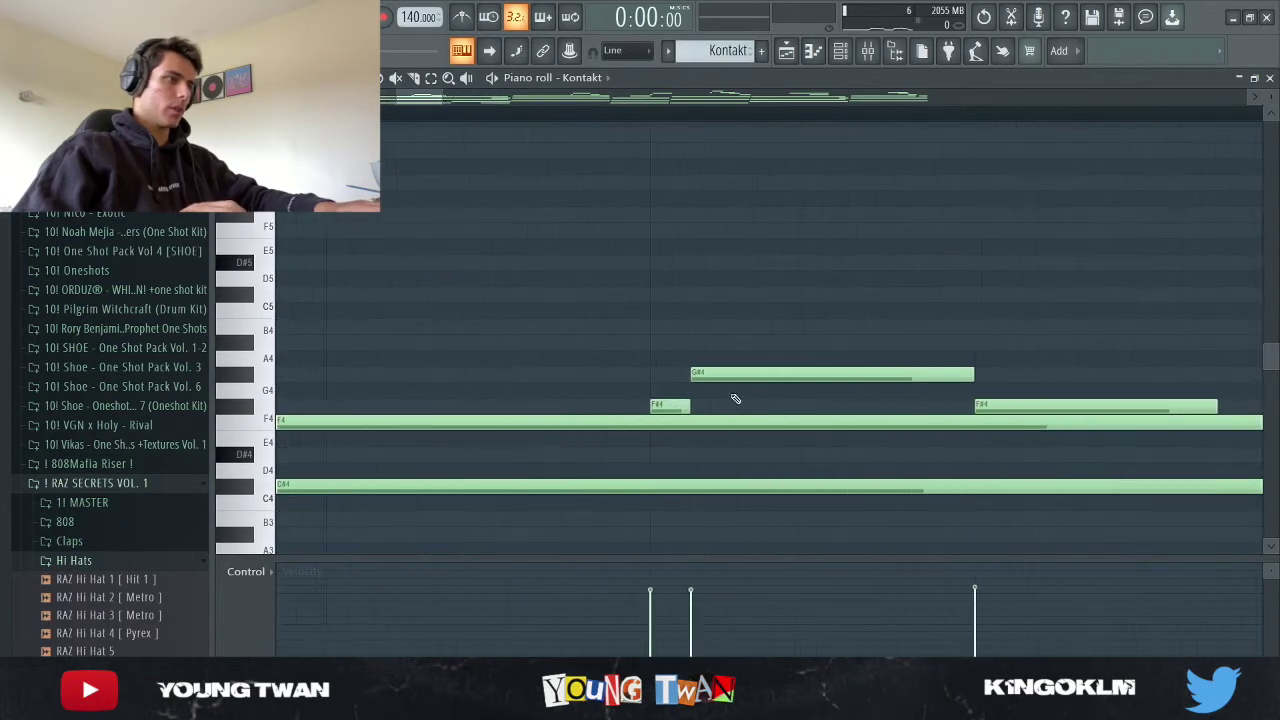
scroll(735, 399, "down", 2)
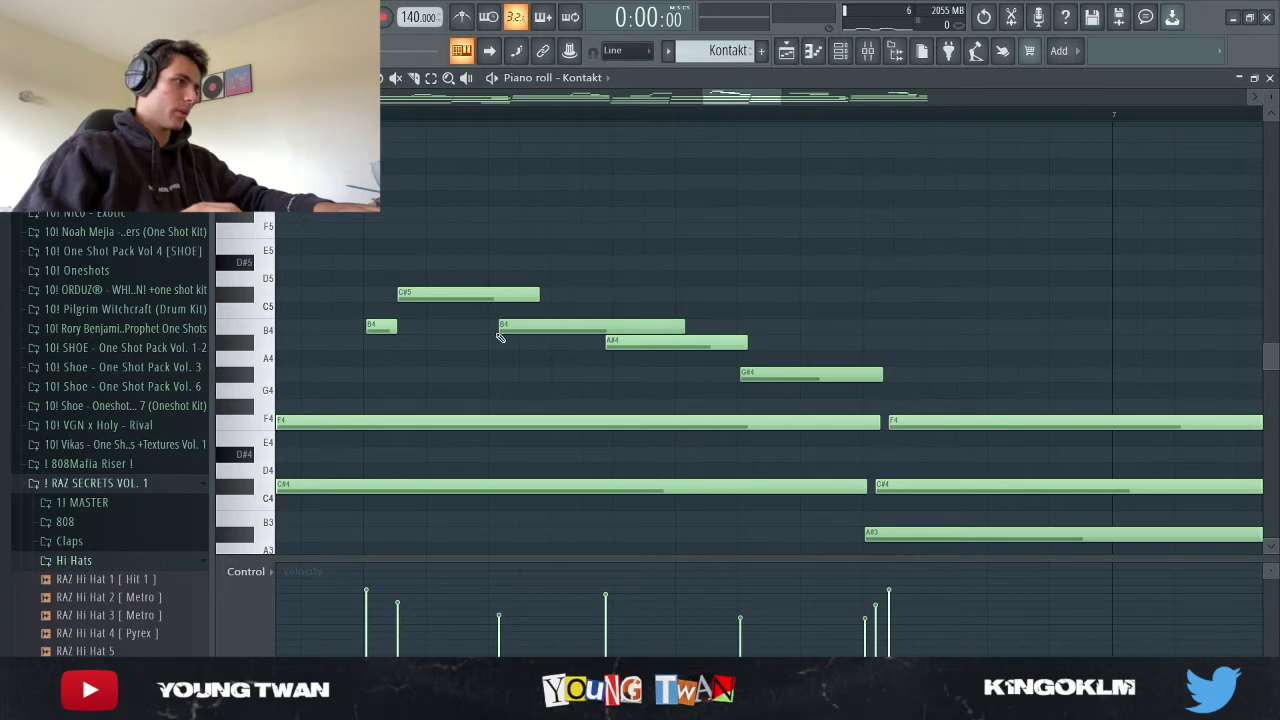
scroll(366, 335, "down", 3)
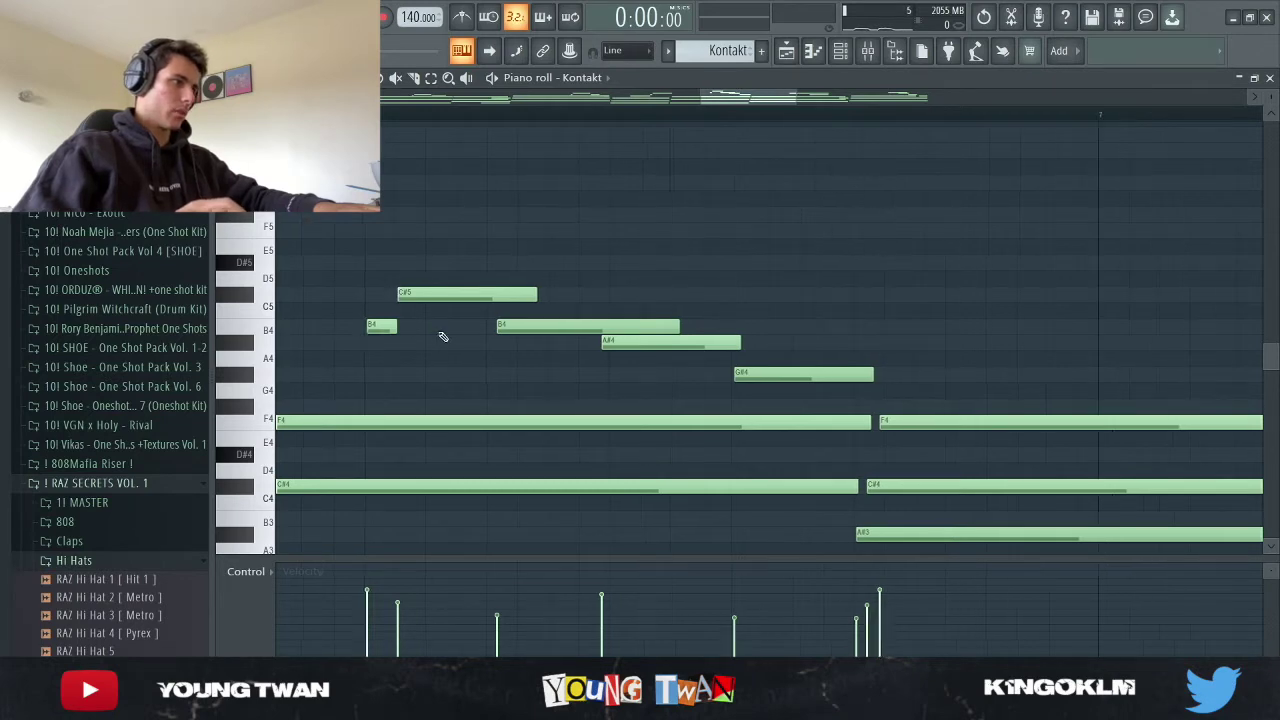
scroll(630, 472, "down", 2)
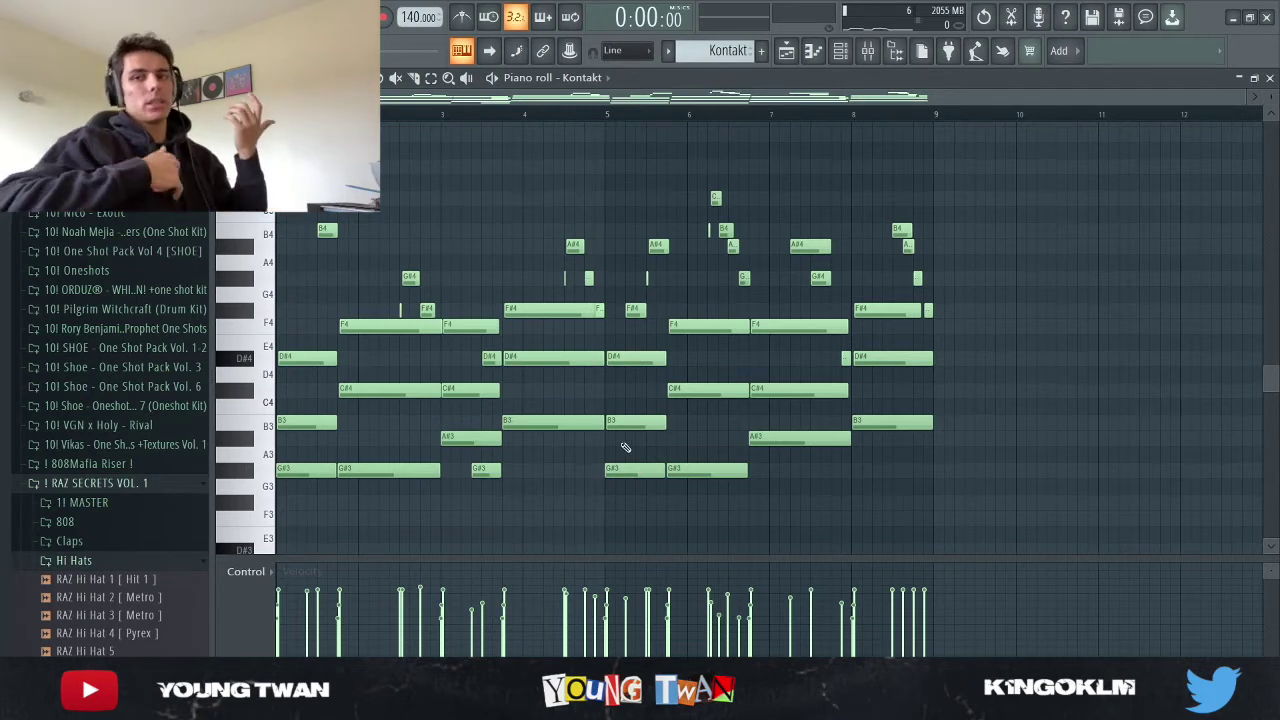
Step: Inspect the J37 tape and Abbey Road Vinyl effects on mixer Insert 1, closing each plugin window
left_click(840, 50)
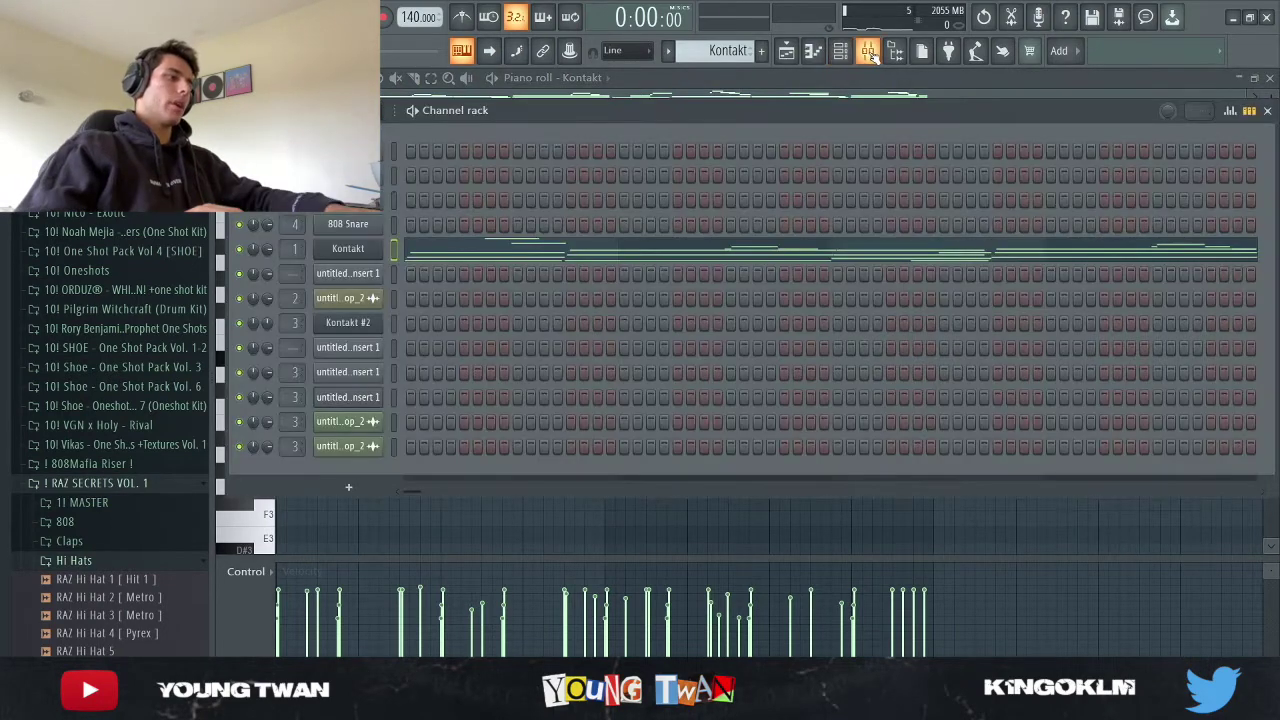
left_click(867, 51)
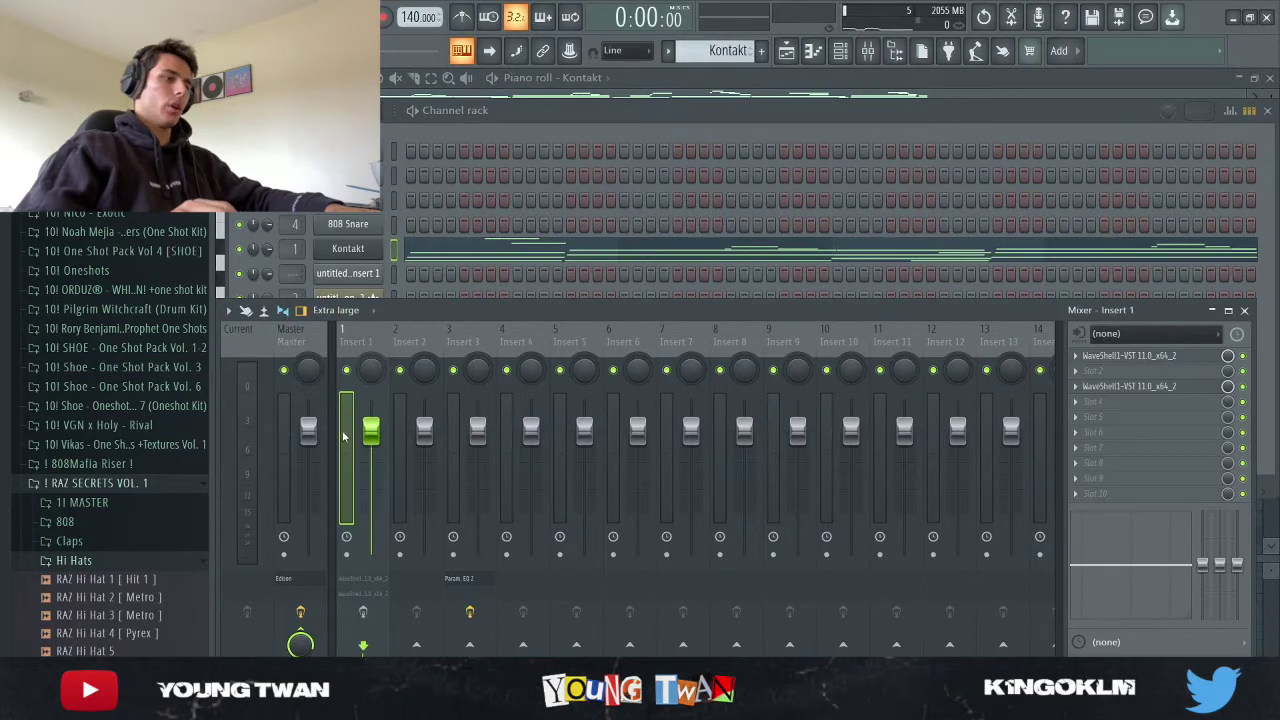
left_click(1110, 362)
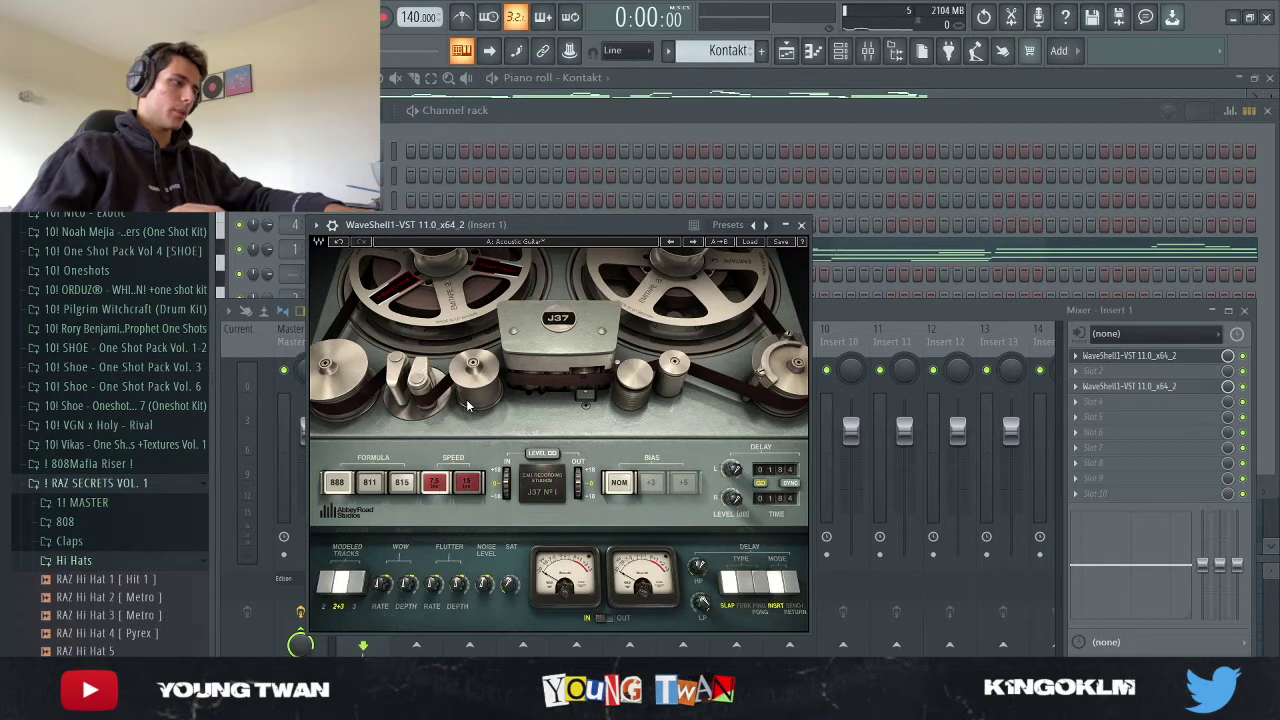
left_click(802, 226)
left_click(1117, 389)
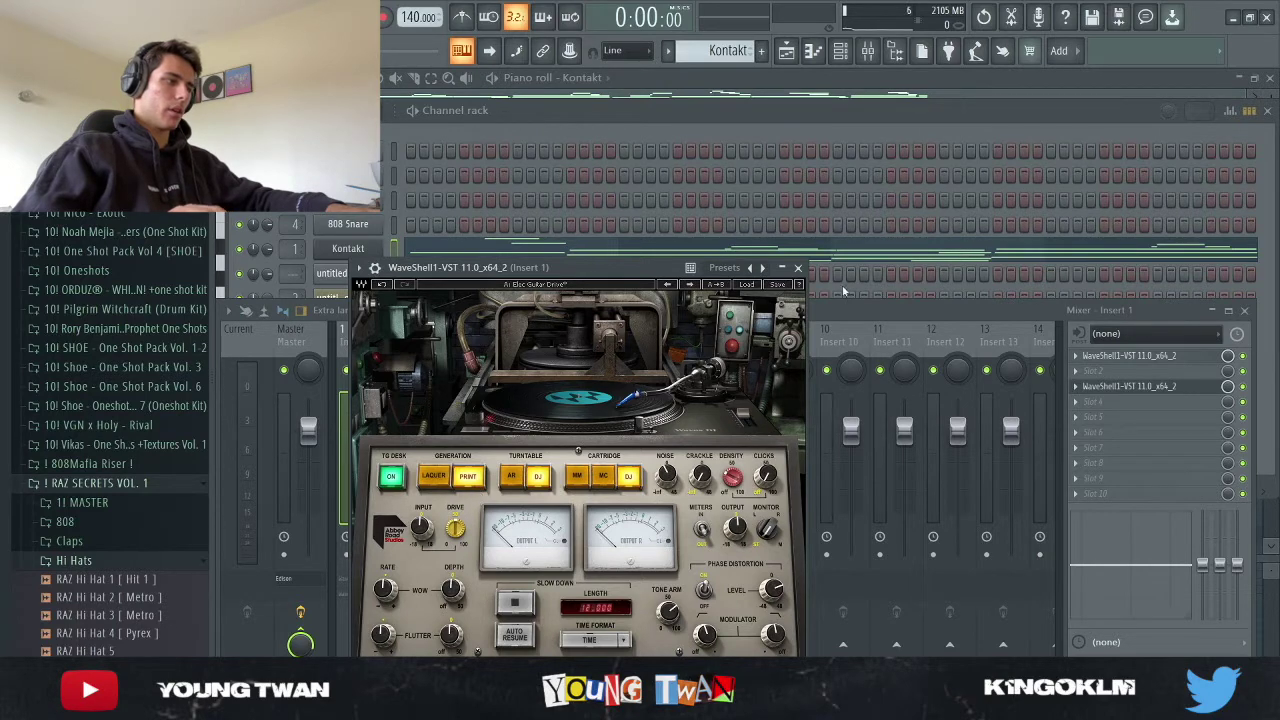
left_click(799, 268)
Step: Solo Track 1 in the playlist and play back its recorded guitar clip
key("F5")
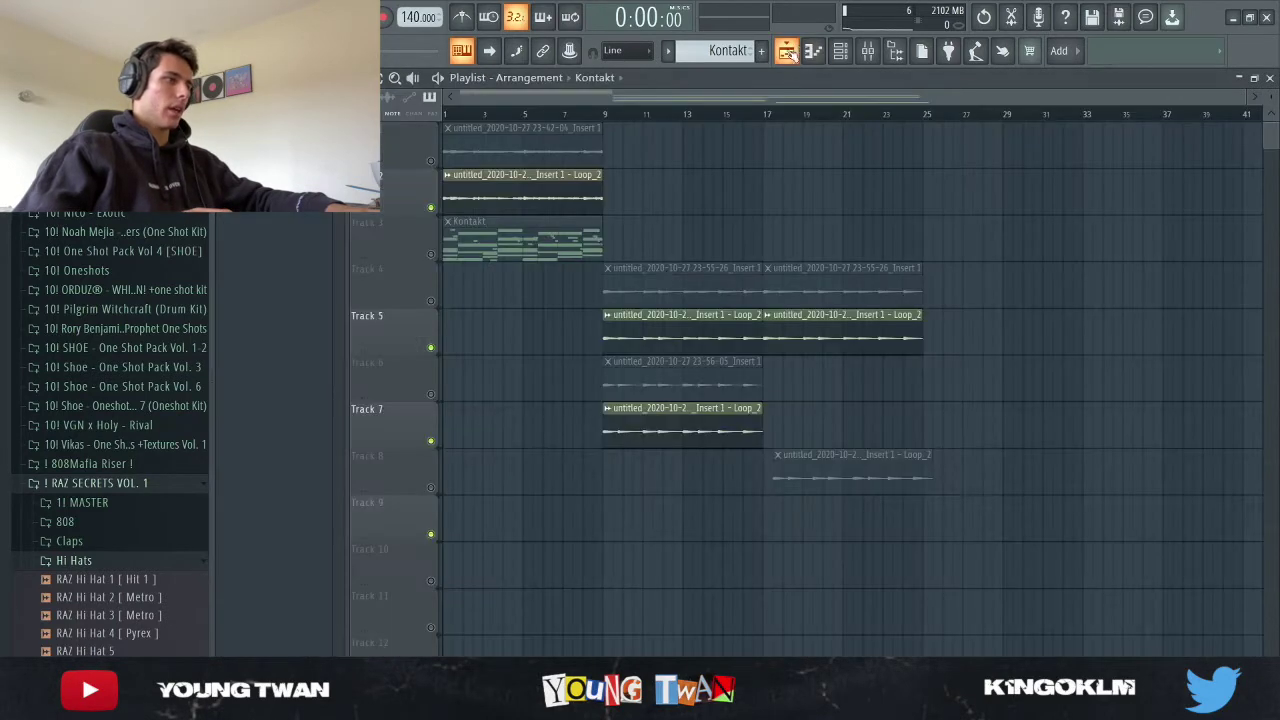
right_click(431, 162)
key("space")
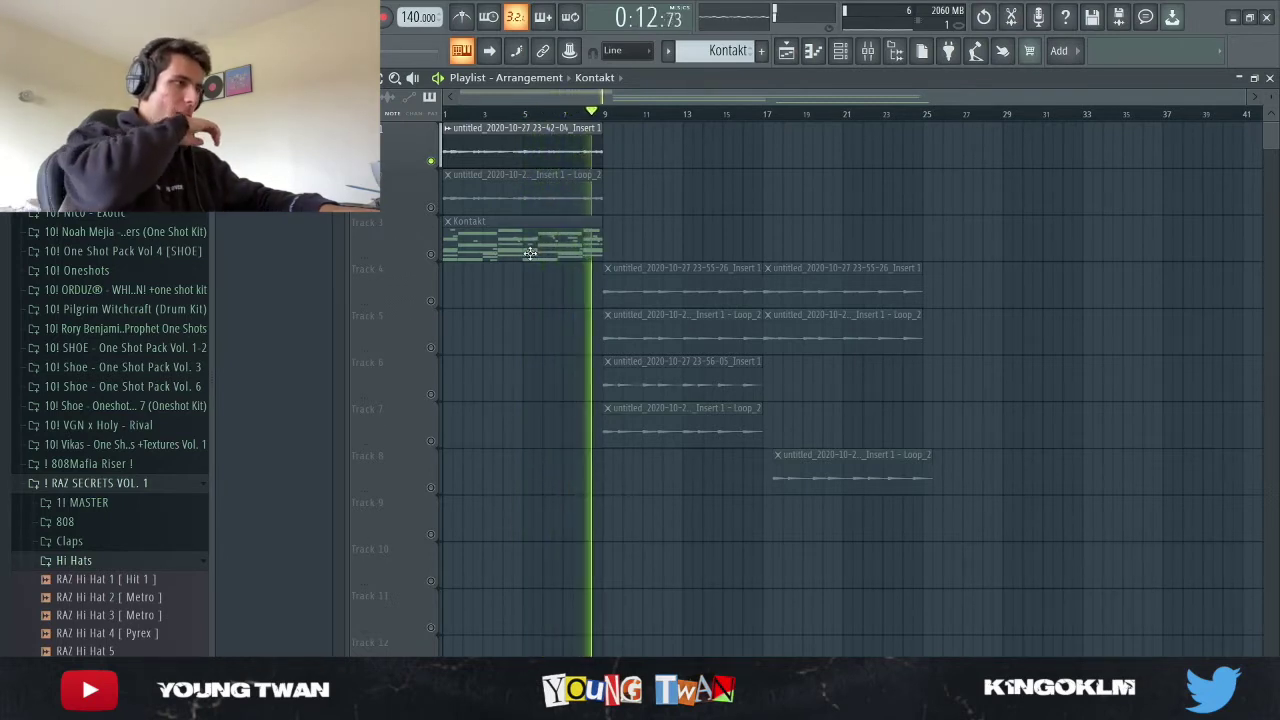
key("space")
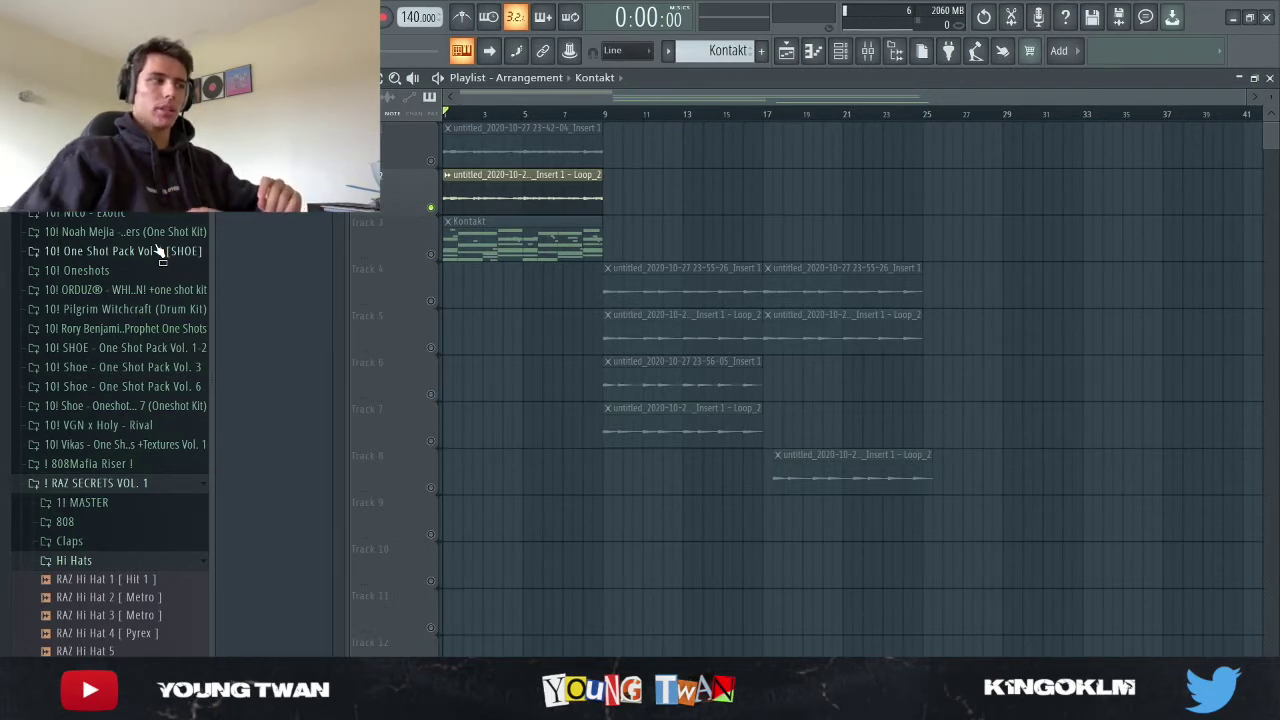
Step: Inspect the Track 2 loop's sample rate in Edison, close the editor and play the loop back
double_click(524, 196)
left_click(425, 500)
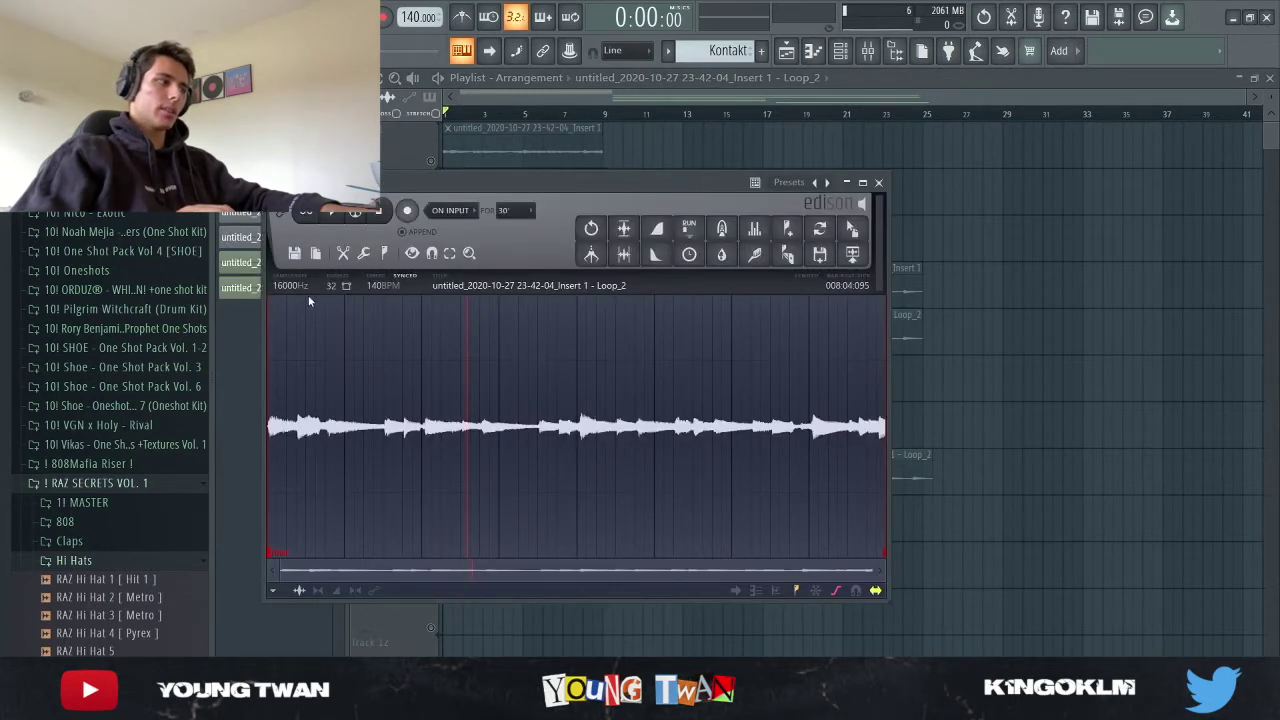
left_click(878, 183)
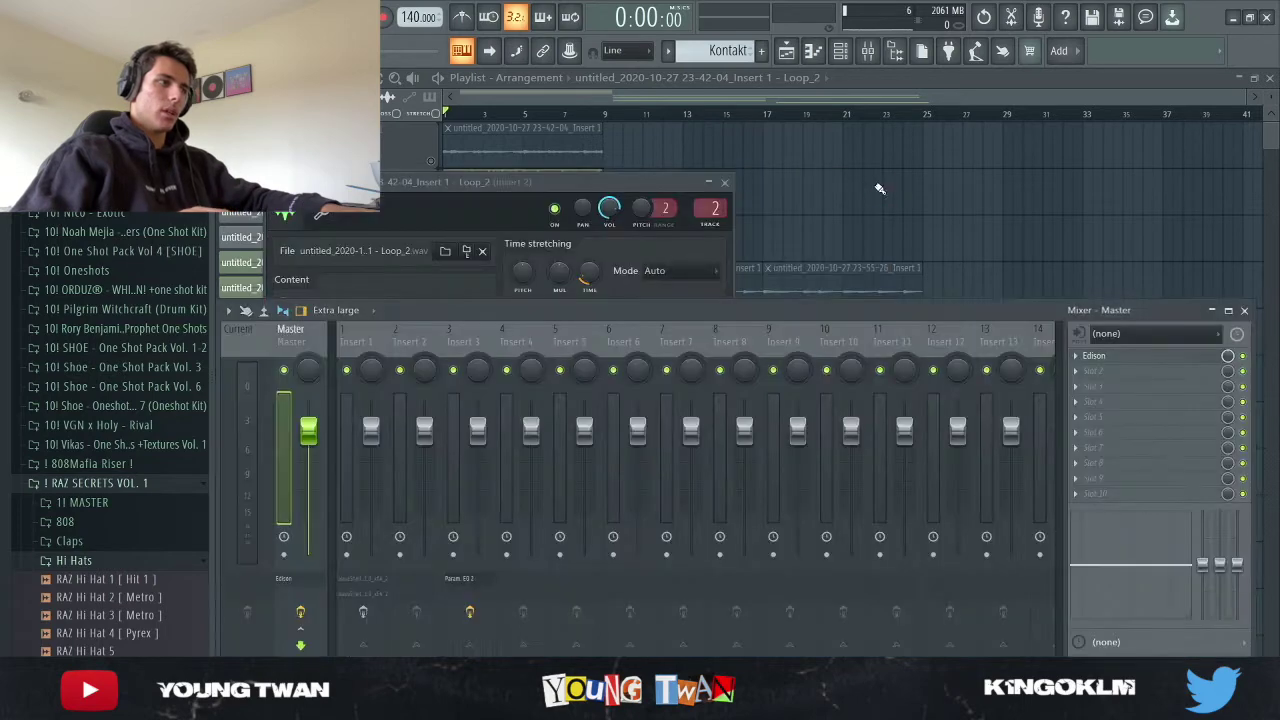
left_click(848, 187)
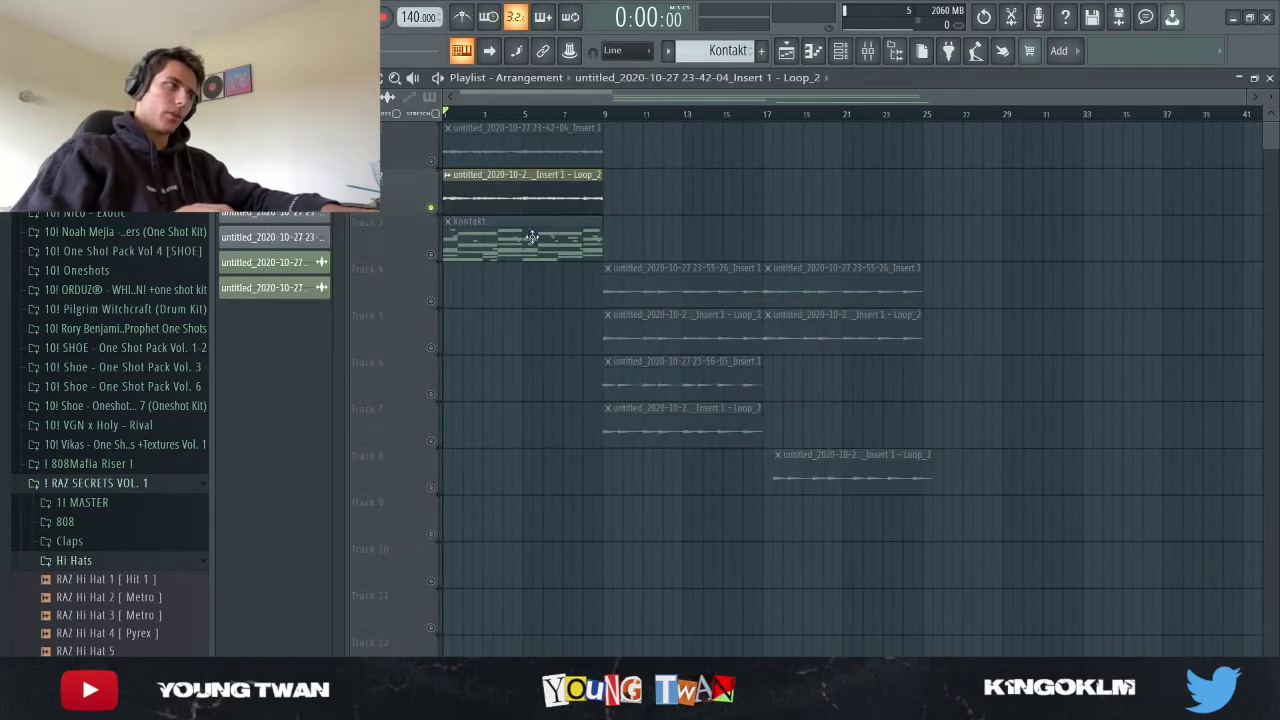
key("space")
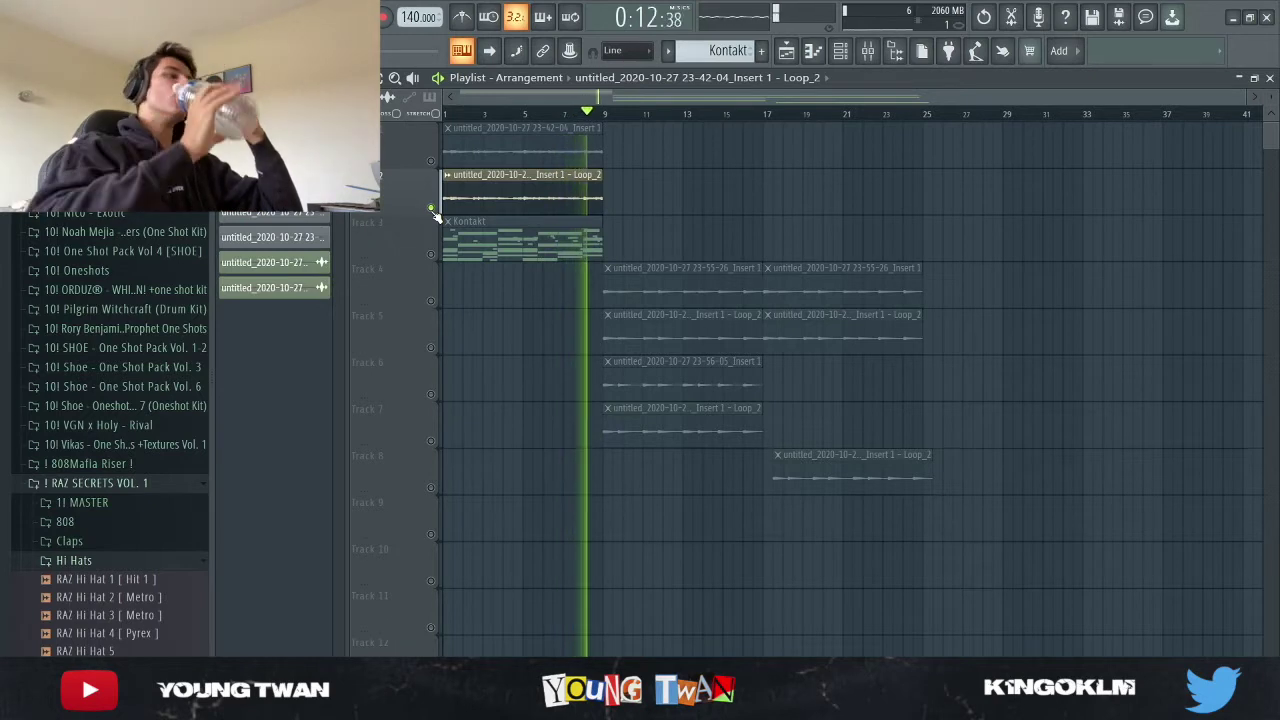
key("space")
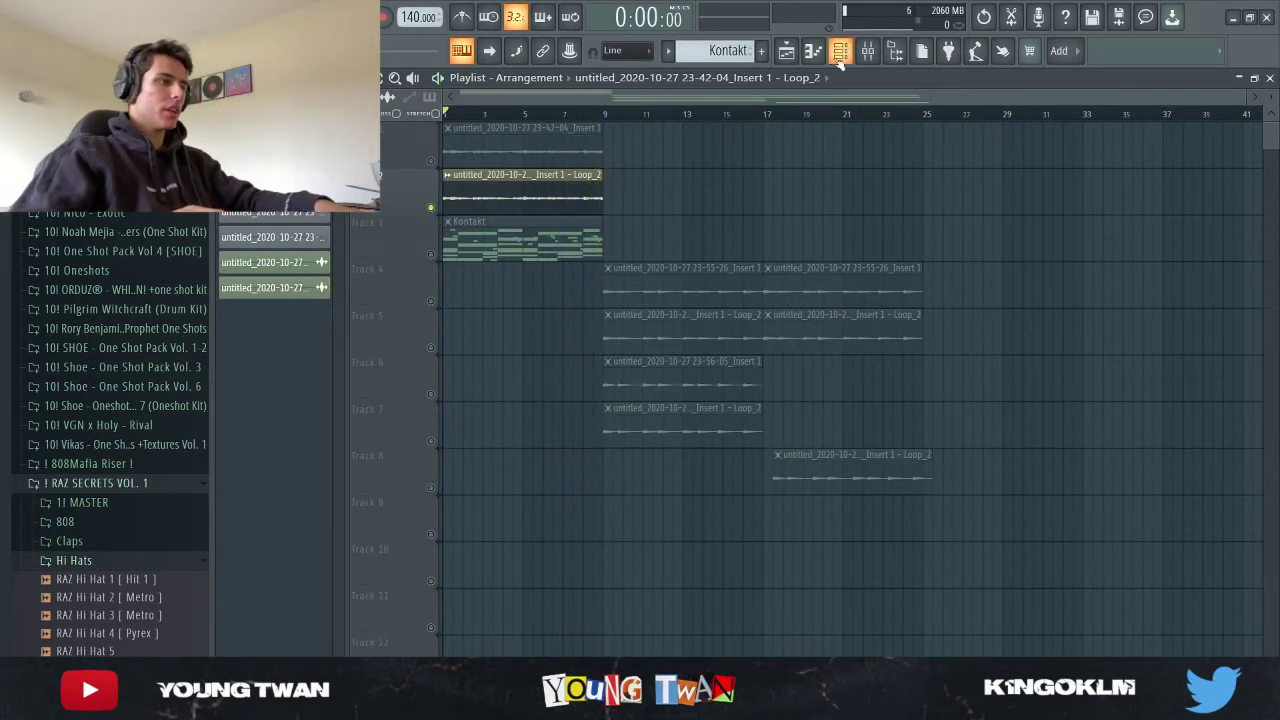
Step: View the Kontakt #2 pattern in the channel rack and solo Track 5 in the playlist
key("ctrl+z")
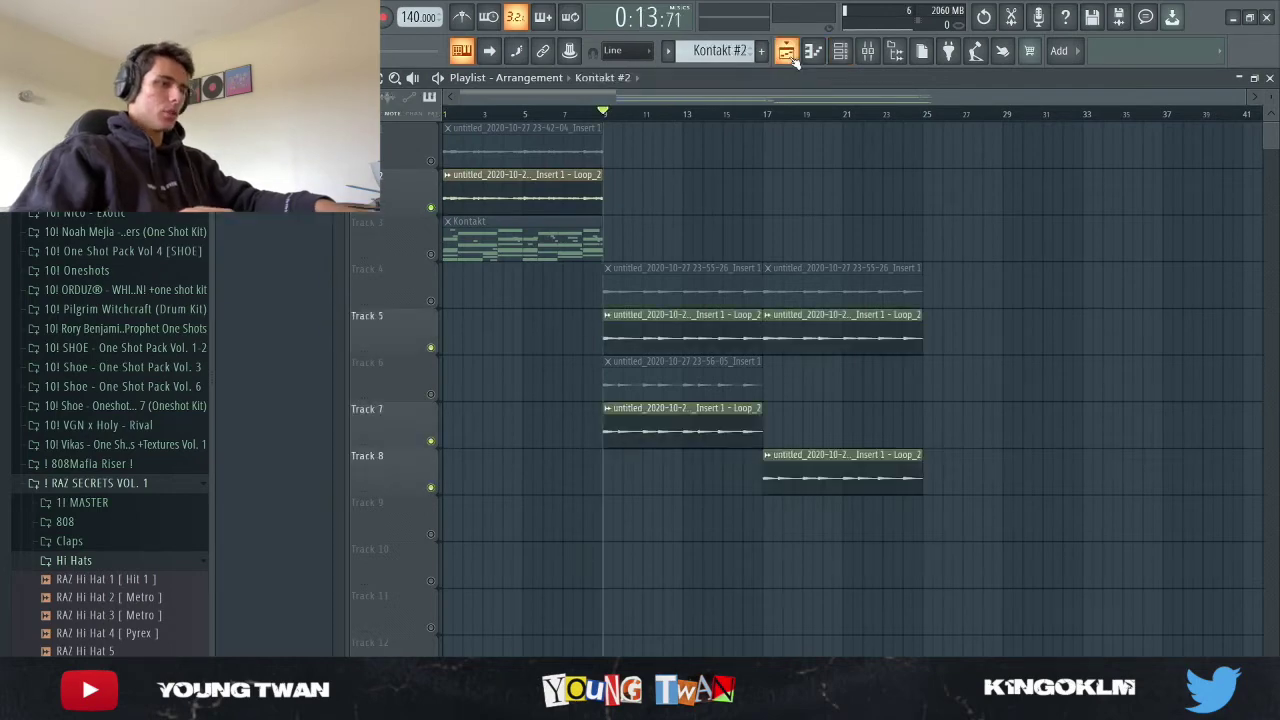
left_click(786, 50)
left_click(786, 50)
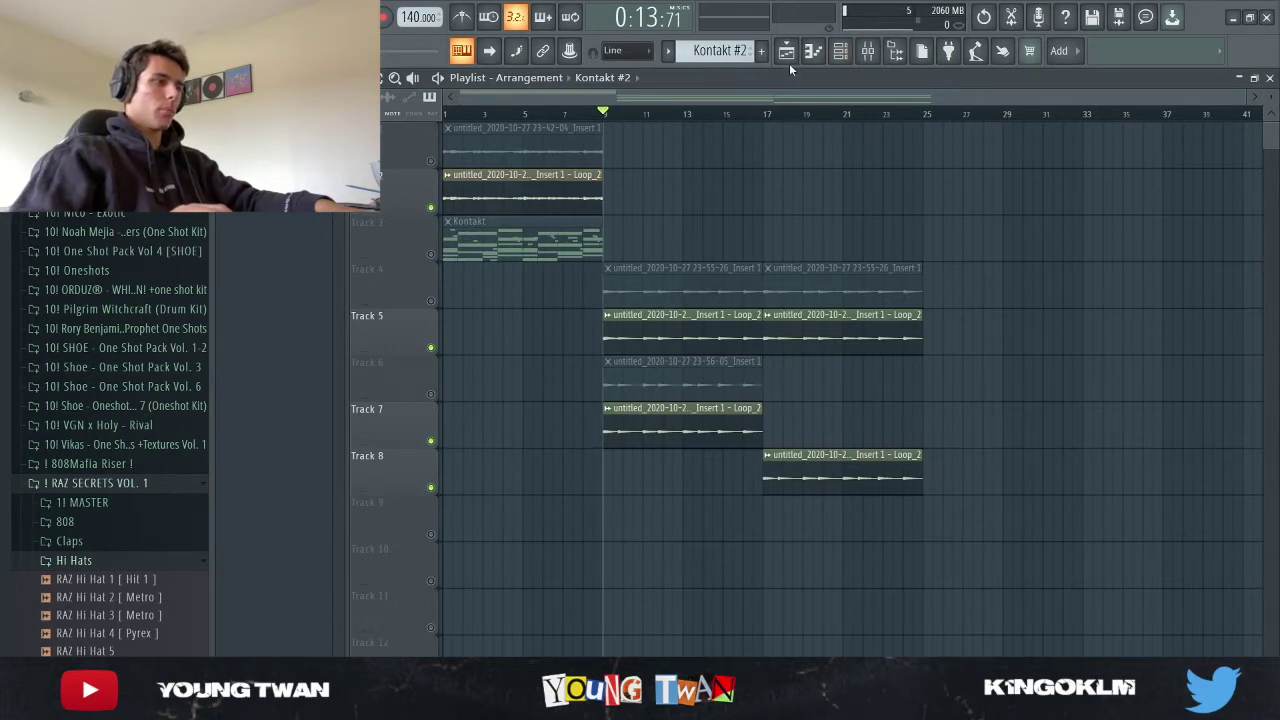
left_click(840, 50)
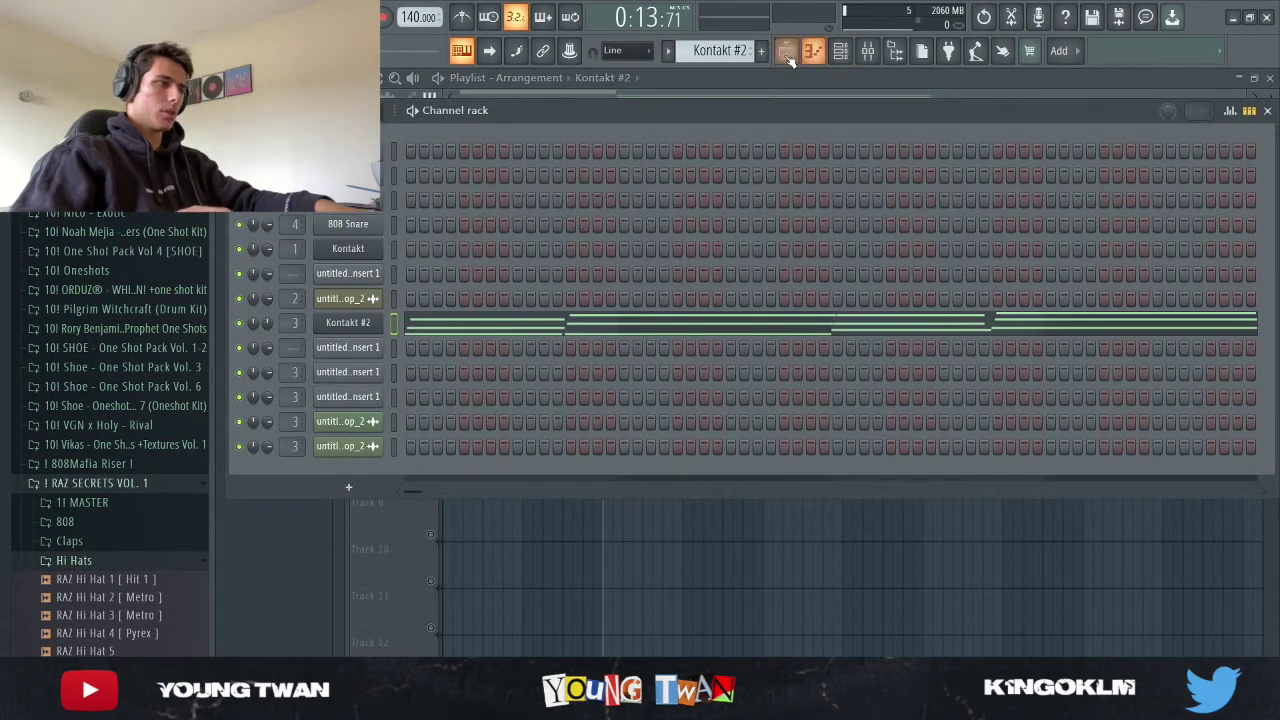
left_click(431, 348, "ctrl")
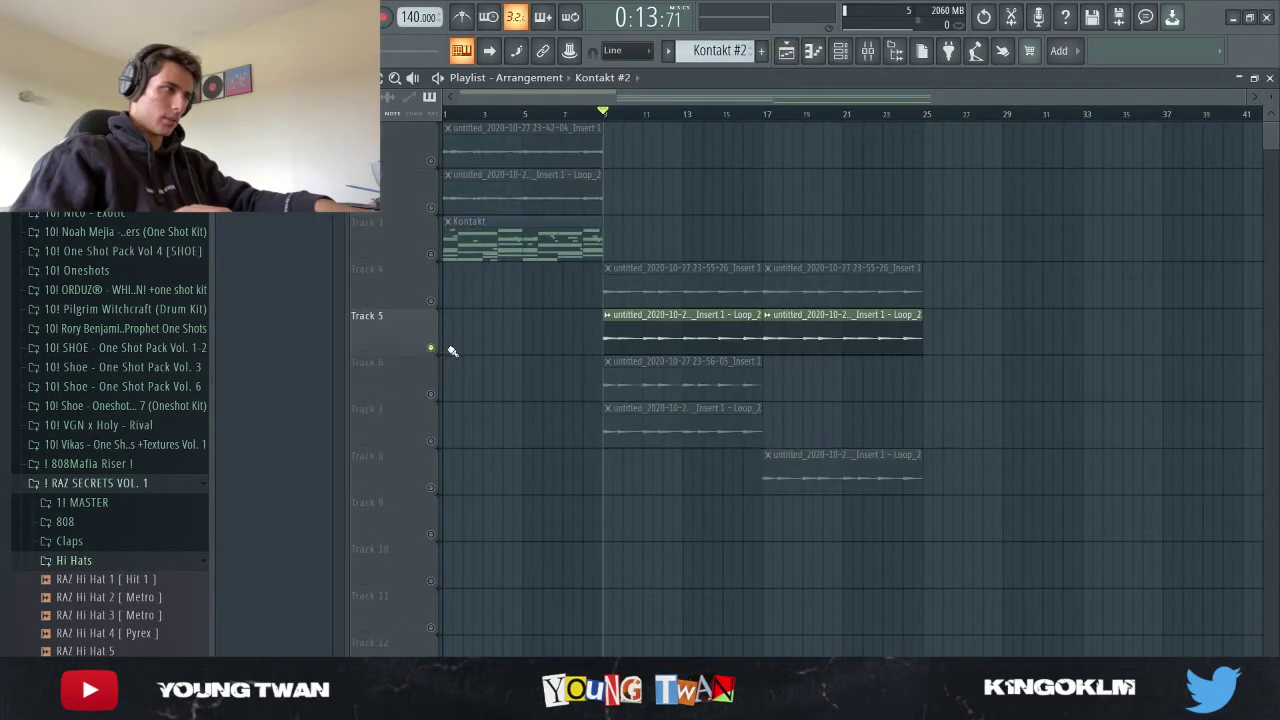
Step: Play back the soloed Track 5 loop and solo Track 7 in its place
key("space")
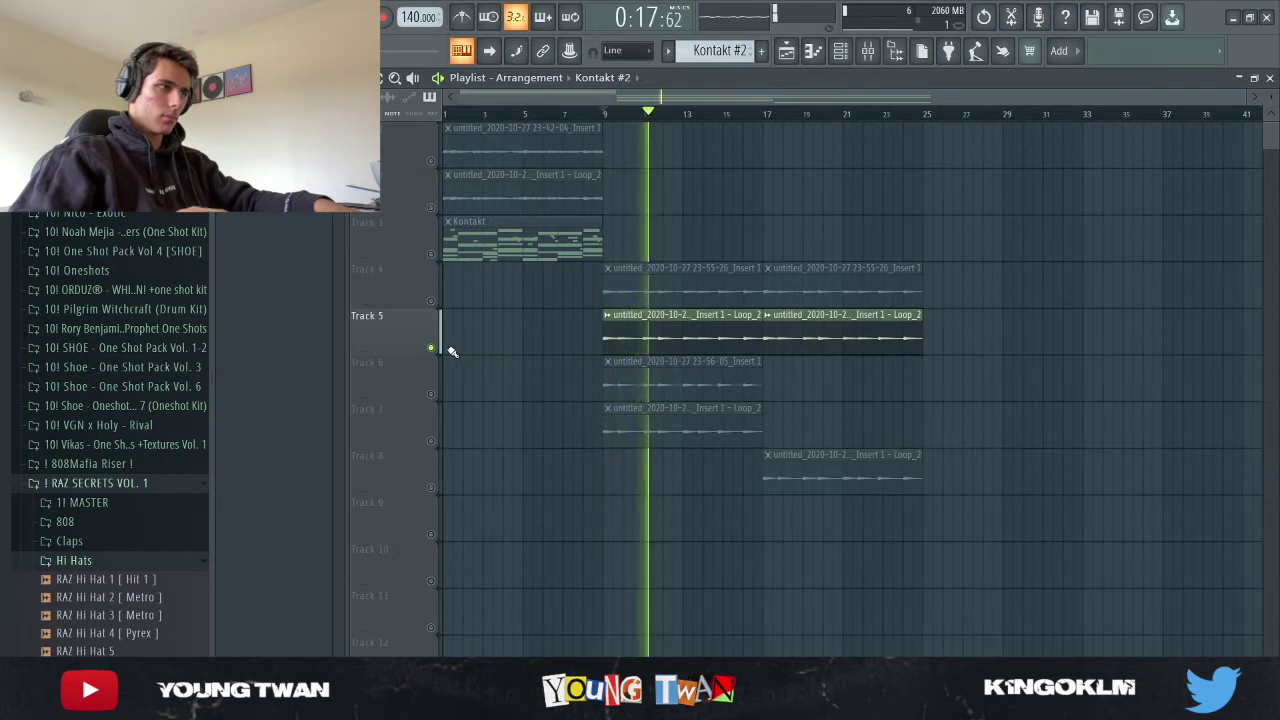
key("space")
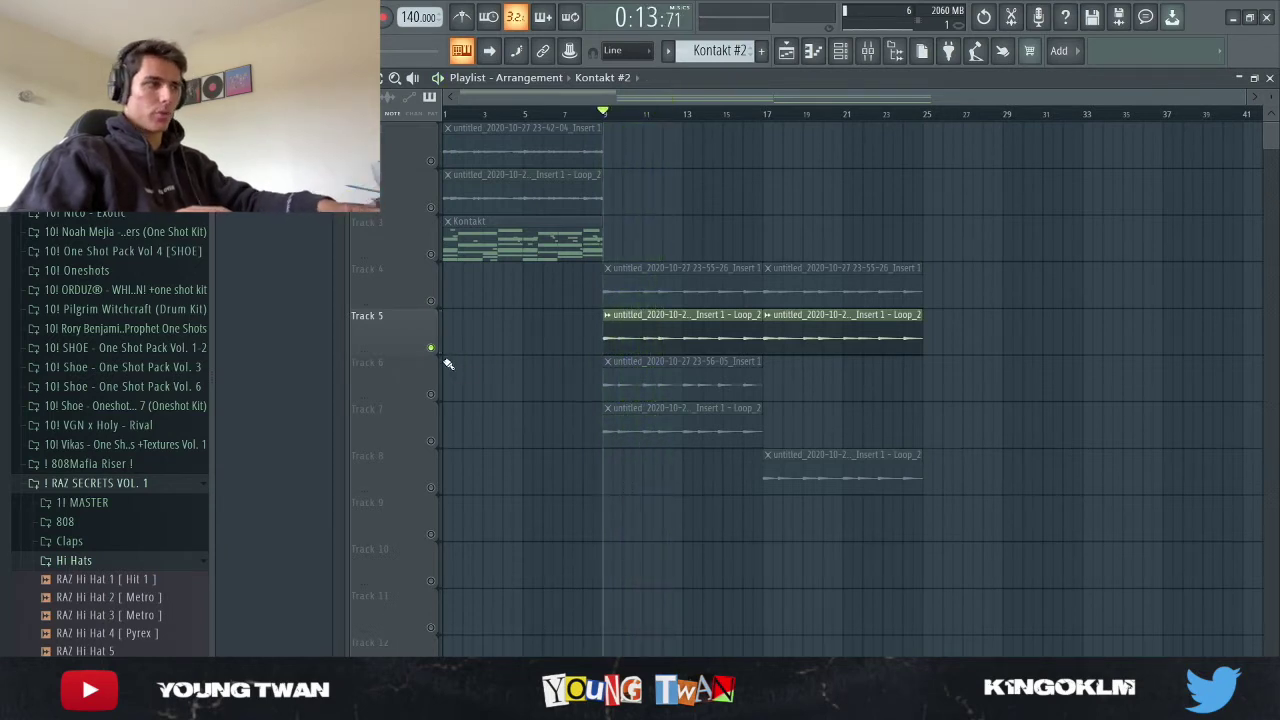
left_click(433, 441, "ctrl")
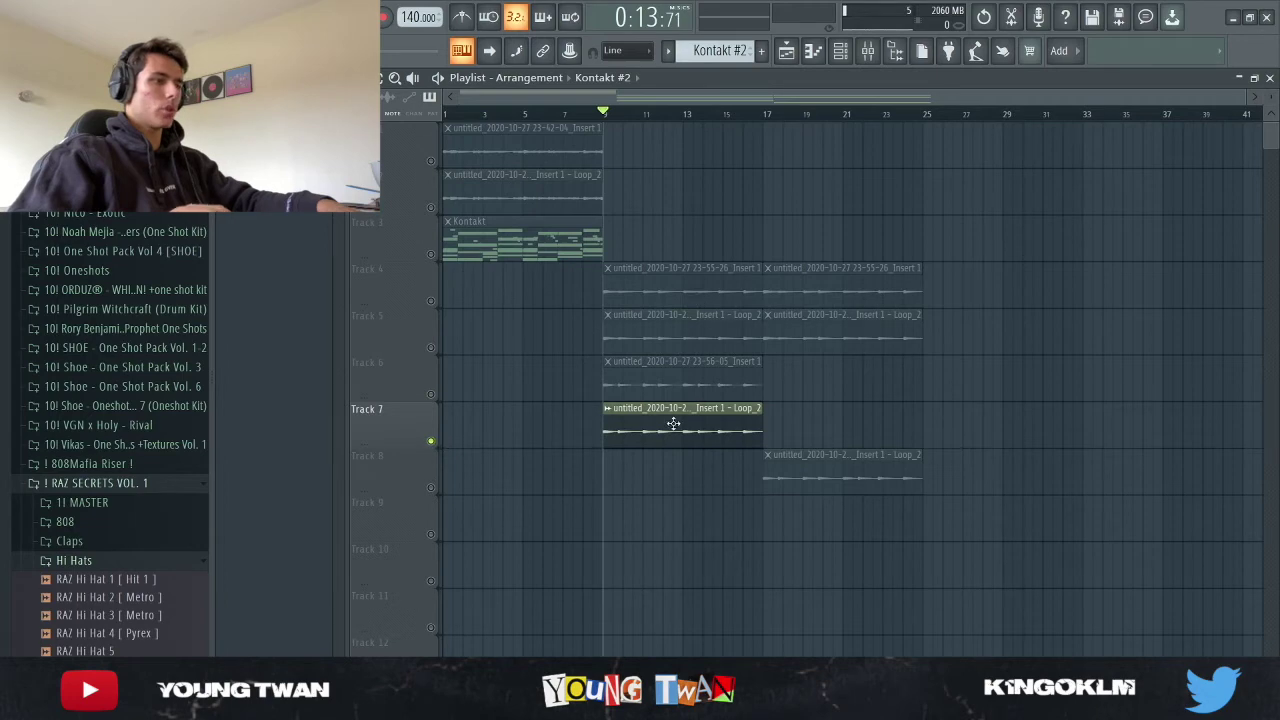
Step: Inspect the Mallet Flux vibraphone loaded in the Kontakt #2 channel, close its window and return to the playlist
left_click(841, 52)
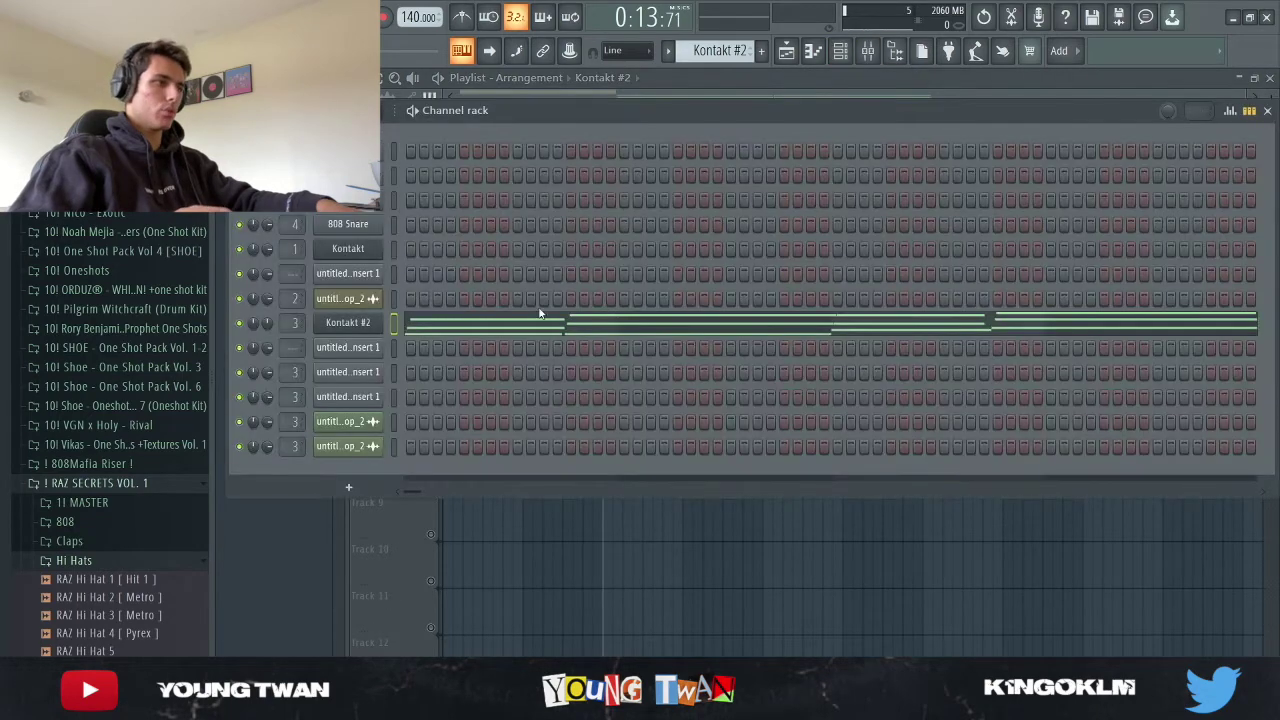
left_click(369, 326)
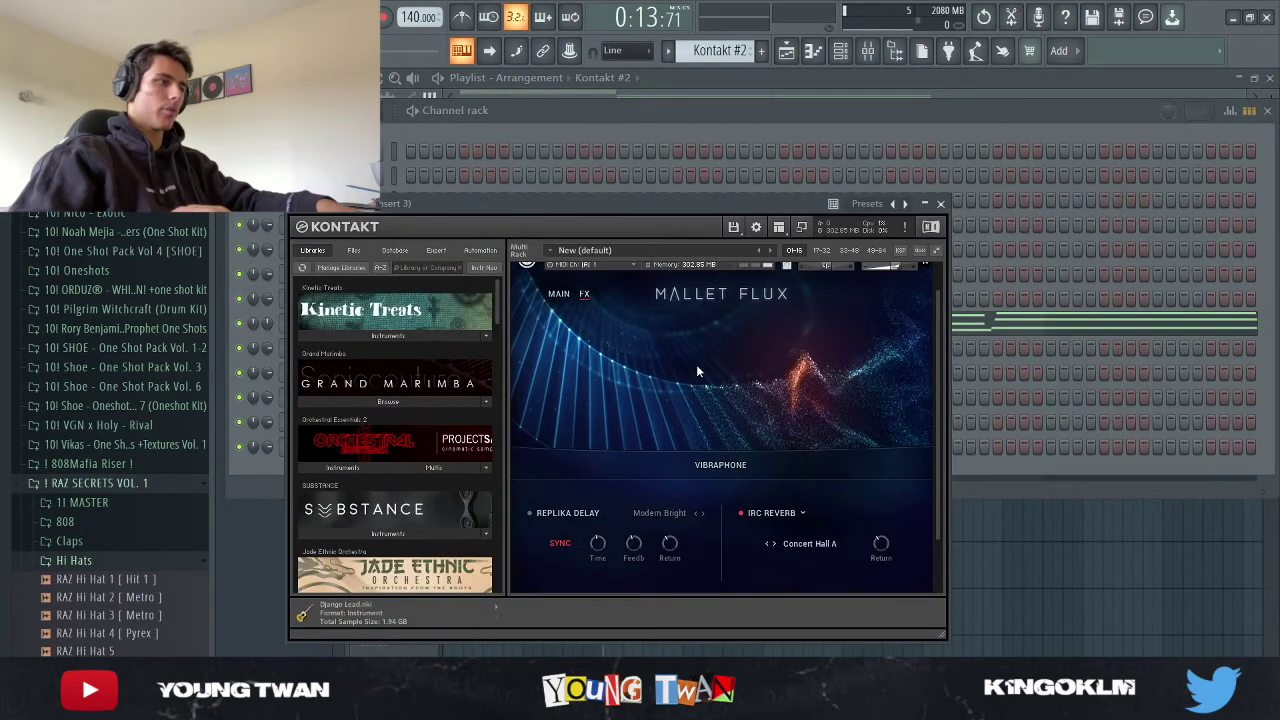
scroll(698, 371, "up", 1)
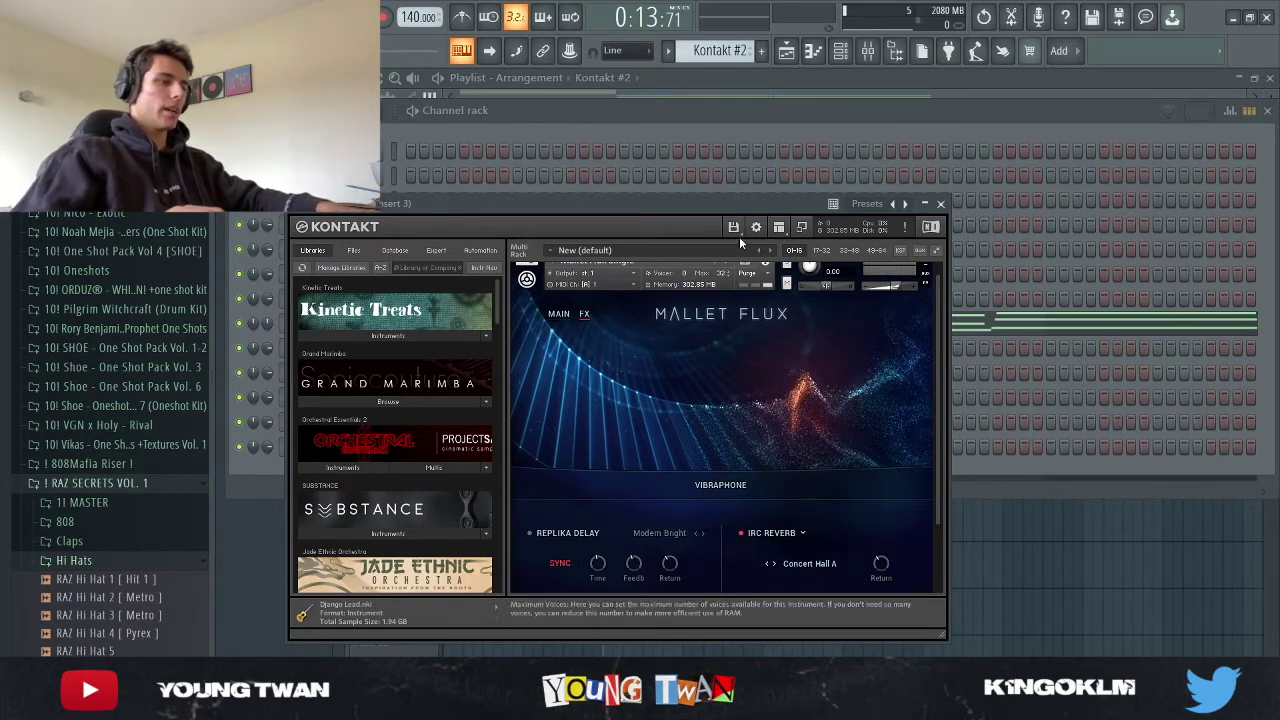
left_click(941, 204)
key("F6")
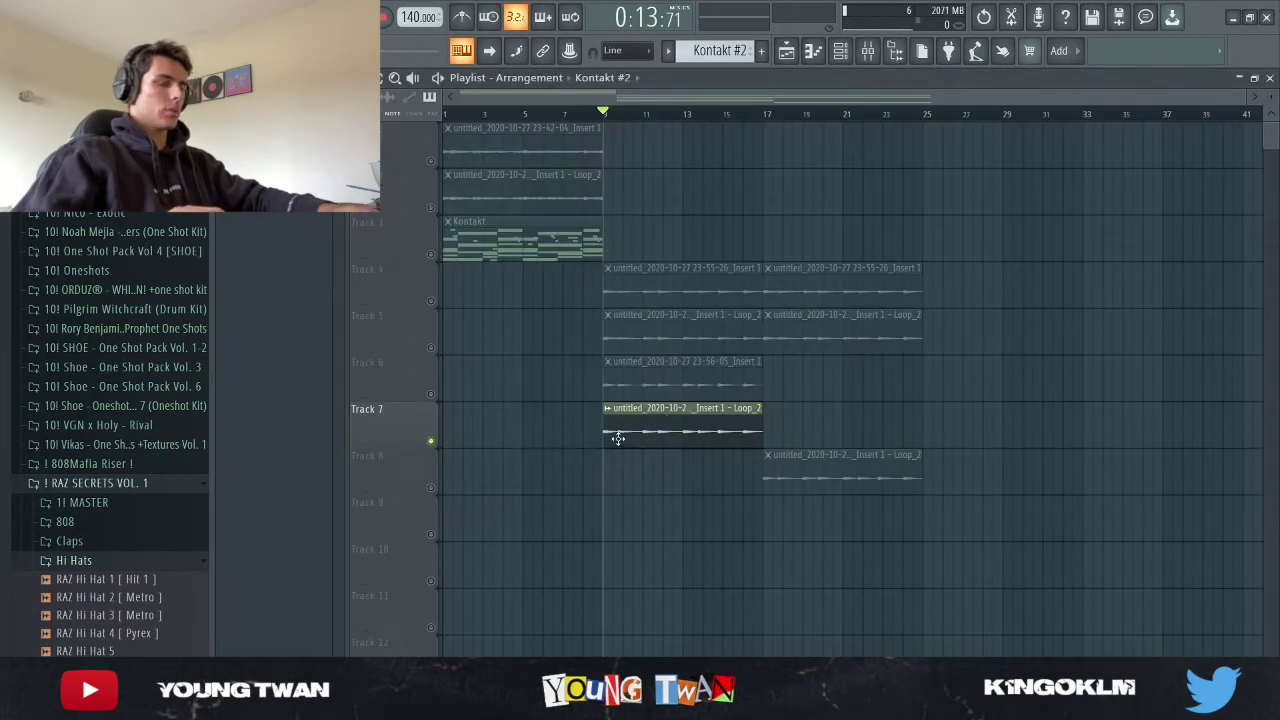
Step: Play back the soloed Track 7 loop and unmute Track 5 to hear both loops together
key("space")
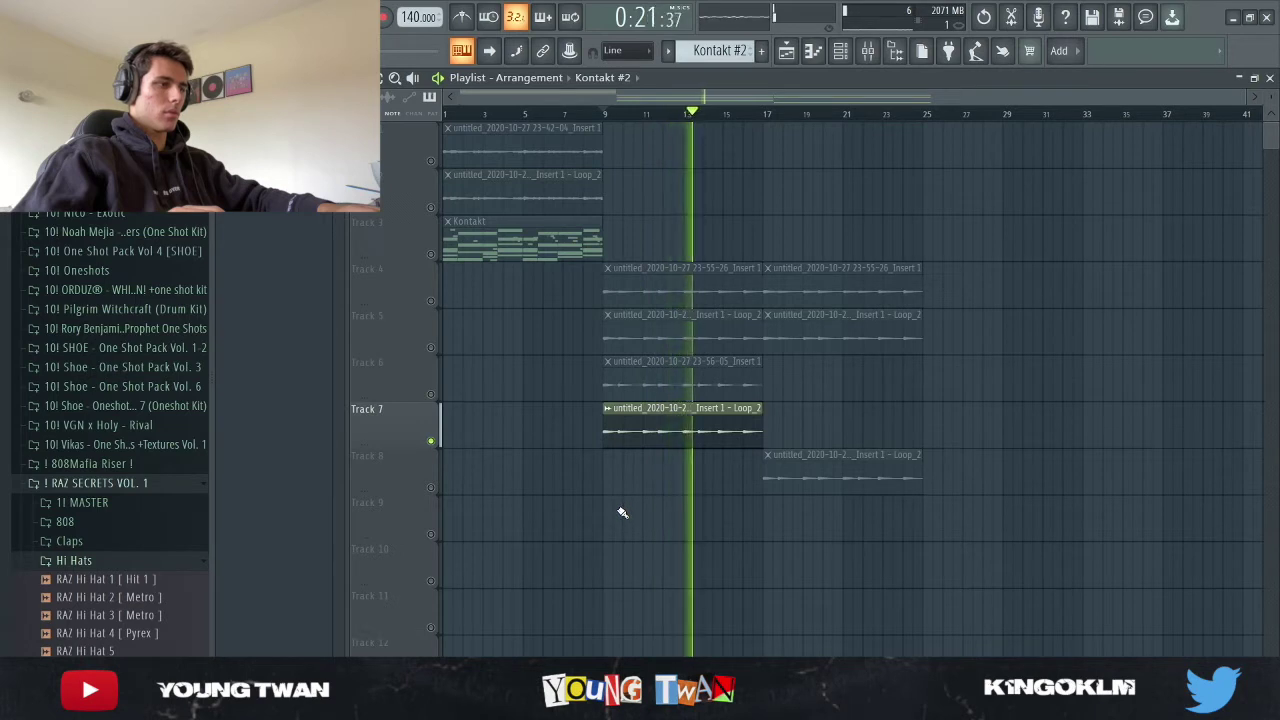
key("space")
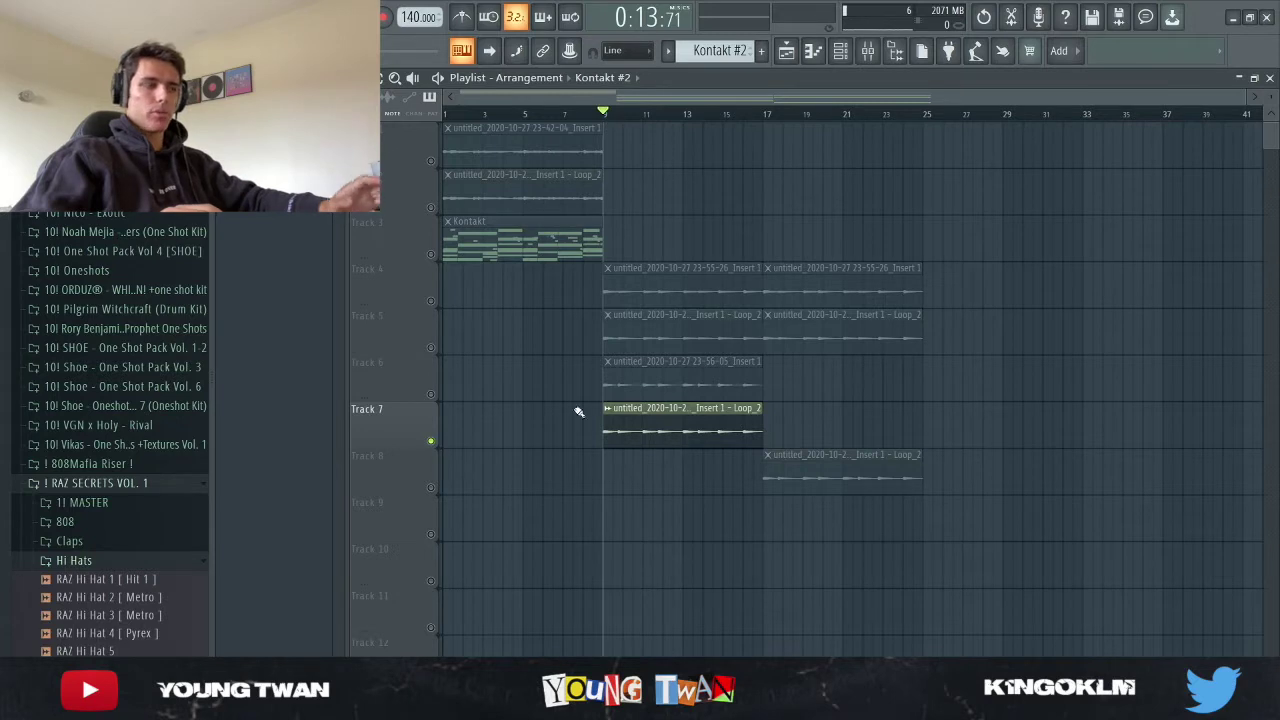
left_click(432, 348)
key("space")
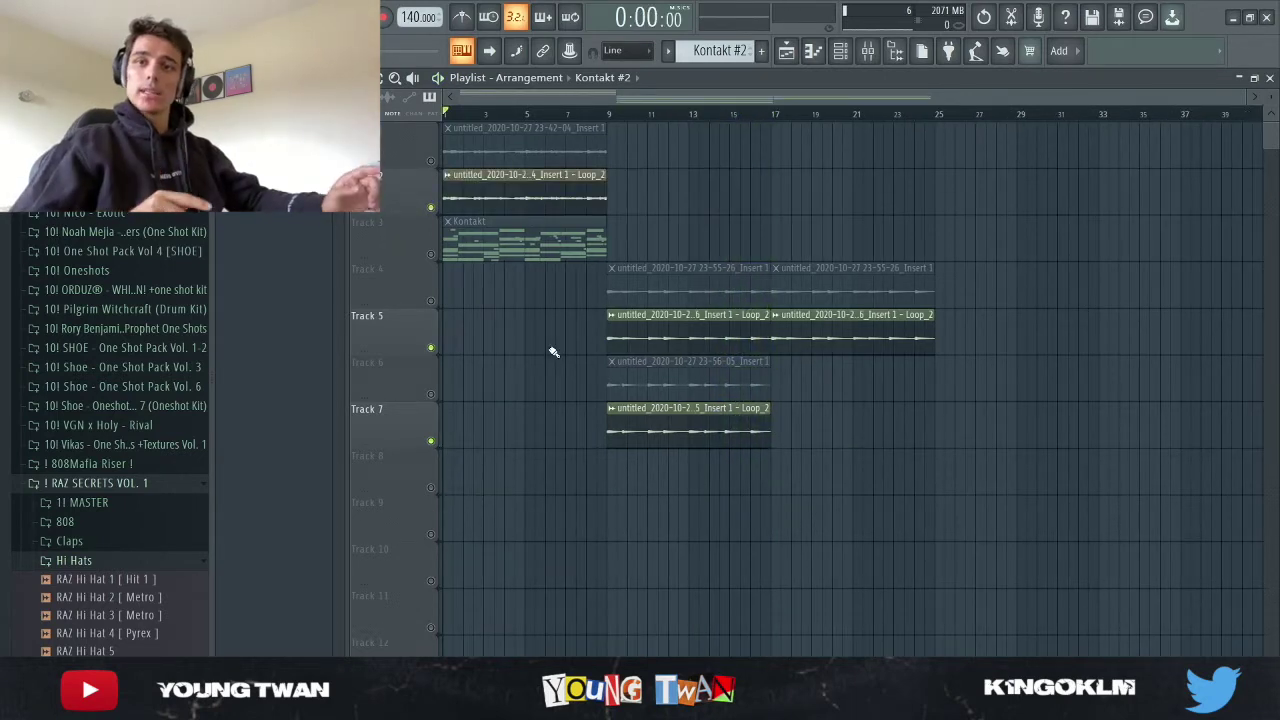
Step: Set up Pattern 3 on Track 8 and add RAZ Clap 1 [ Luger V1 ] from the Claps folder as a channel
key("ctrl+z")
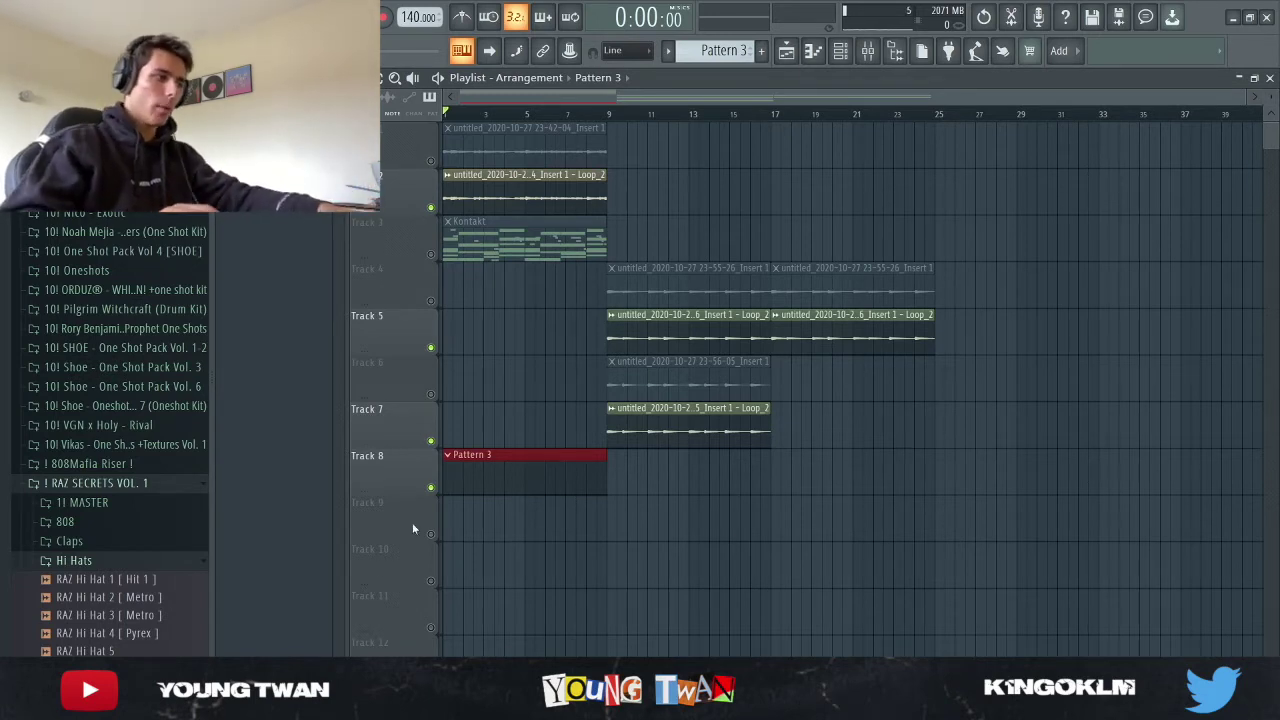
left_click(840, 50)
left_click(115, 545)
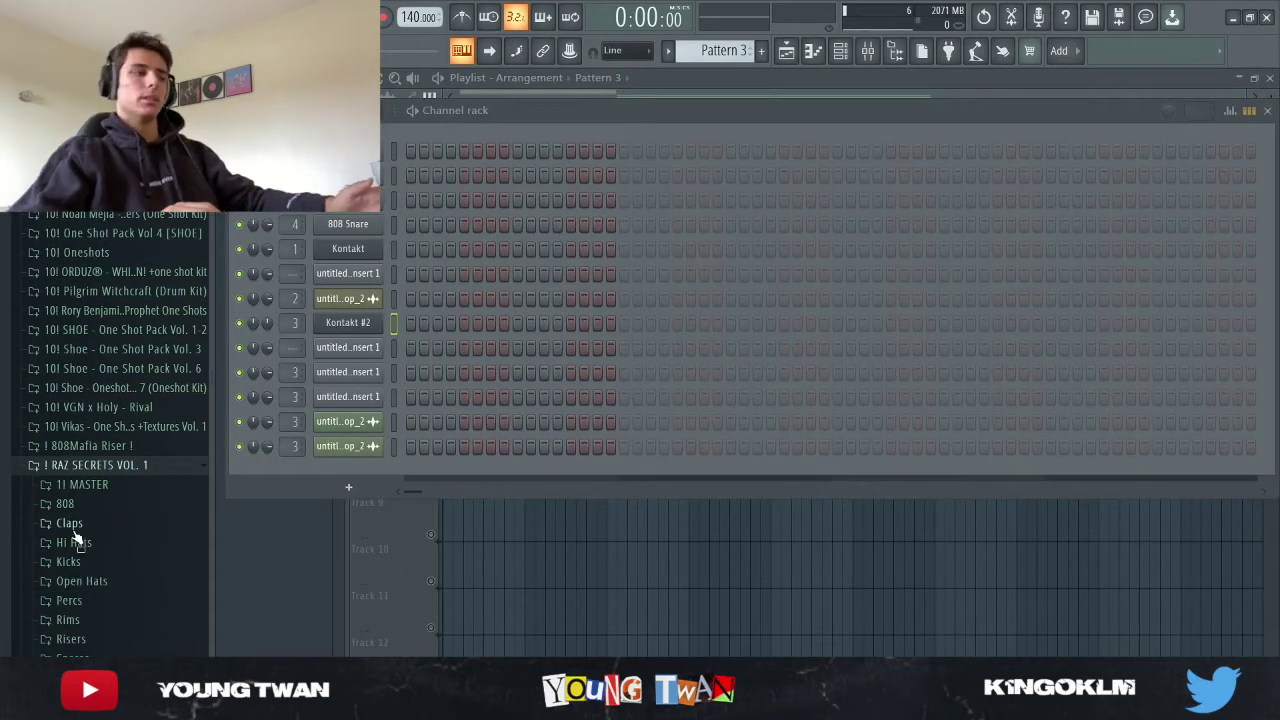
left_click(72, 524)
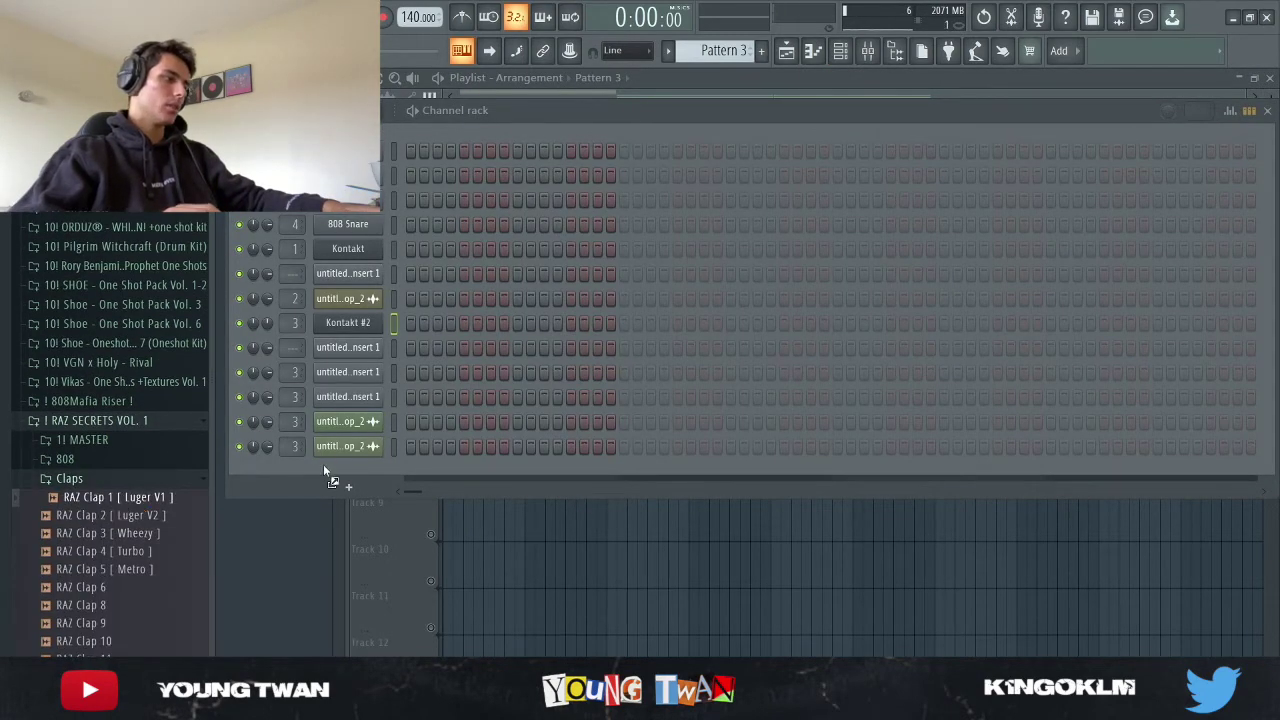
left_click_drag(357, 472, 362, 474)
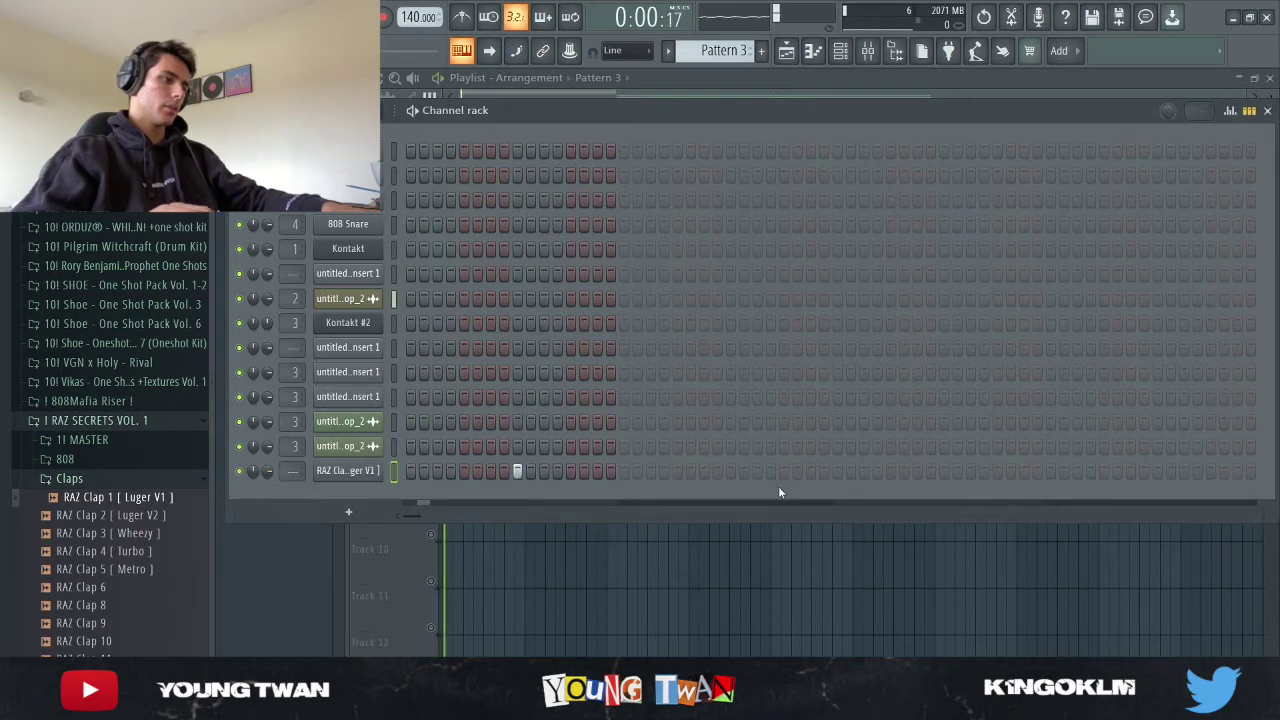
Step: Place clap hits on steps 9, 25, 41 and 57 of Pattern 3 and collapse the RAZ SECRETS VOL. 1 folder
left_click(730, 471)
left_click(944, 471)
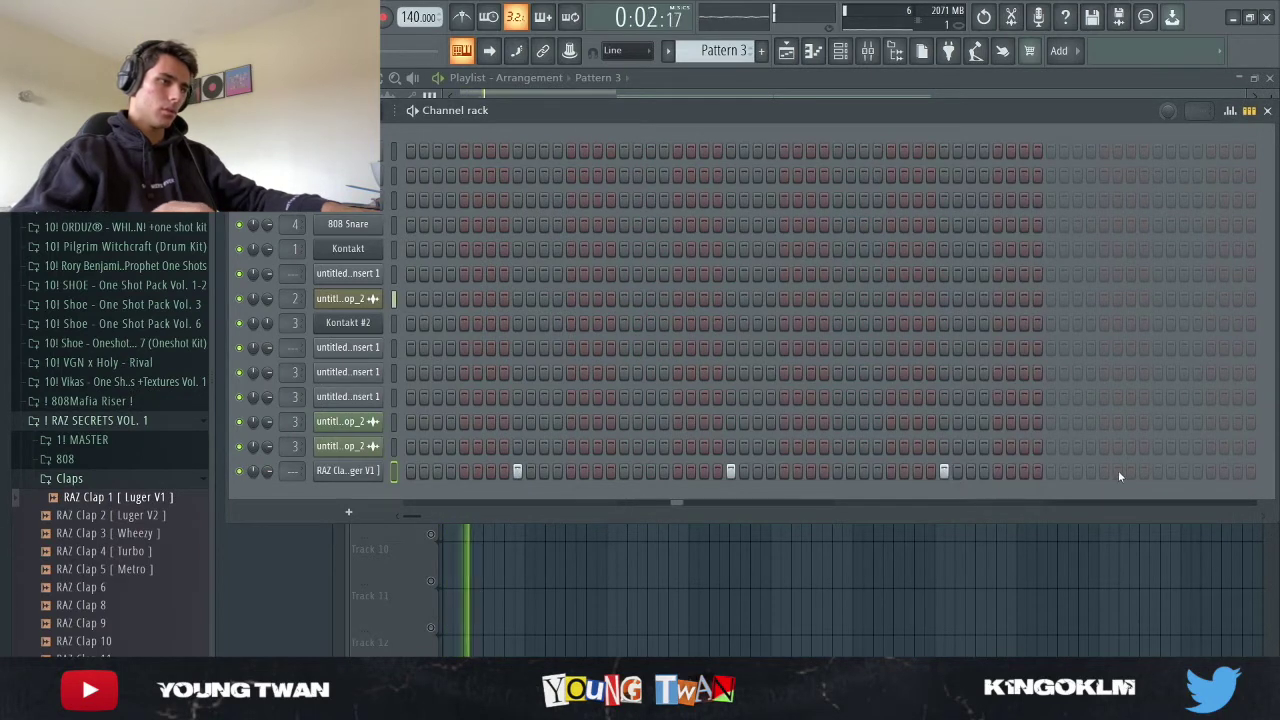
left_click(1157, 471)
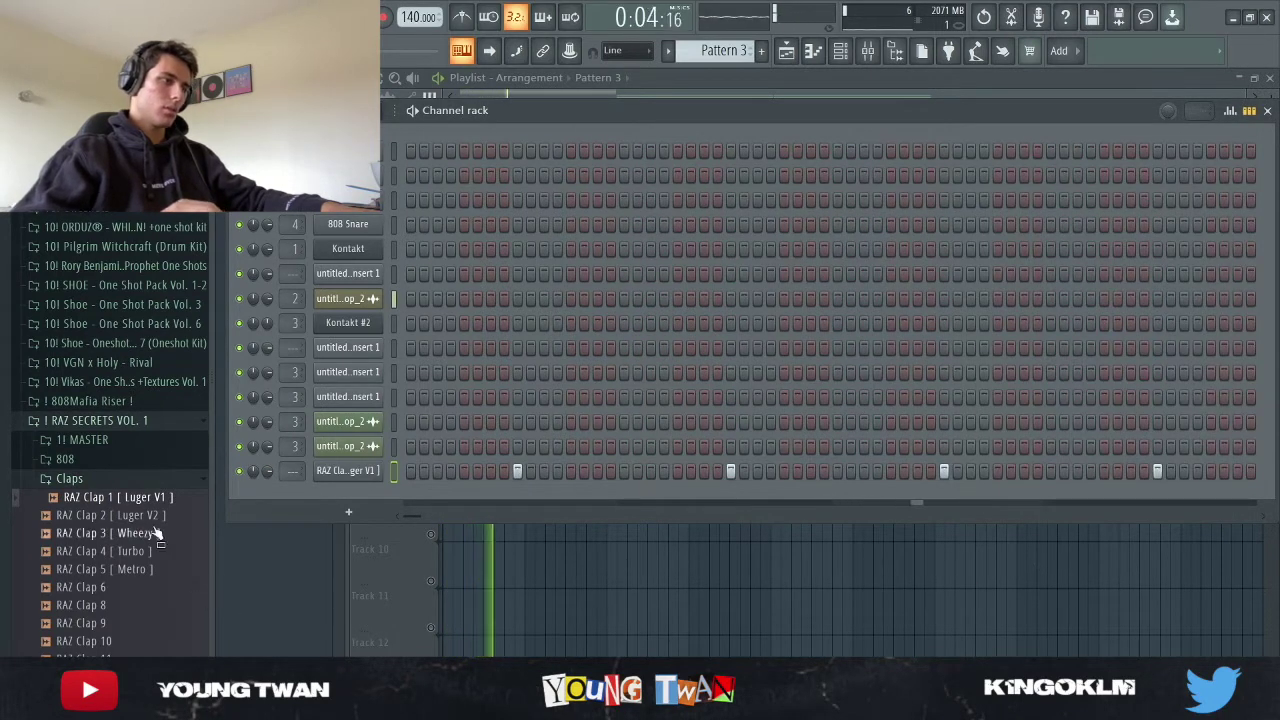
left_click(120, 482)
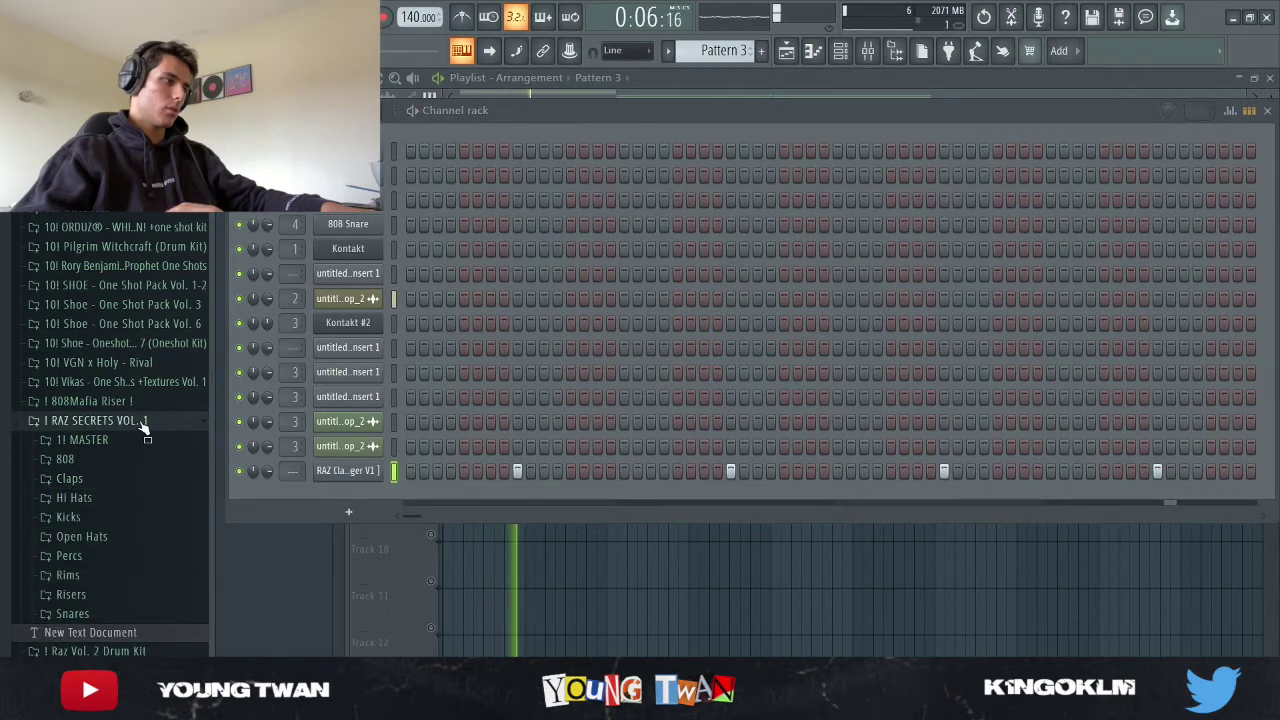
left_click(143, 421)
Step: Play the playlist from the start to hear the Pattern 3 claps against the melody loops
key("F6")
scroll(425, 212, "up", 3)
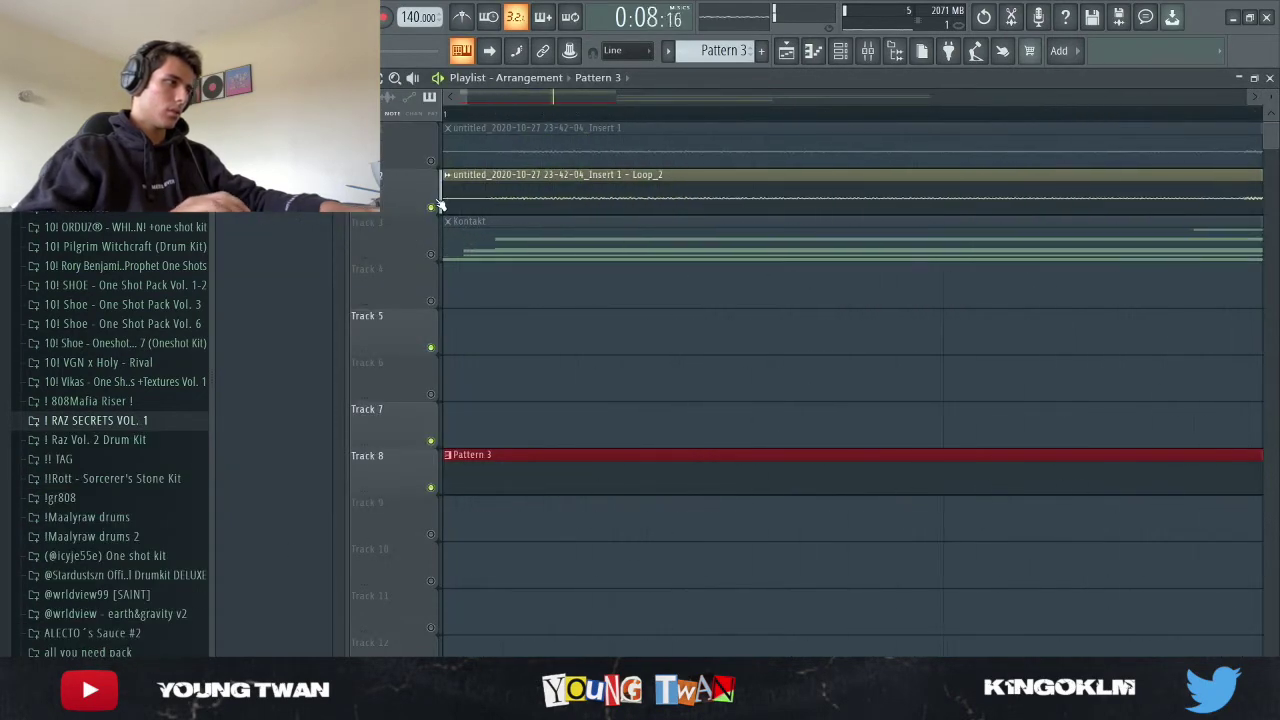
scroll(419, 207, "down", 1)
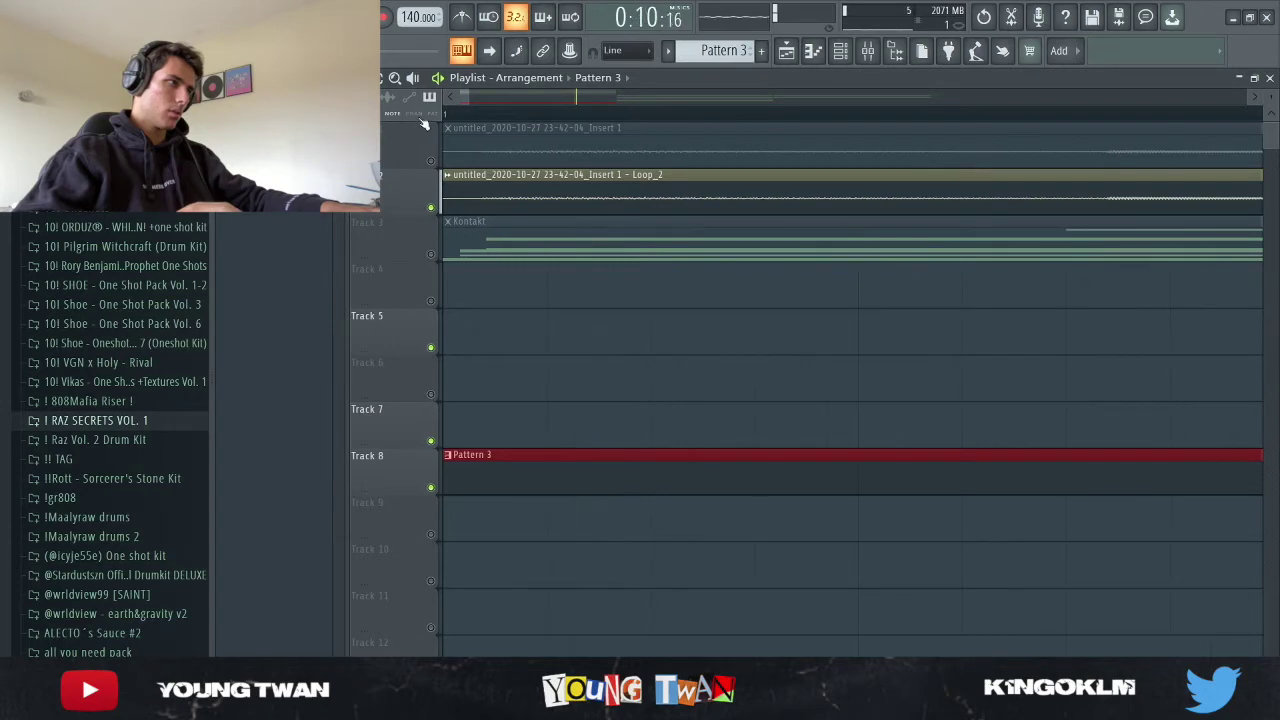
key("space")
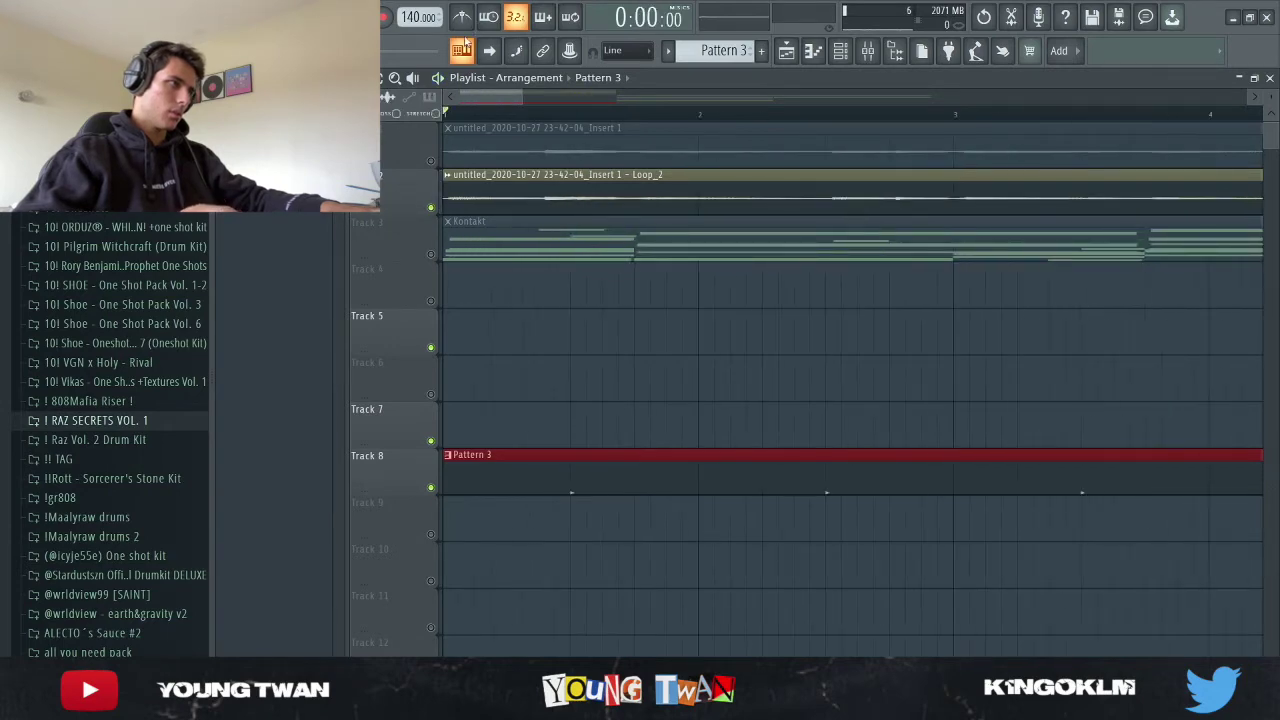
scroll(392, 260, "down", 4)
scroll(388, 298, "down", 1)
key("space")
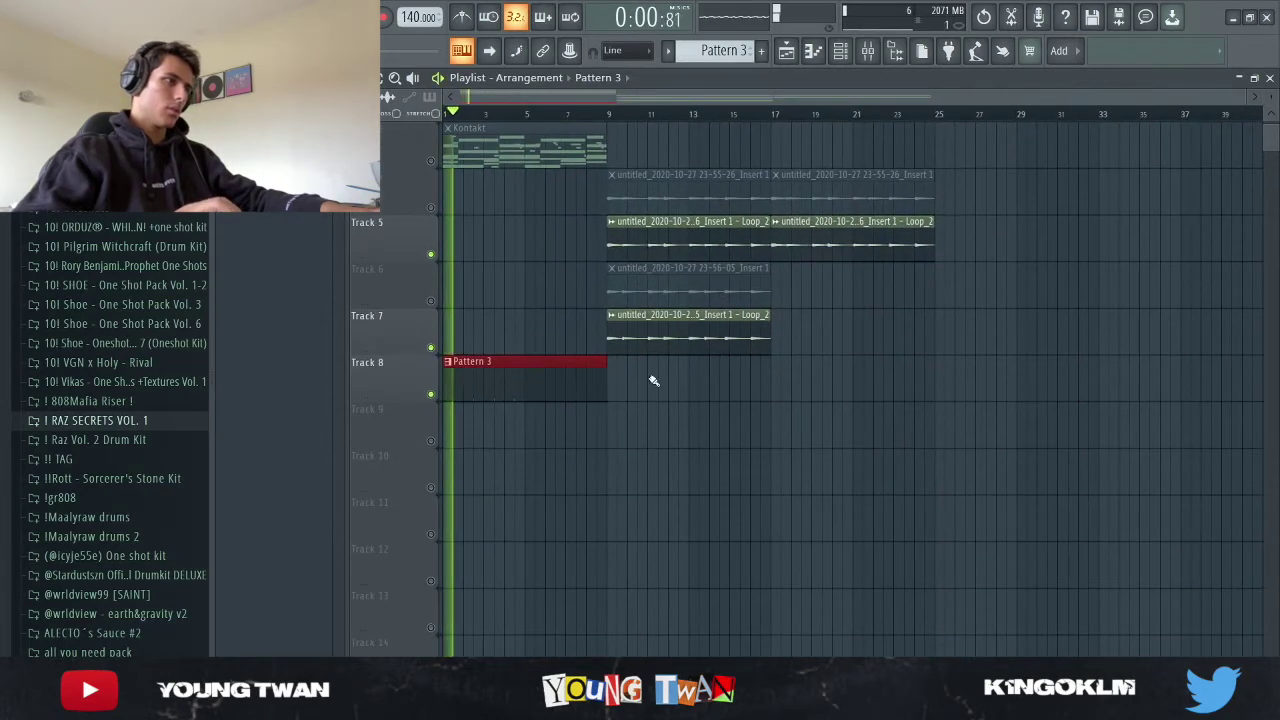
Step: Add Cardiak HiHat 3_31 and the nm - all girls are the same 808 as channels, and fill the hi-hat on every second step
key("F6")
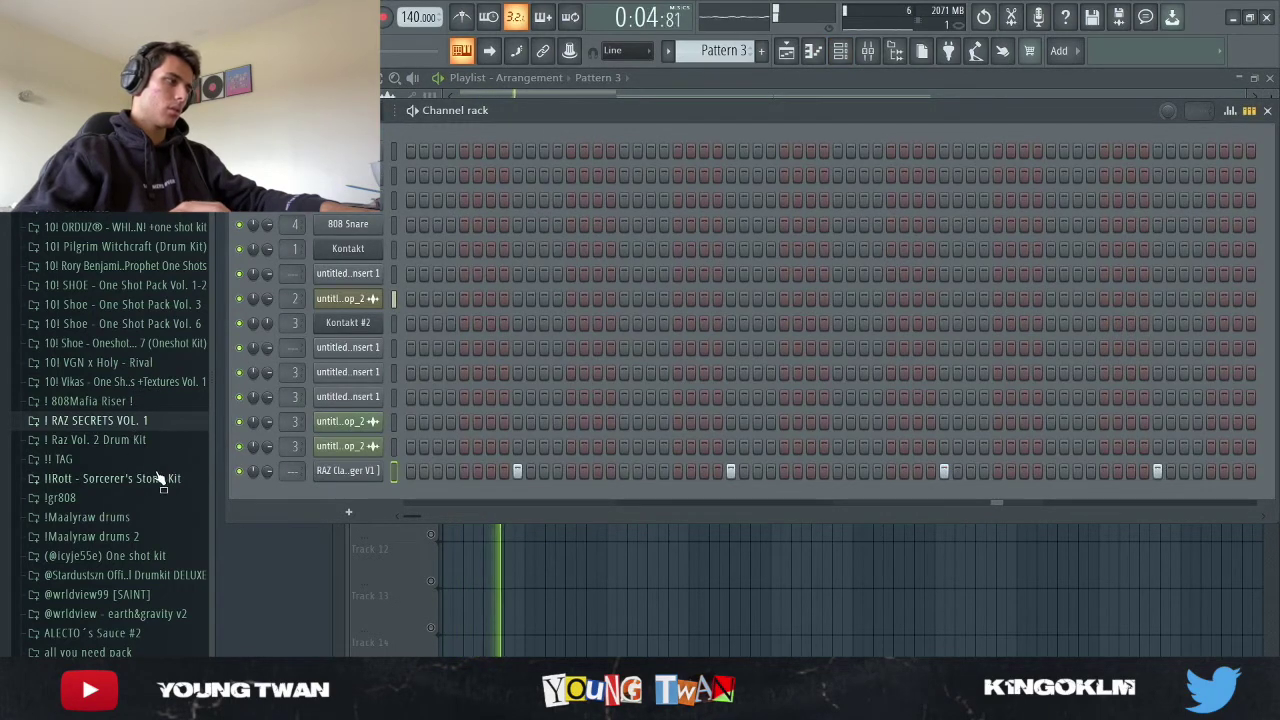
left_click(95, 420)
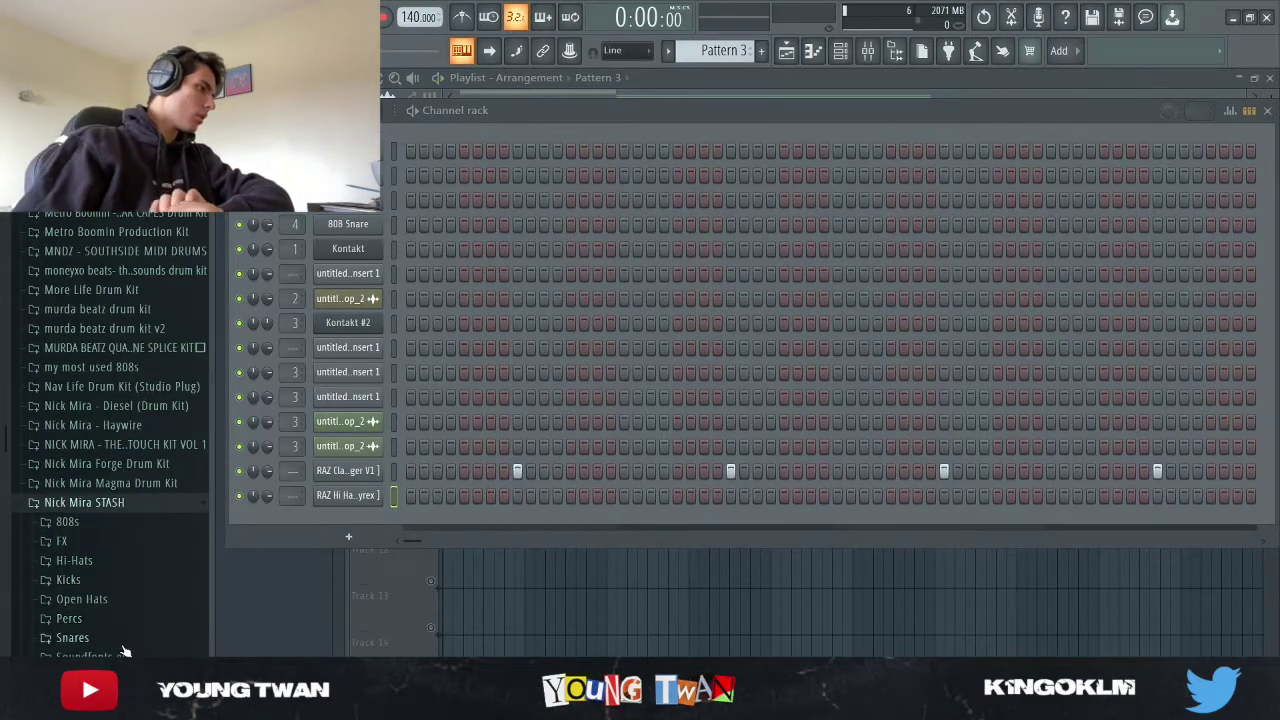
left_click(72, 637)
left_click_drag(157, 514, 348, 495)
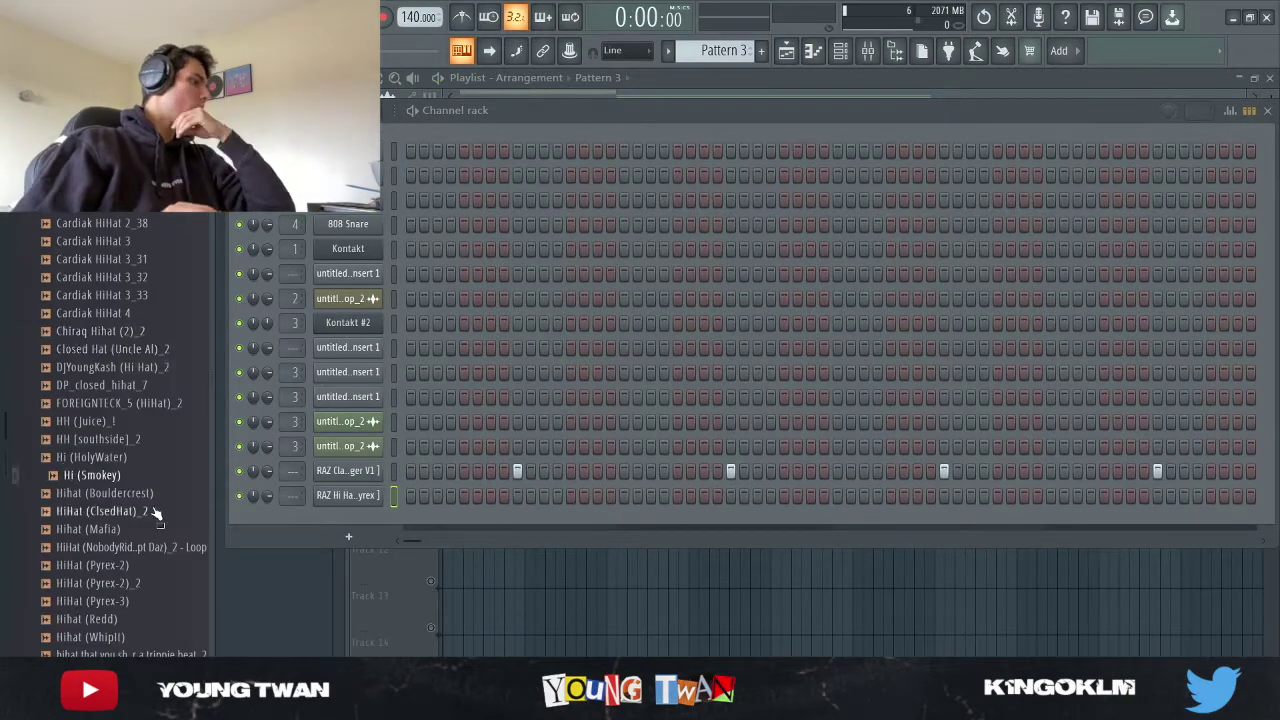
left_click_drag(94, 295, 353, 528)
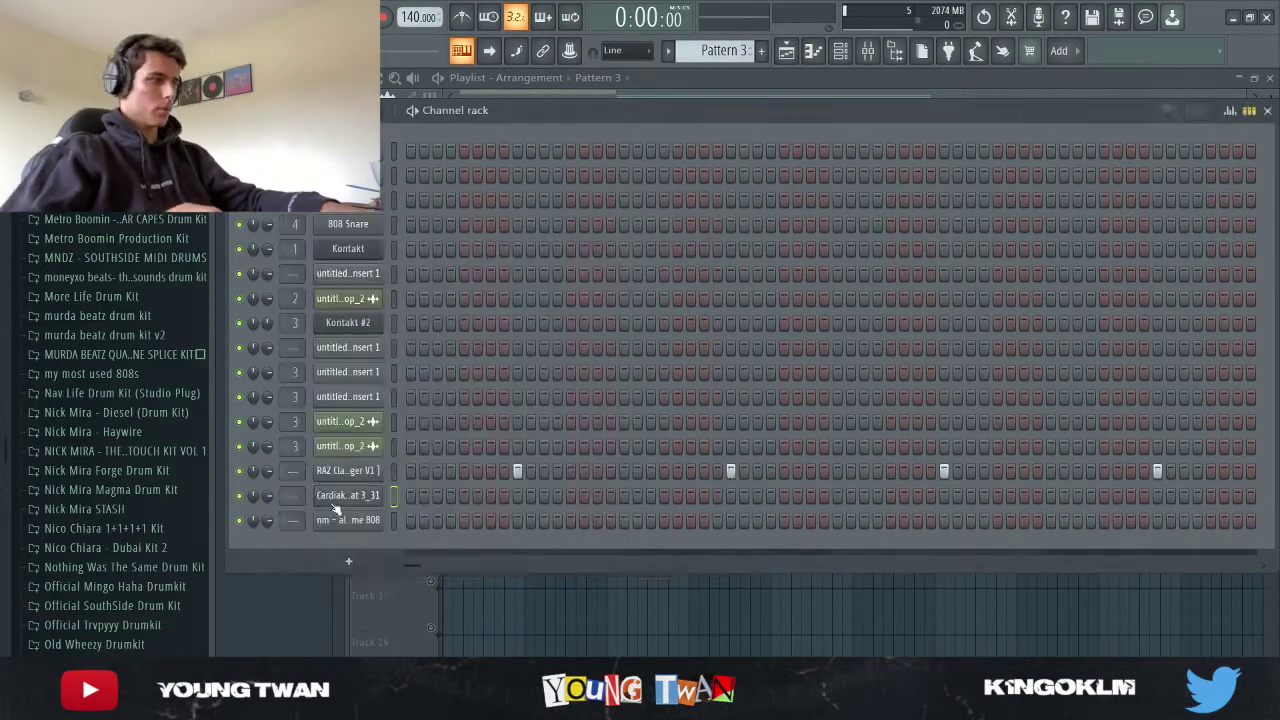
left_click(336, 514)
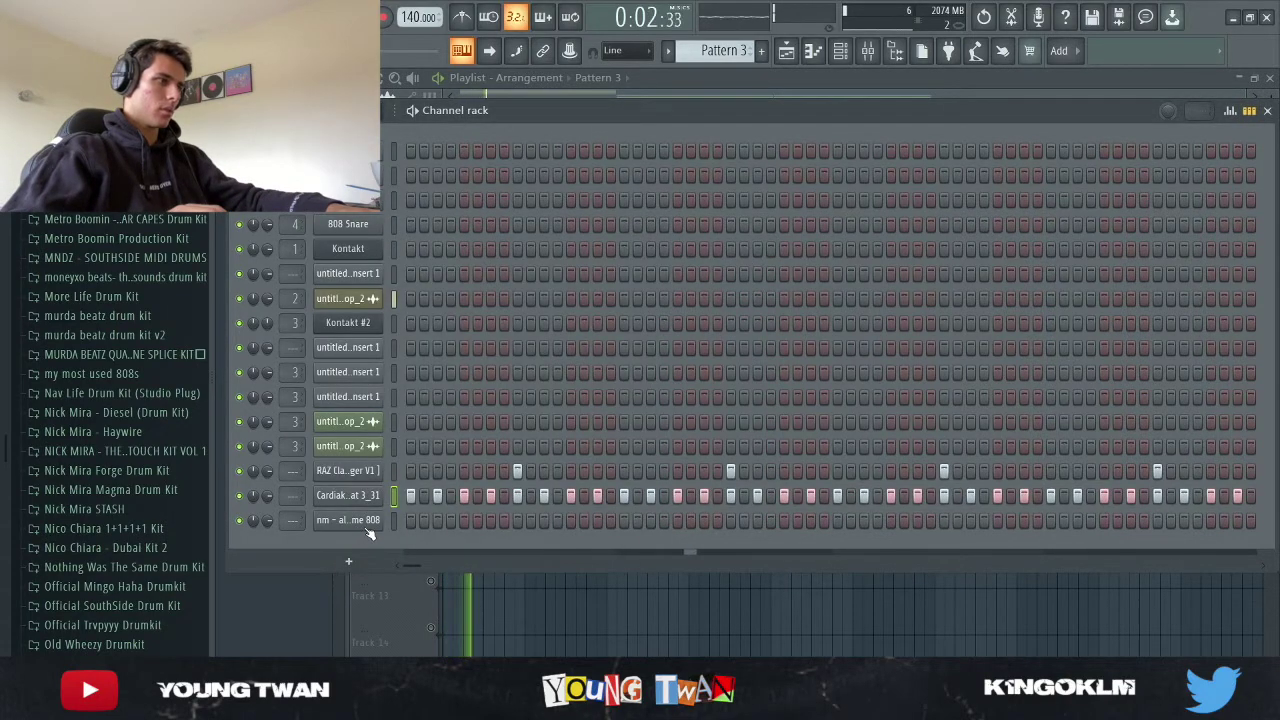
Step: Copy the Kontakt melody's bass notes into the 808's piano roll in Pattern 3 as G#5, A#5 and B5 notes
left_click(348, 520)
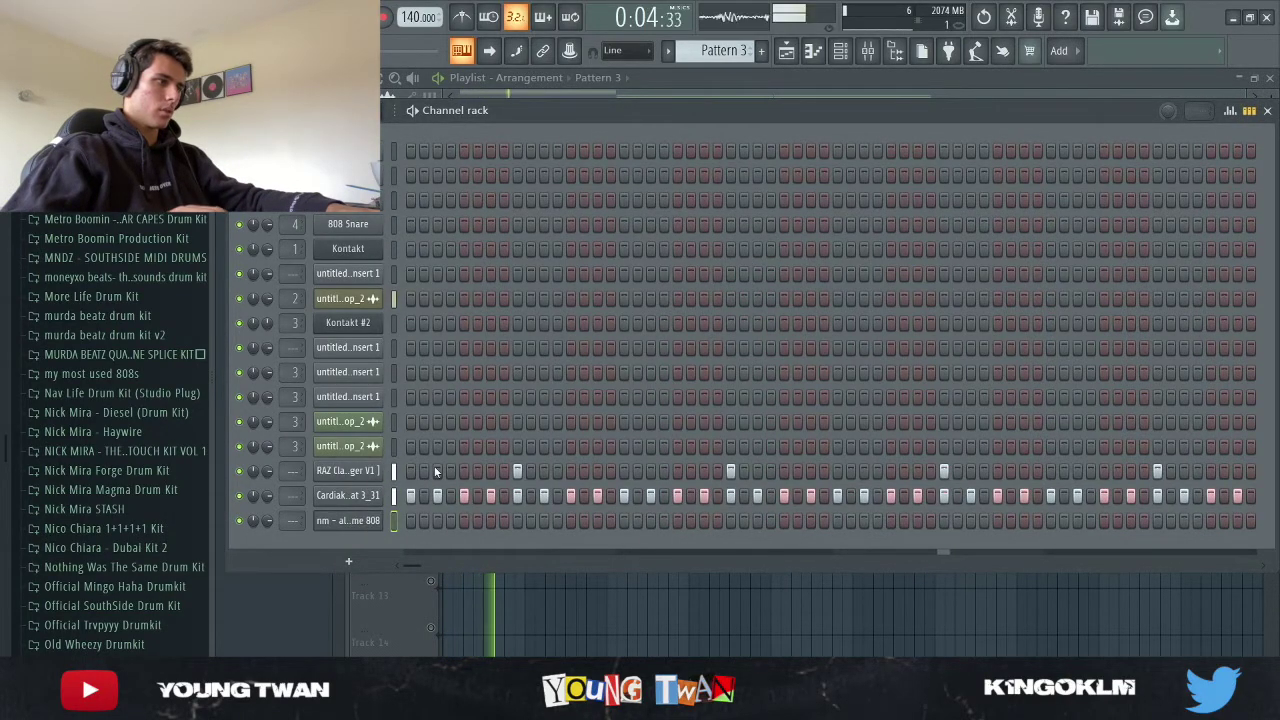
key("F7")
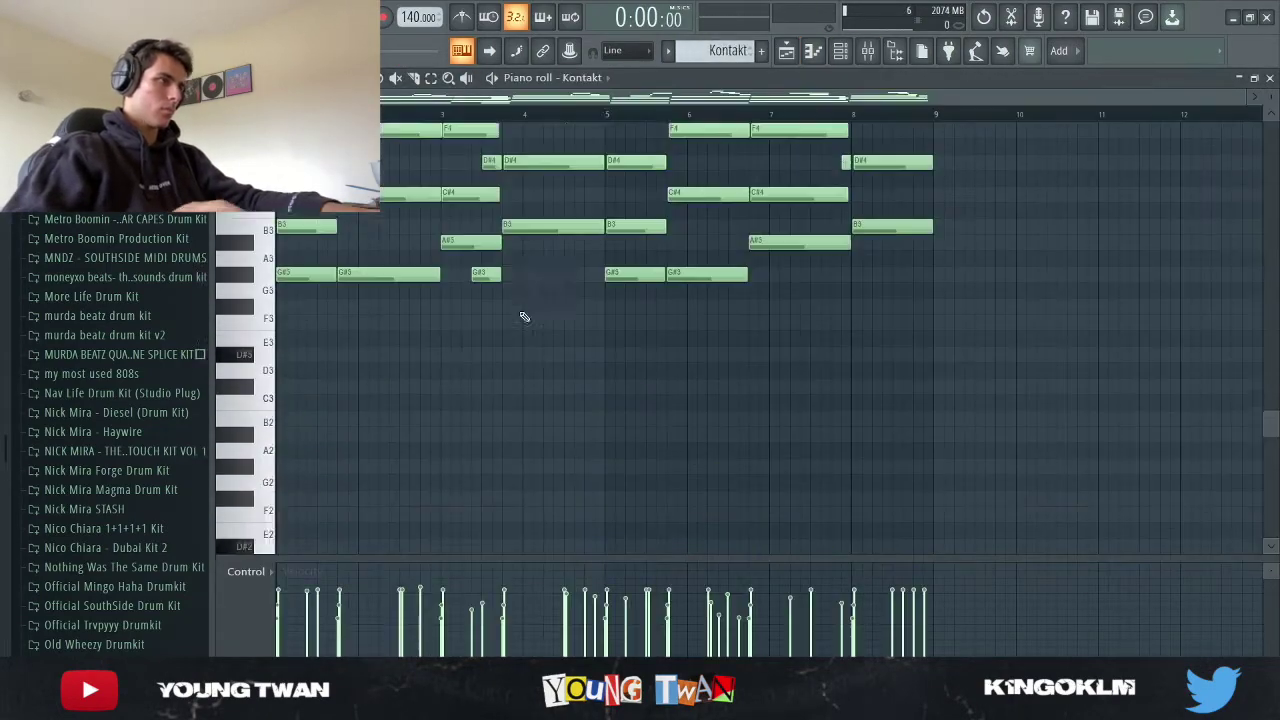
scroll(390, 332, "up", 2)
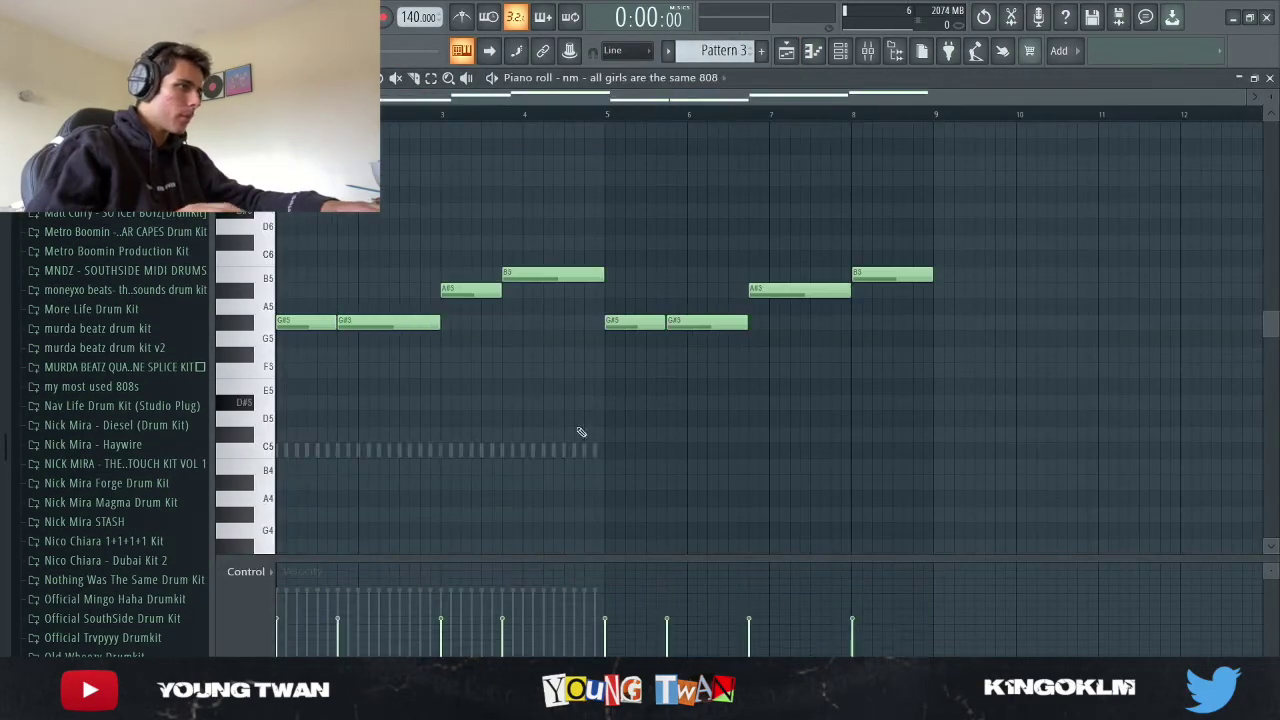
Step: Lower the second G#5 in each four-bar phrase to C#5 and split the longer 808 notes into shorter repeated hits
key("space")
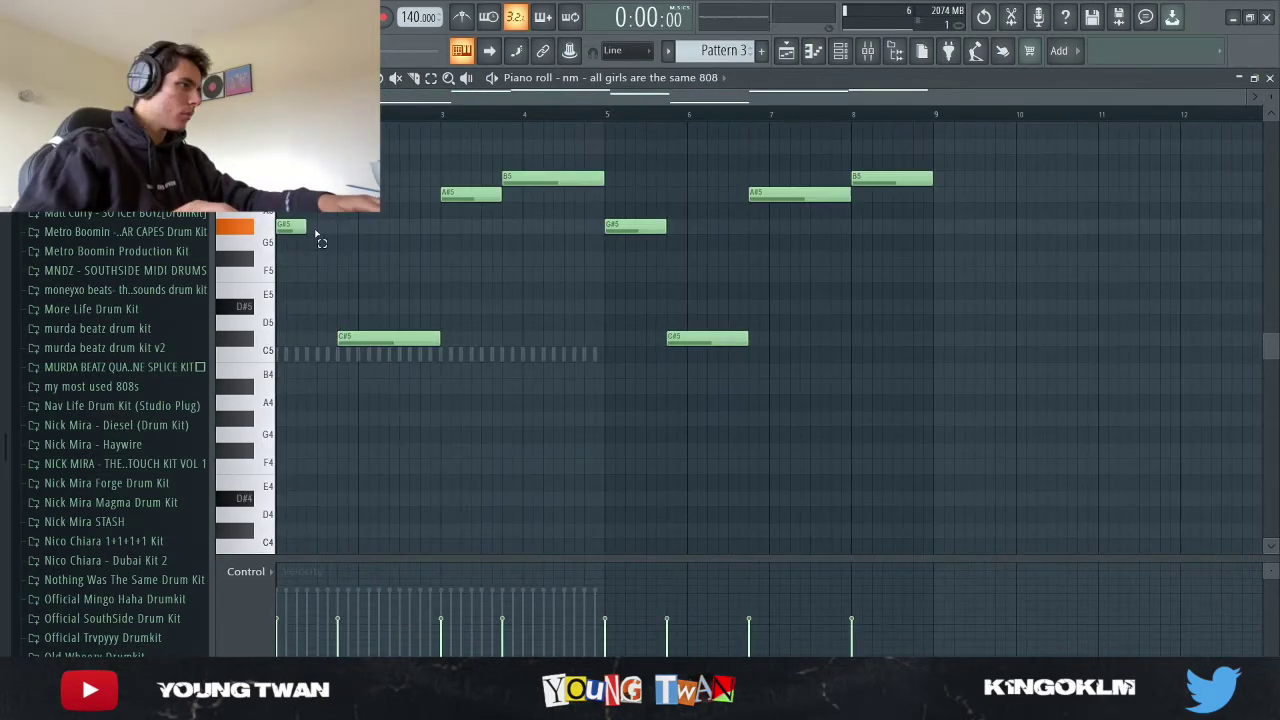
key("space")
left_click_drag(474, 194, 501, 194)
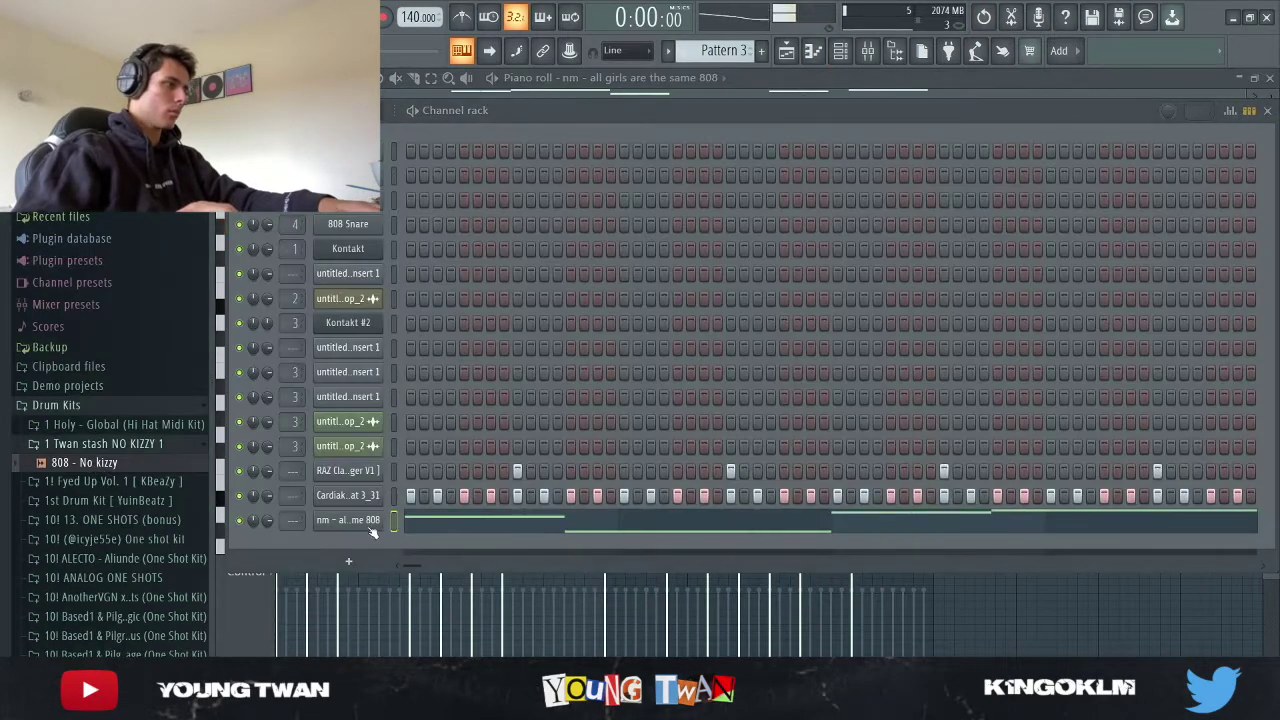
Step: Replace the 808 channel's sample with 808 - No kizzy from the Twan stash folder and play the pattern back
left_click_drag(340, 530, 342, 528)
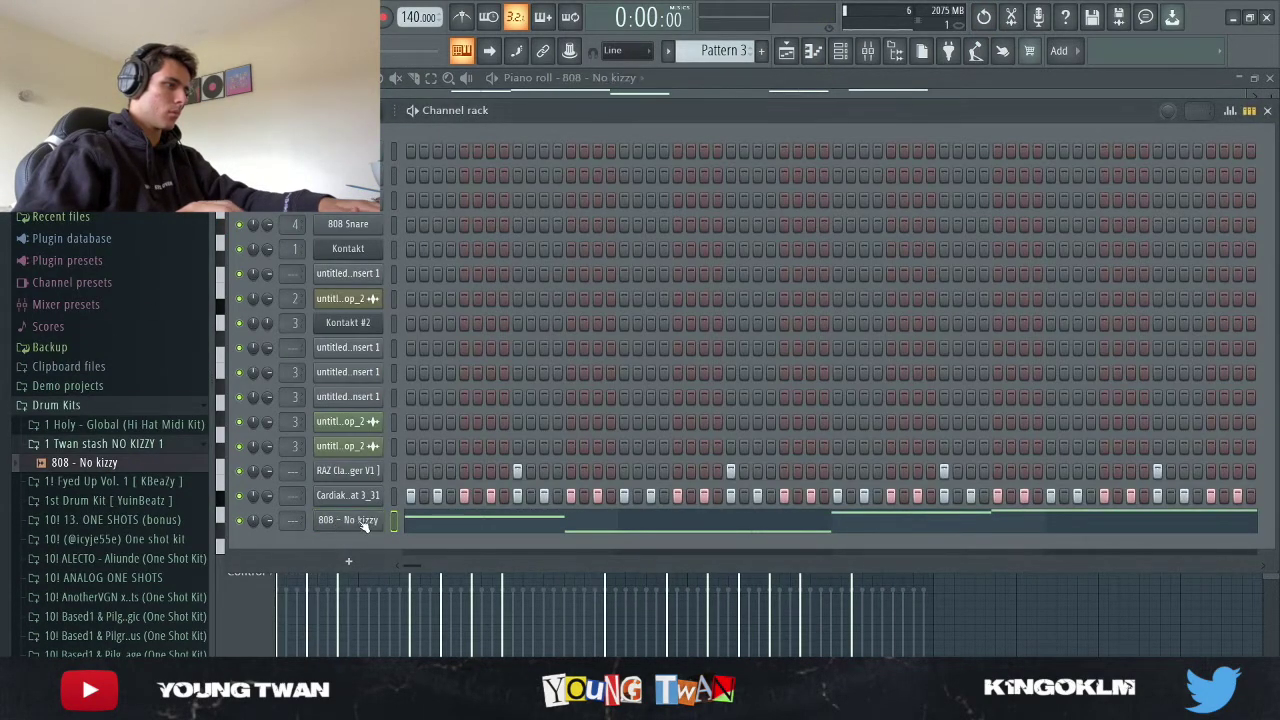
key("space")
key("F6")
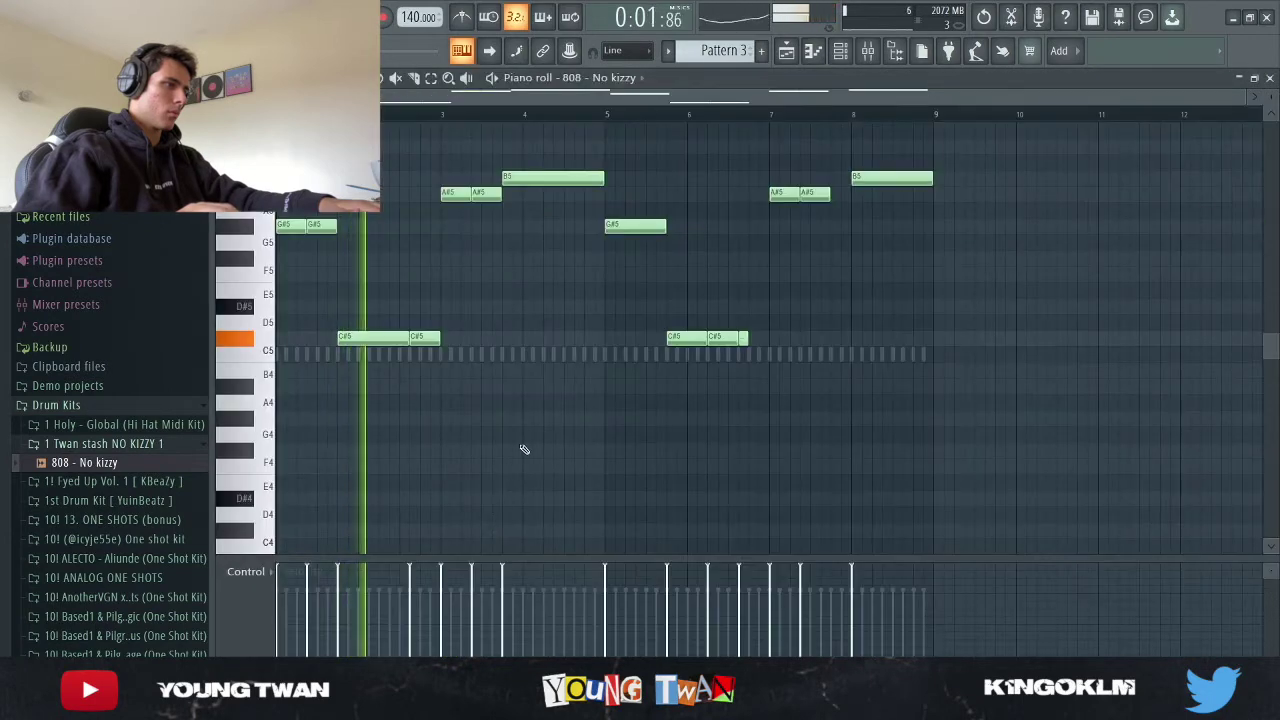
left_click(842, 52)
key("space")
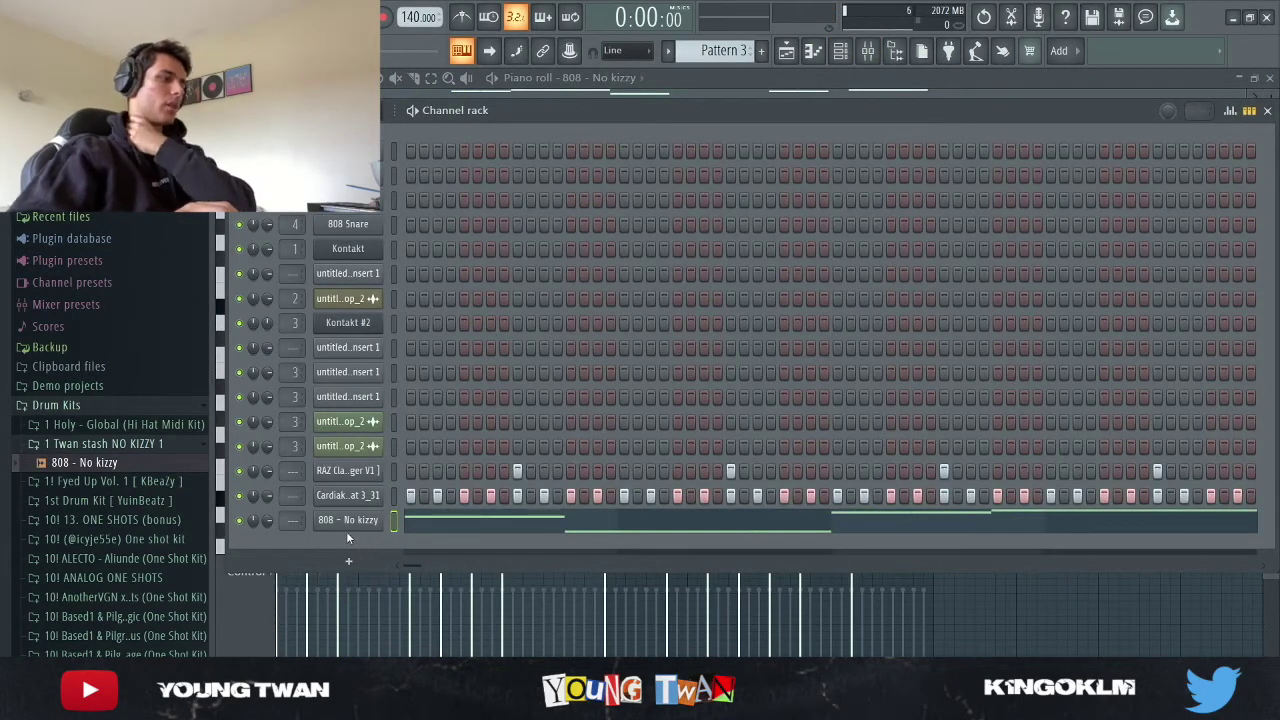
left_click_drag(170, 452, 297, 521)
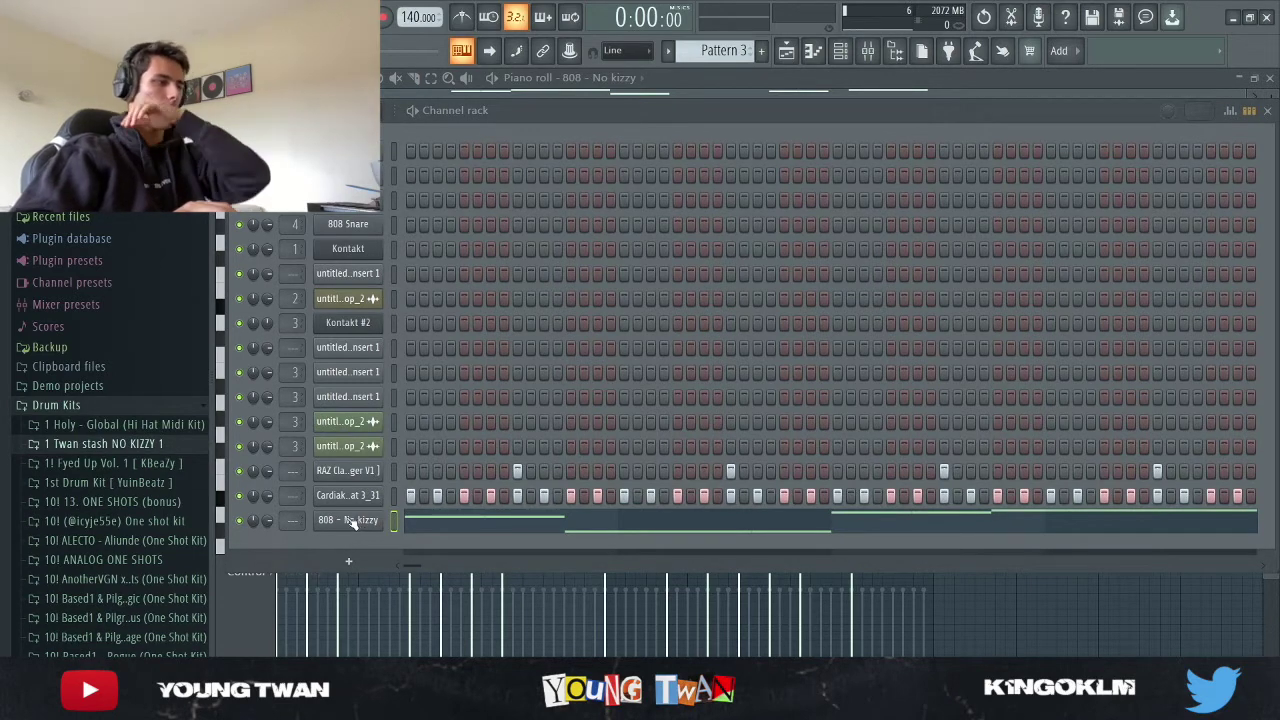
Step: Open the 808 channel's piano roll and play Pattern 3 to check its notes
key("F5")
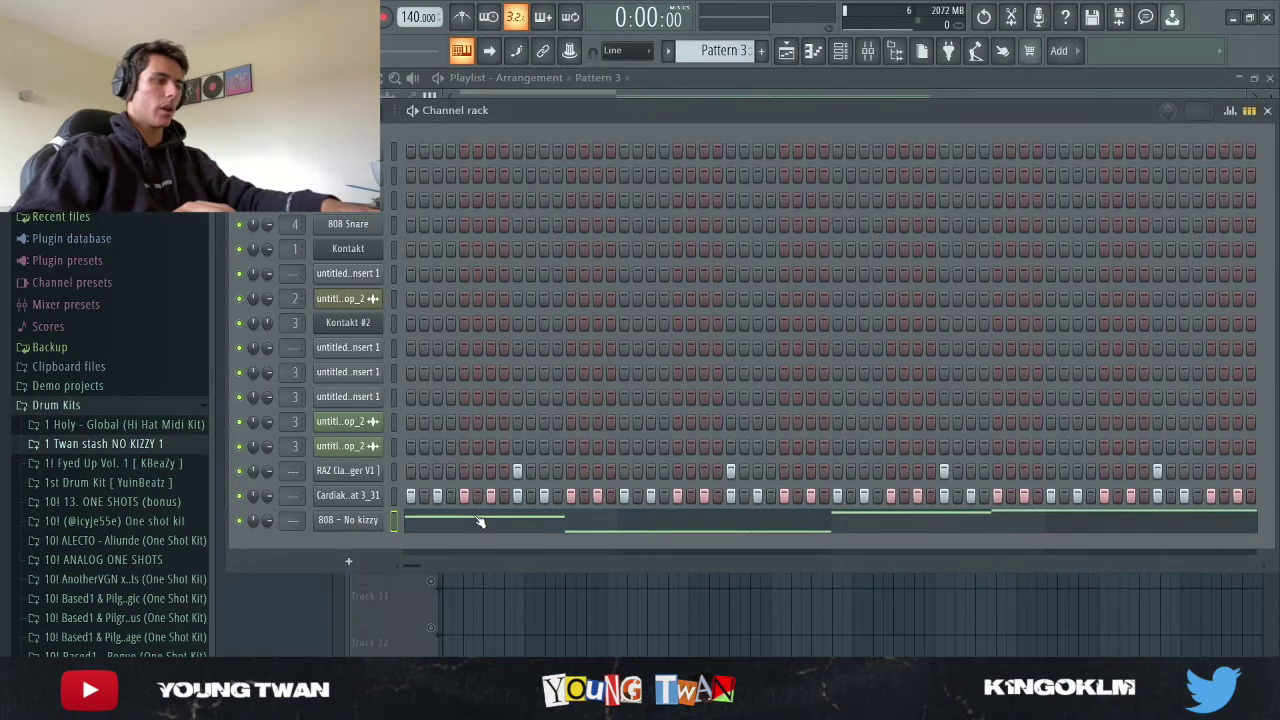
left_click(581, 528)
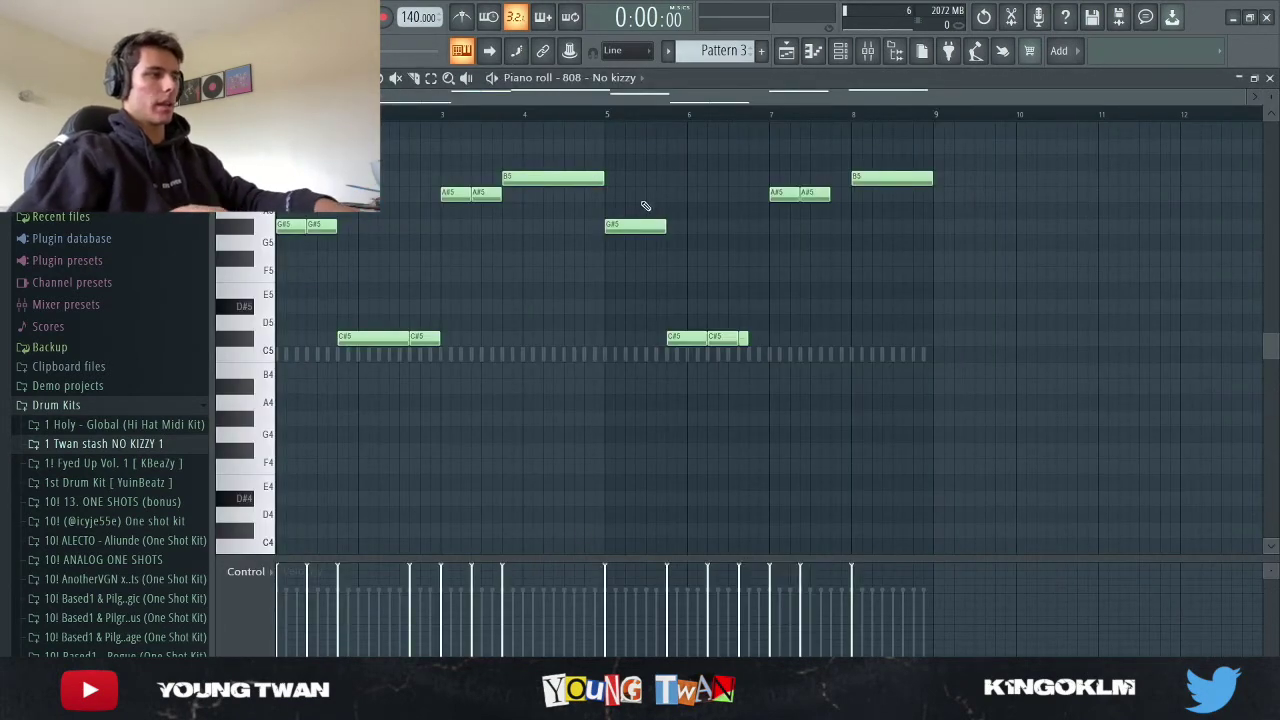
key("space")
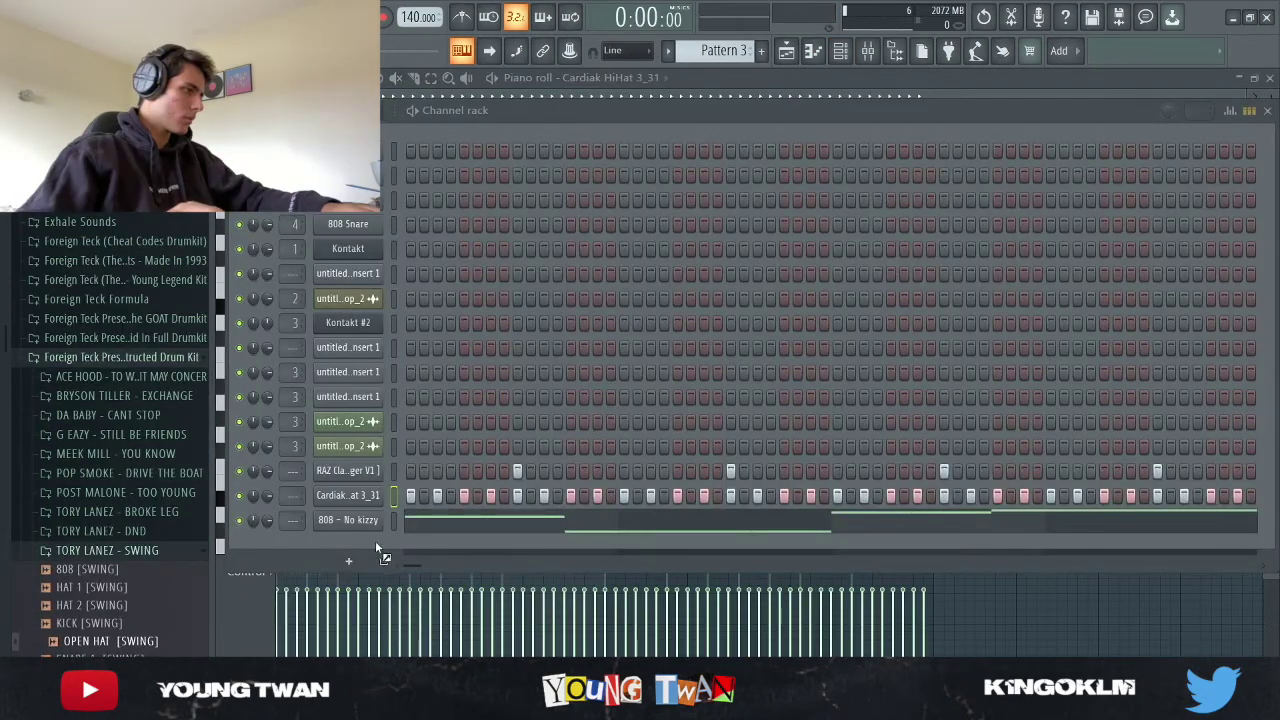
Step: Add OPEN HAT [SWING] from the TORY LANEZ - SWING folder as a channel and try a hit on step 21
left_click_drag(376, 546, 376, 546)
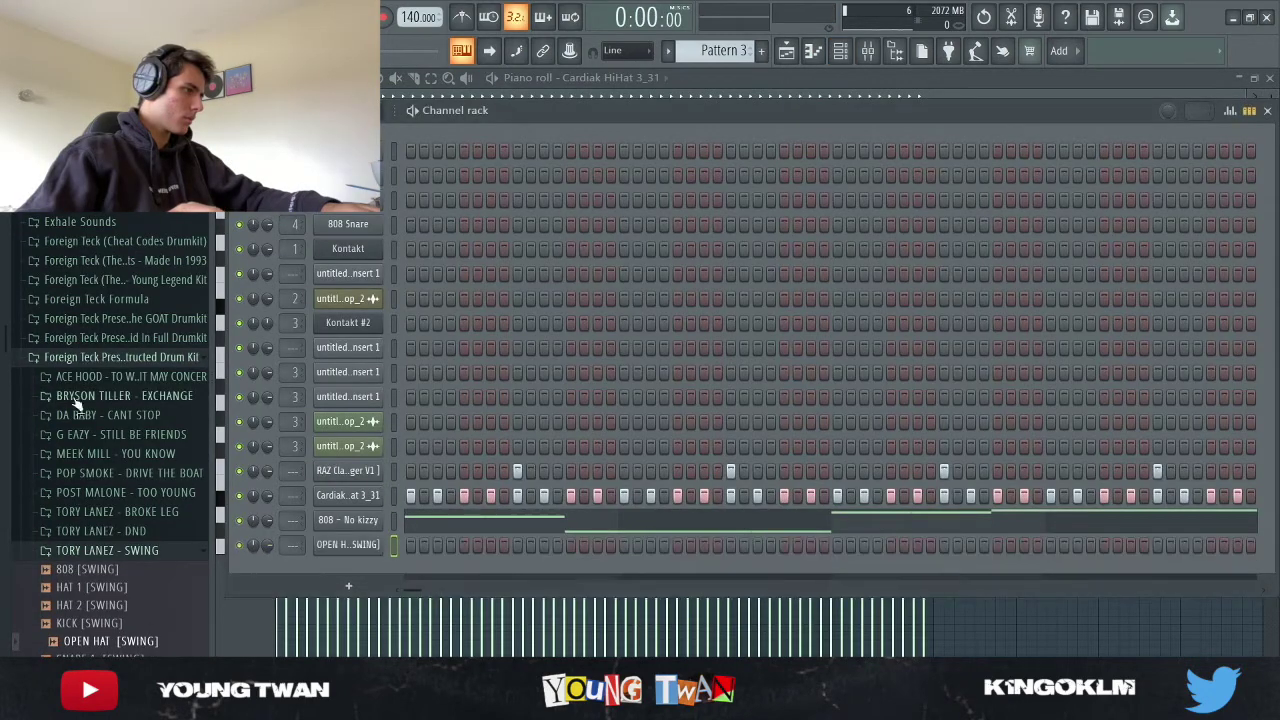
left_click(105, 357)
scroll(110, 400, "up", 8)
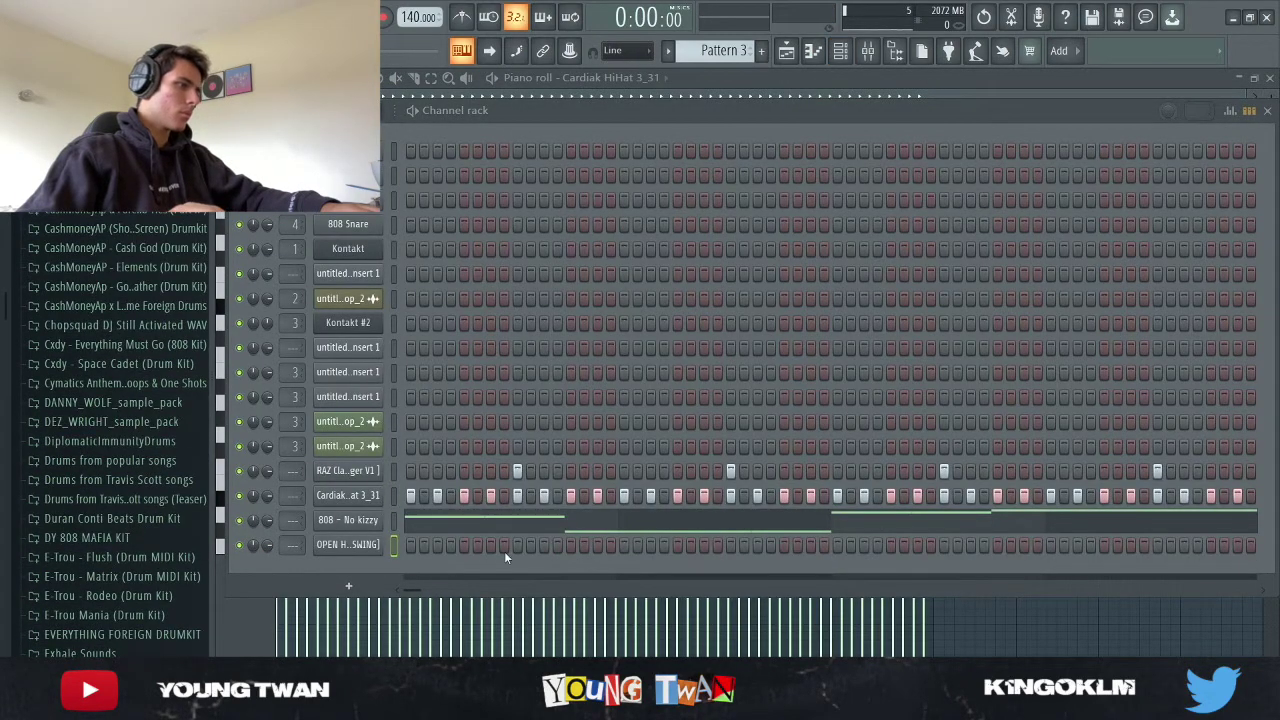
key("space")
left_click(677, 544)
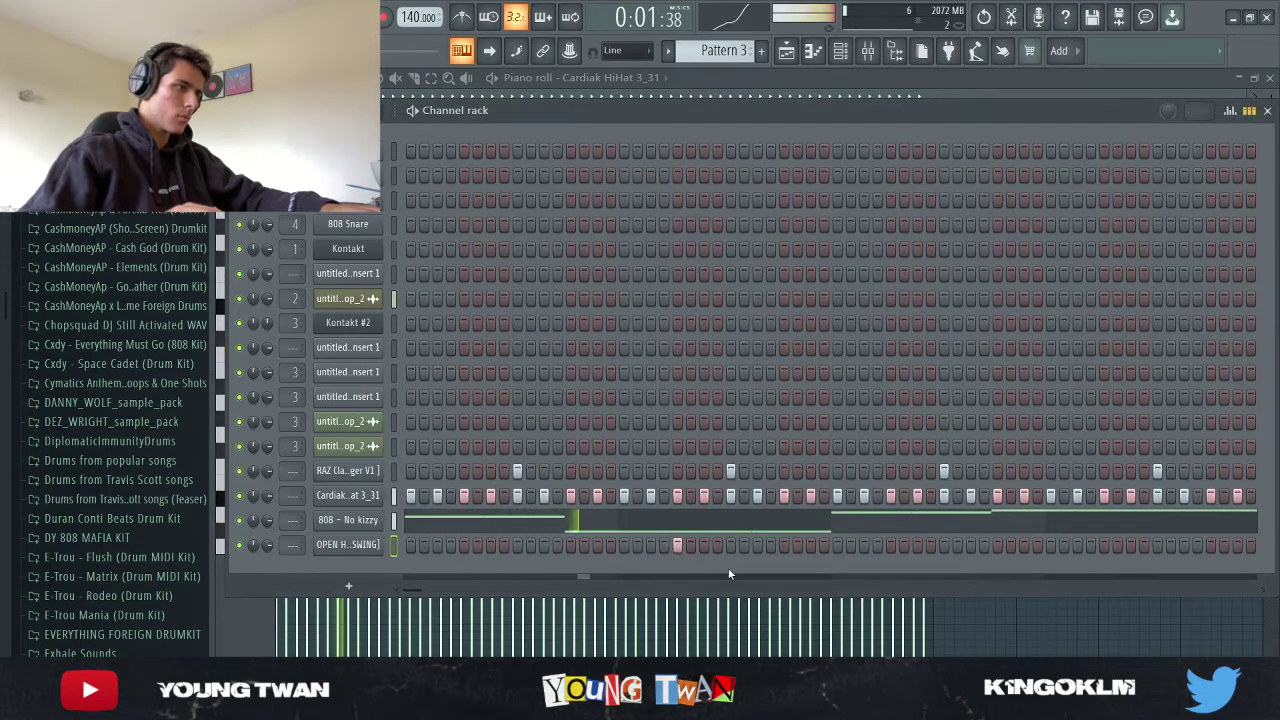
key("space")
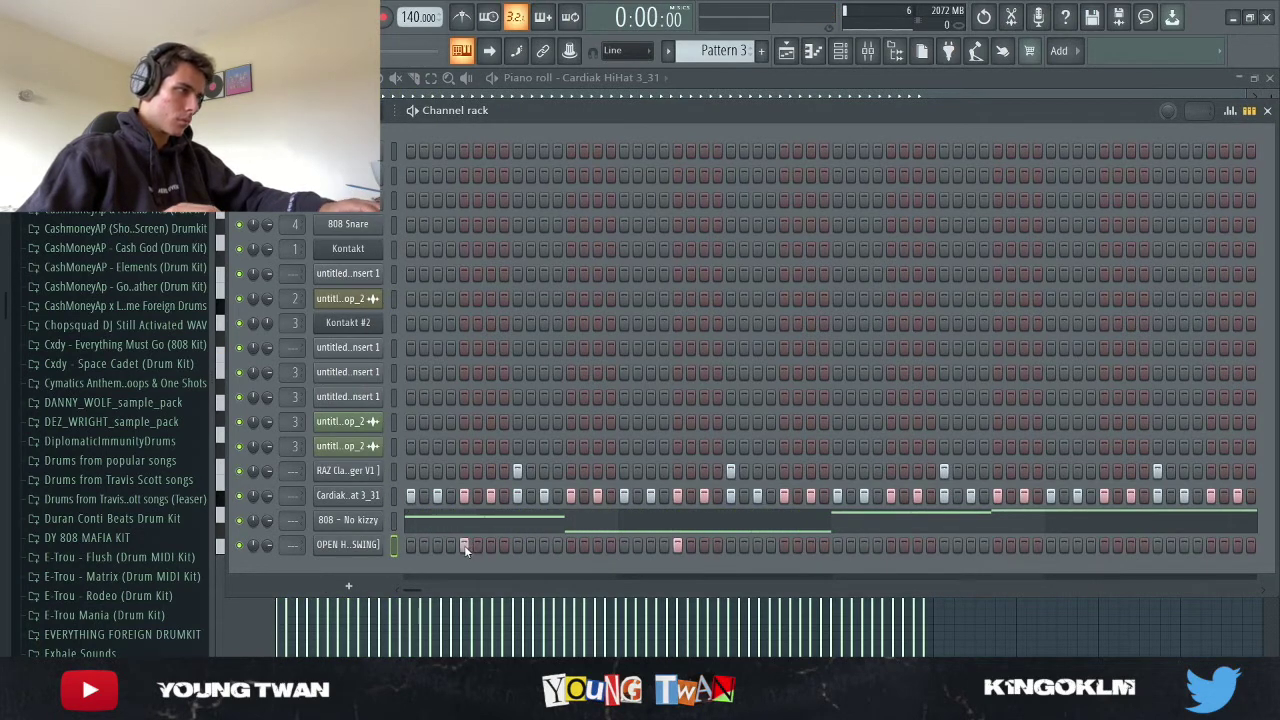
Step: Try the open hat on steps 5 and 13, then on steps 21 and 53, while playing the pattern
left_click(678, 546)
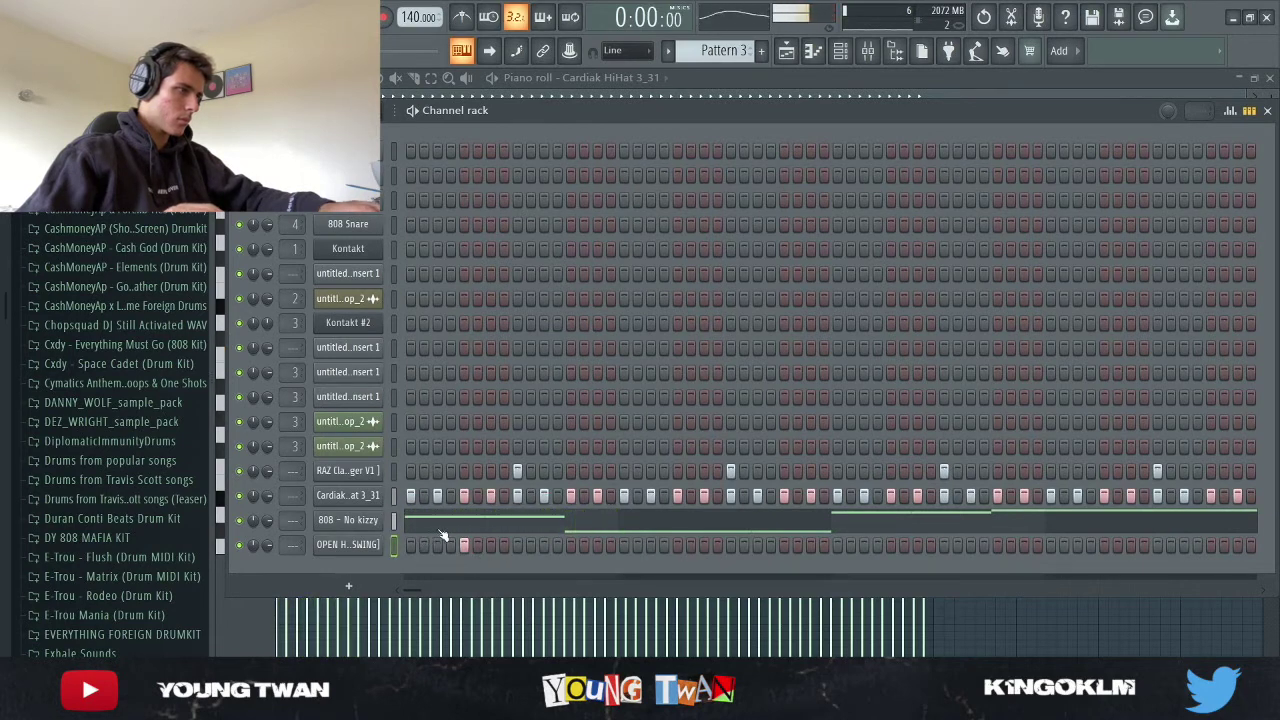
key("space")
key("space")
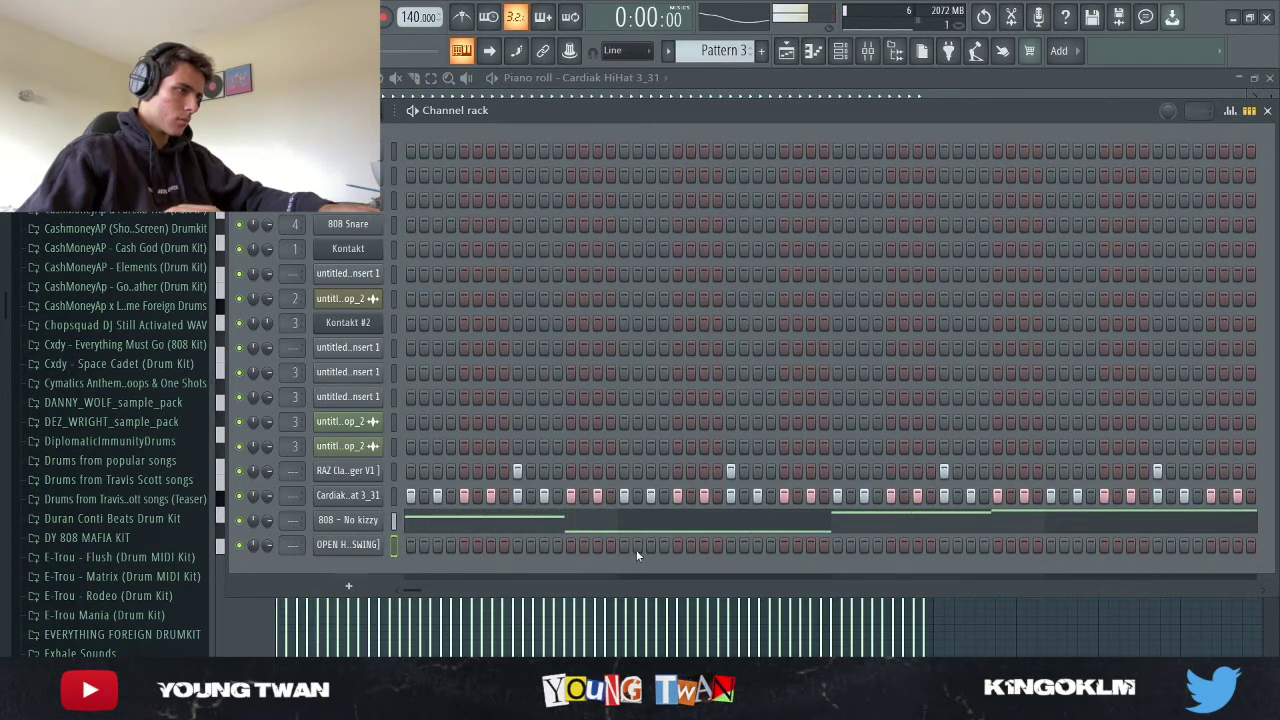
key("space")
left_click(571, 546)
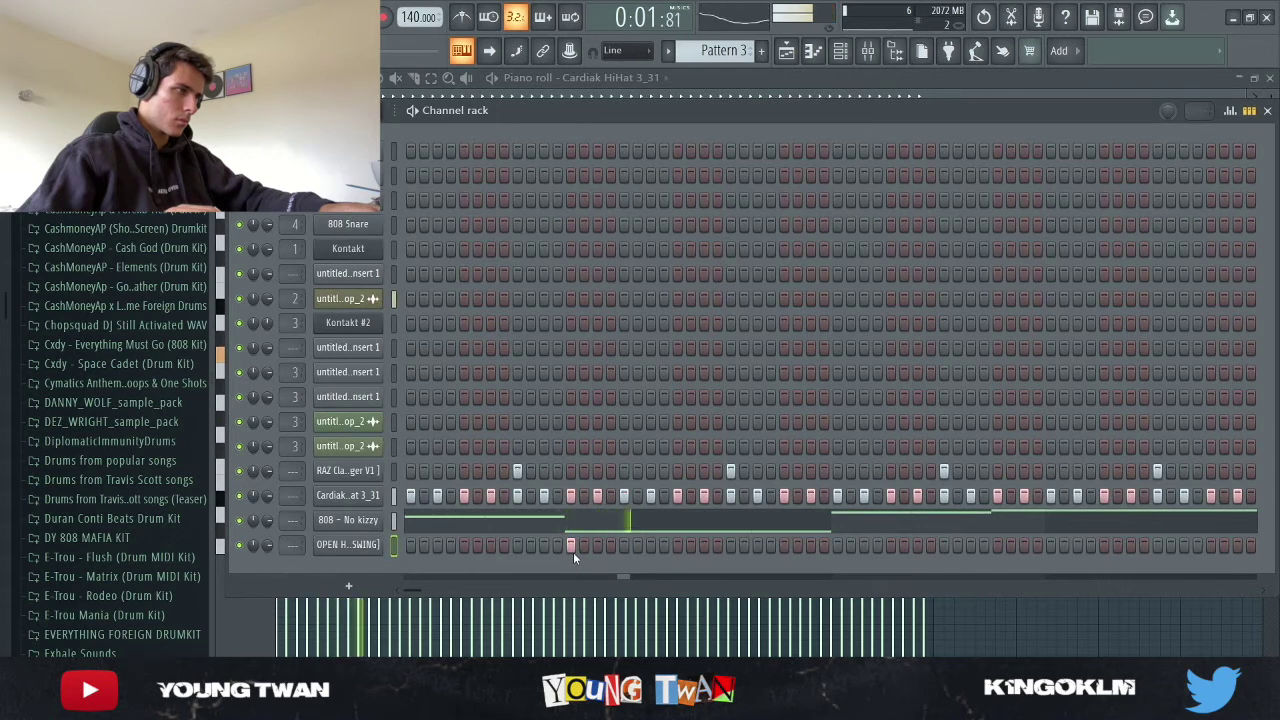
left_click(570, 547)
left_click(676, 546)
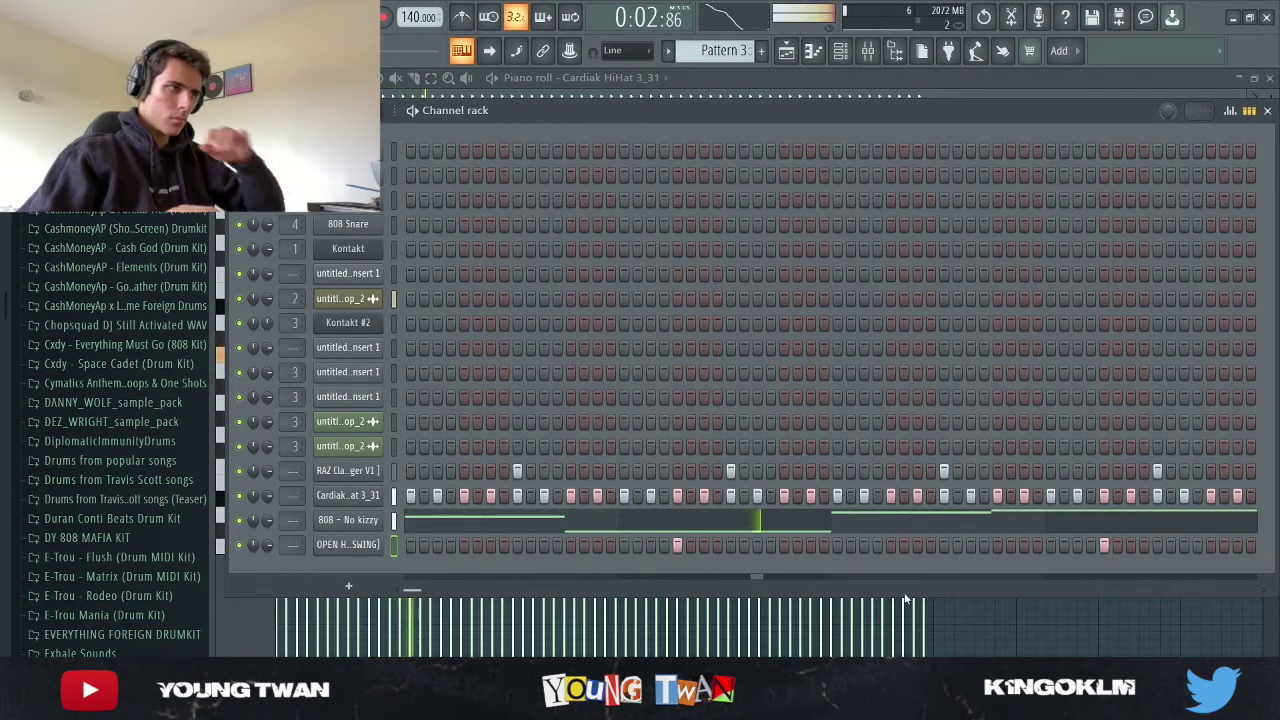
key("space")
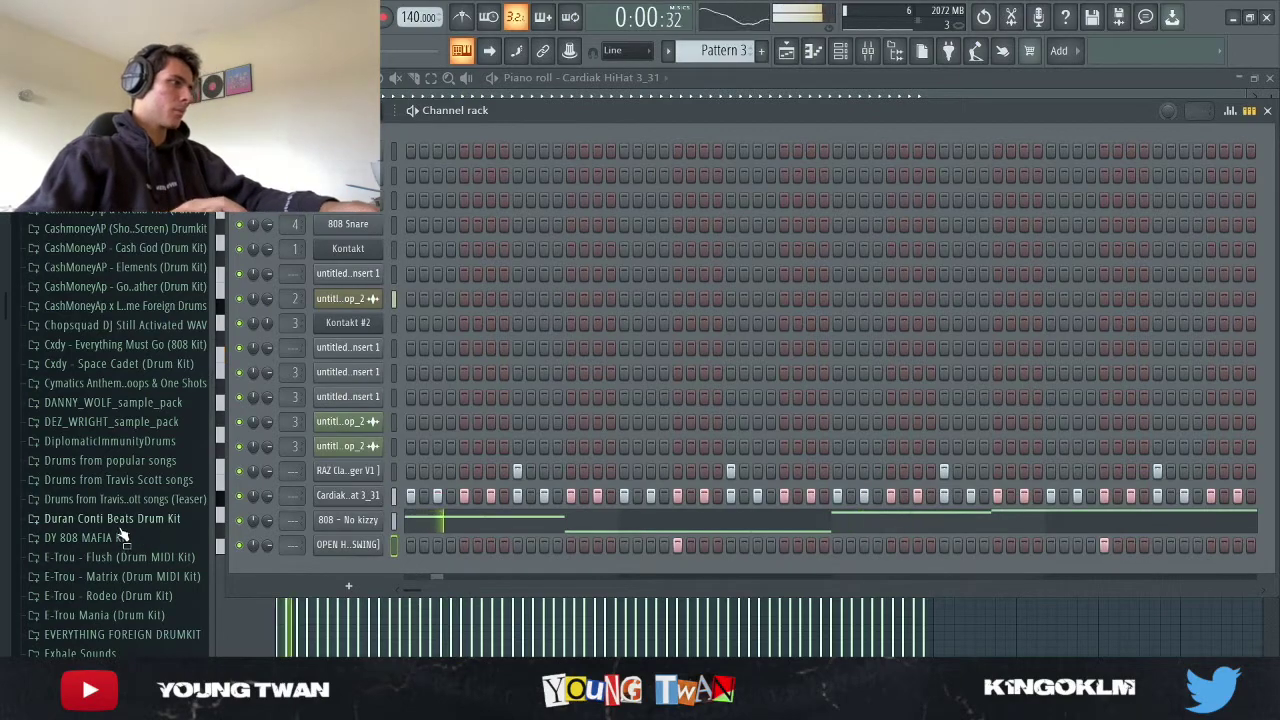
scroll(126, 531, "up", 5)
Step: Try splitting the Cardiak hi-hat's first note and a note just before bar 2 into fast rolls
key("F6")
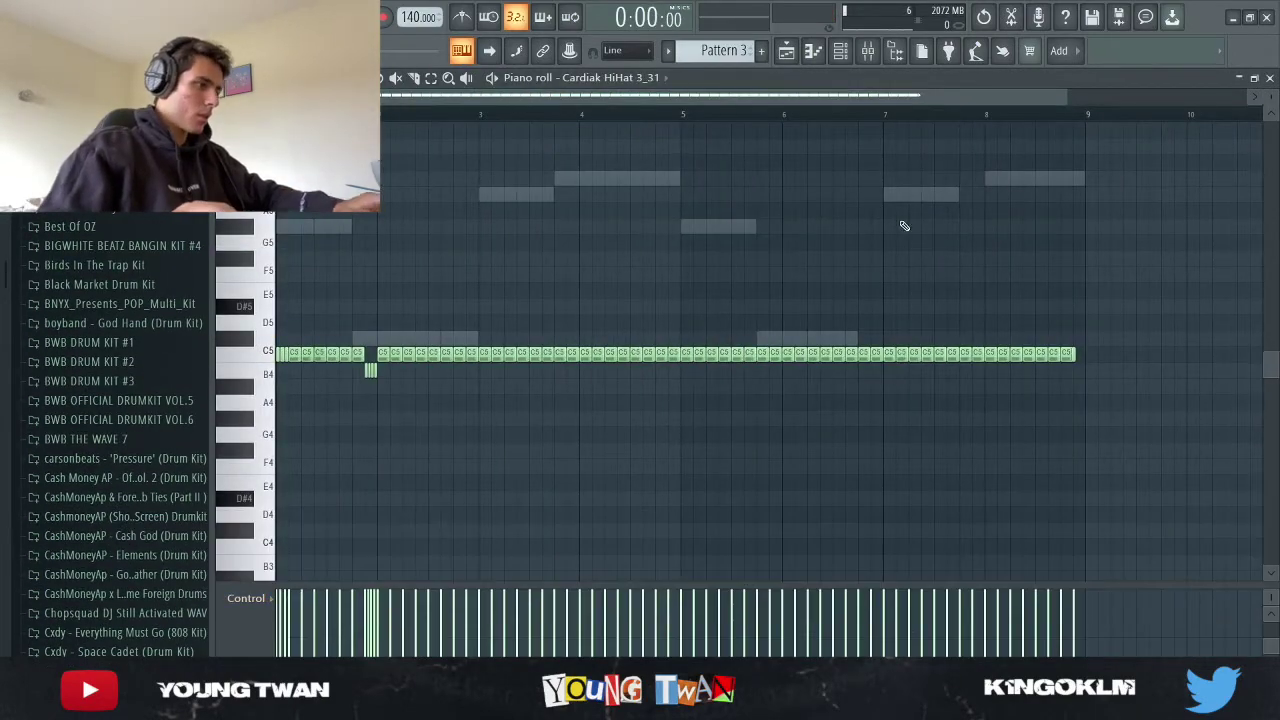
key("F6")
key("F6")
key("space")
key("space")
Step: Lower the velocity of all hi-hat notes in the piano roll
key("ctrl+a")
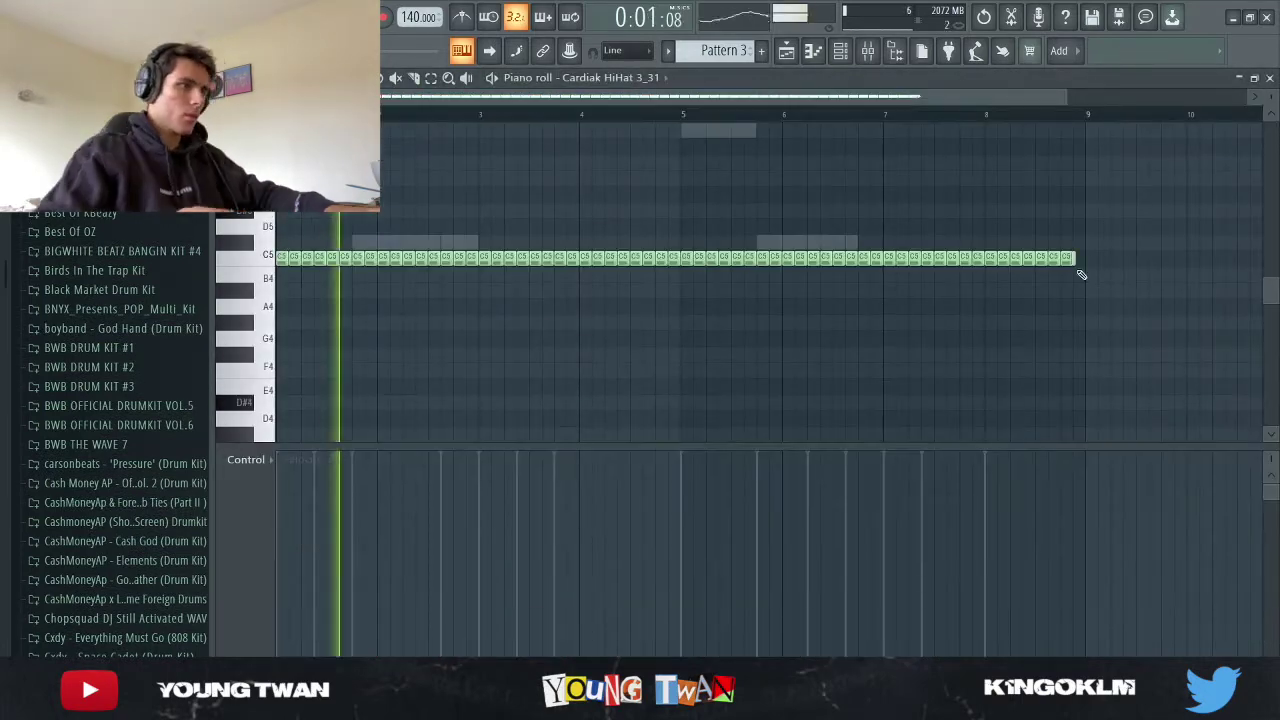
left_click_drag(1270, 300, 1272, 214)
scroll(514, 329, "down", 5)
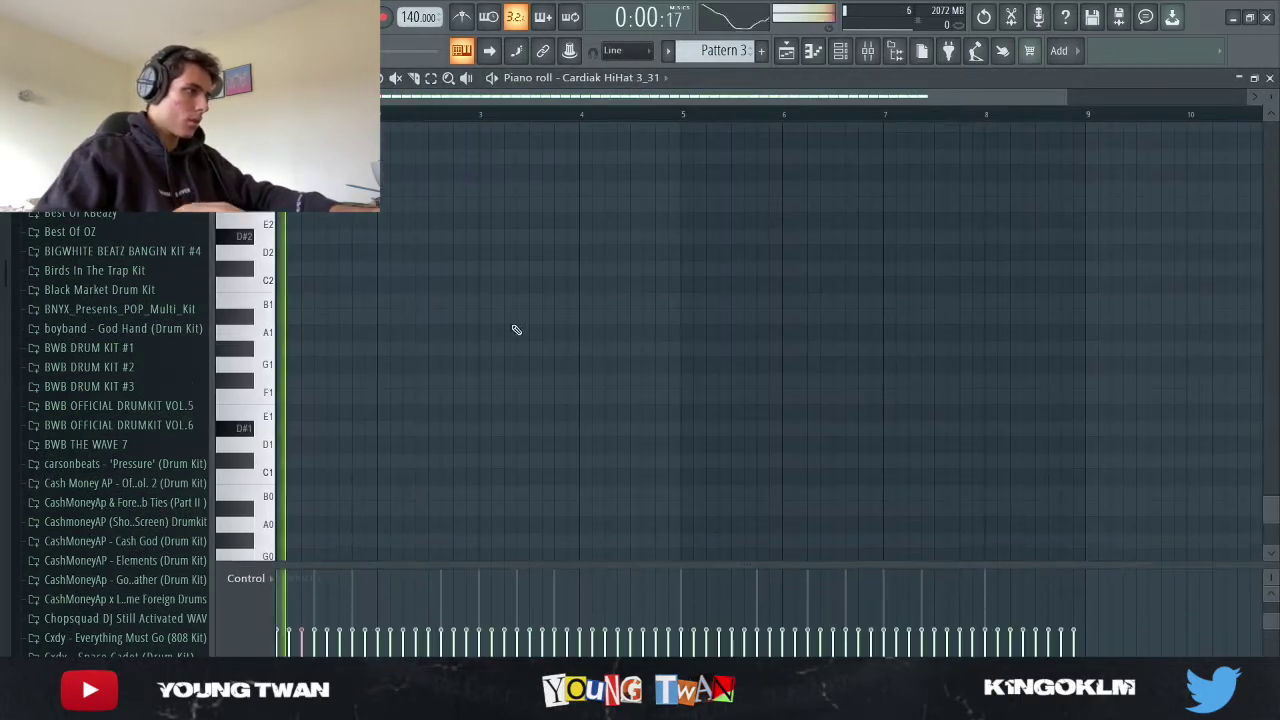
Step: Split selected hi-hat notes into fast C5 rolls and vary the note velocities across the eight bars, checking with playback
key("space")
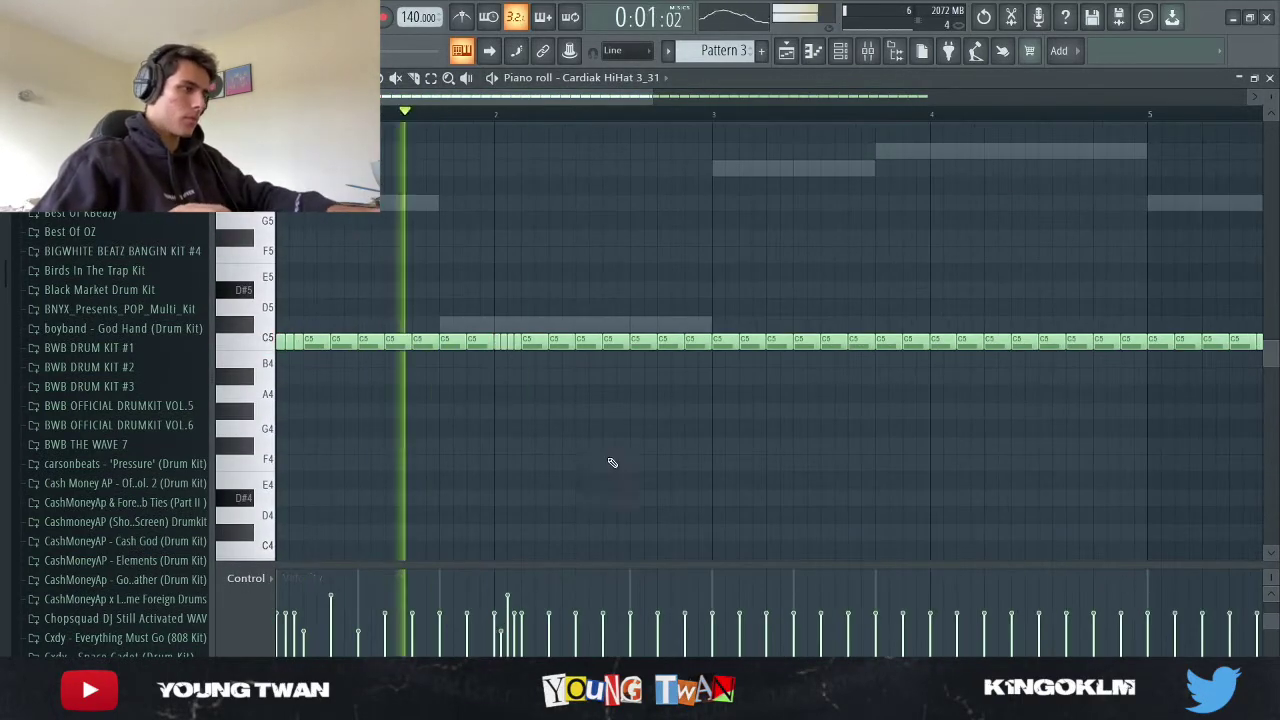
scroll(469, 470, "down", 3)
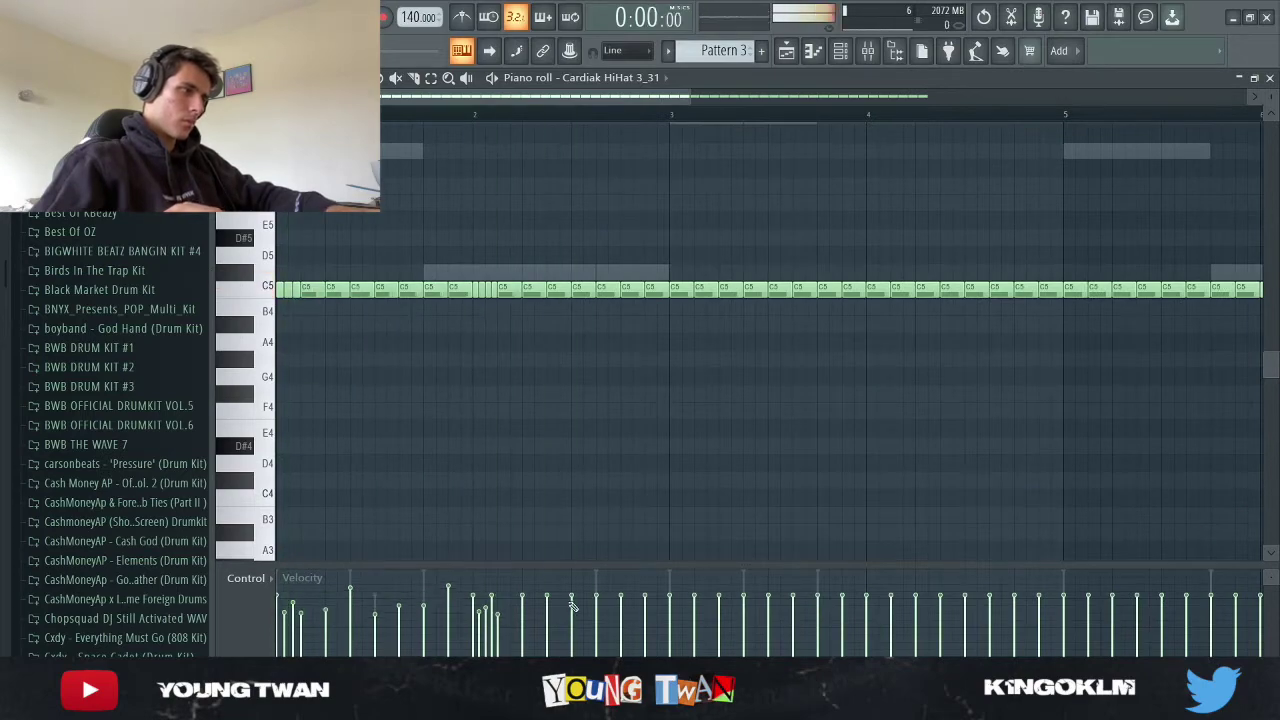
left_click_drag(763, 266, 986, 383)
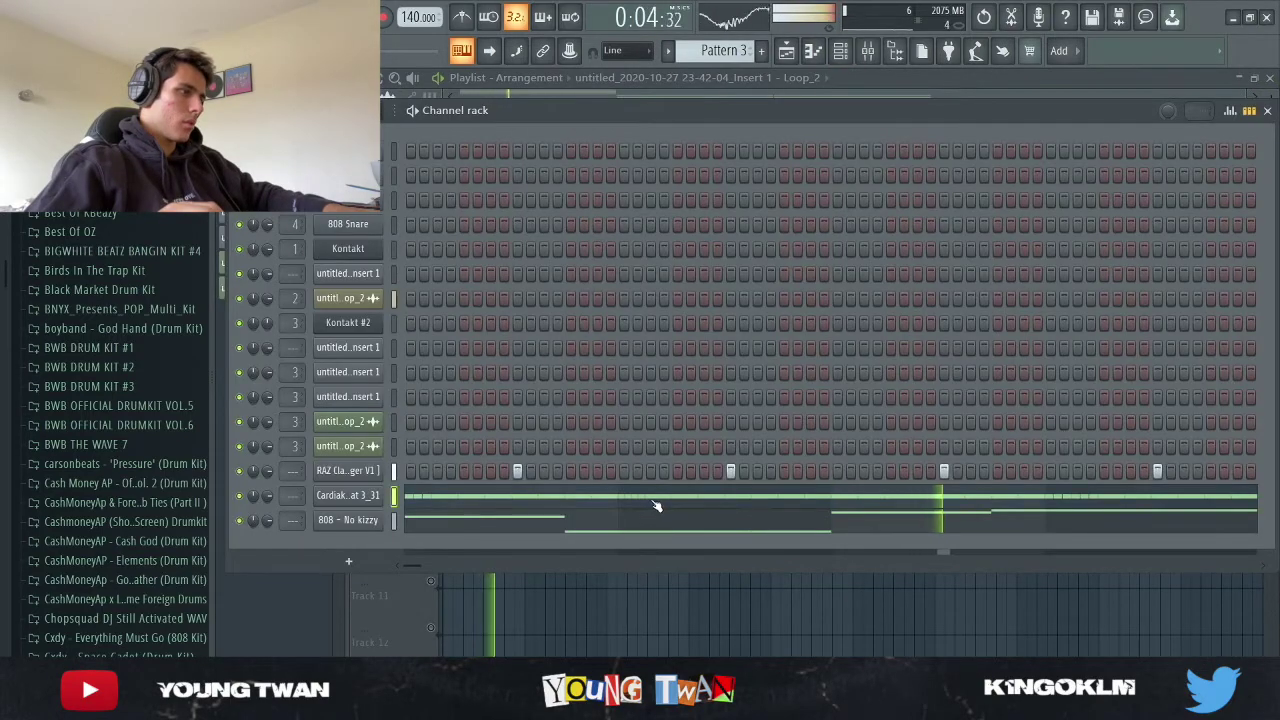
left_click(655, 507)
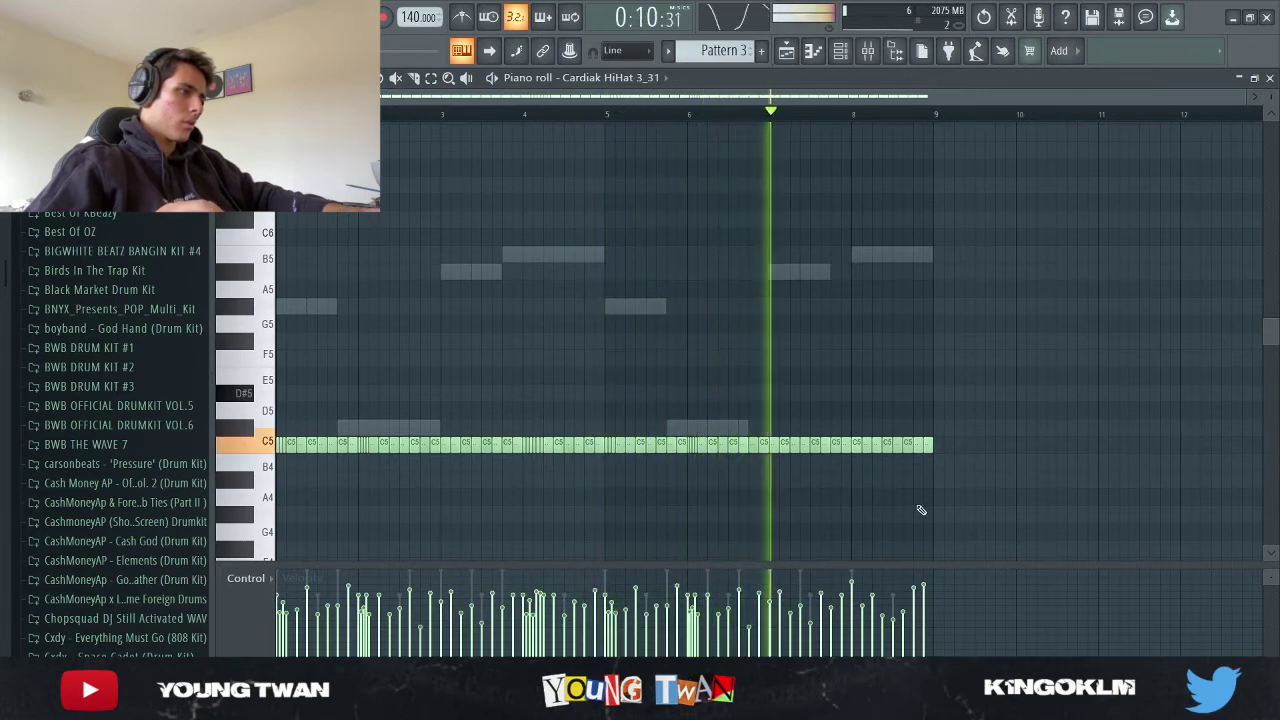
Step: Extend the 808's last A#5 run with a third hit into bar 8 and make the closing B5 three short hits
scroll(921, 510, "up", 5)
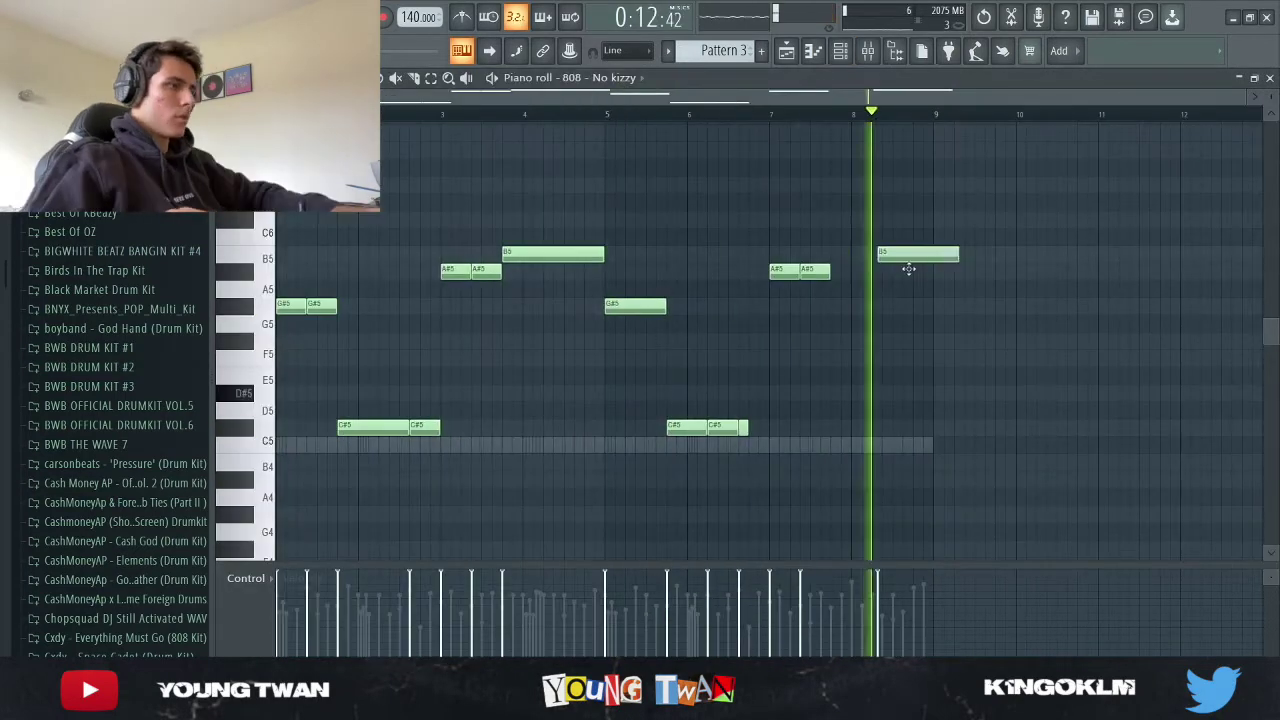
right_click(908, 268)
left_click(900, 253)
left_click(850, 269)
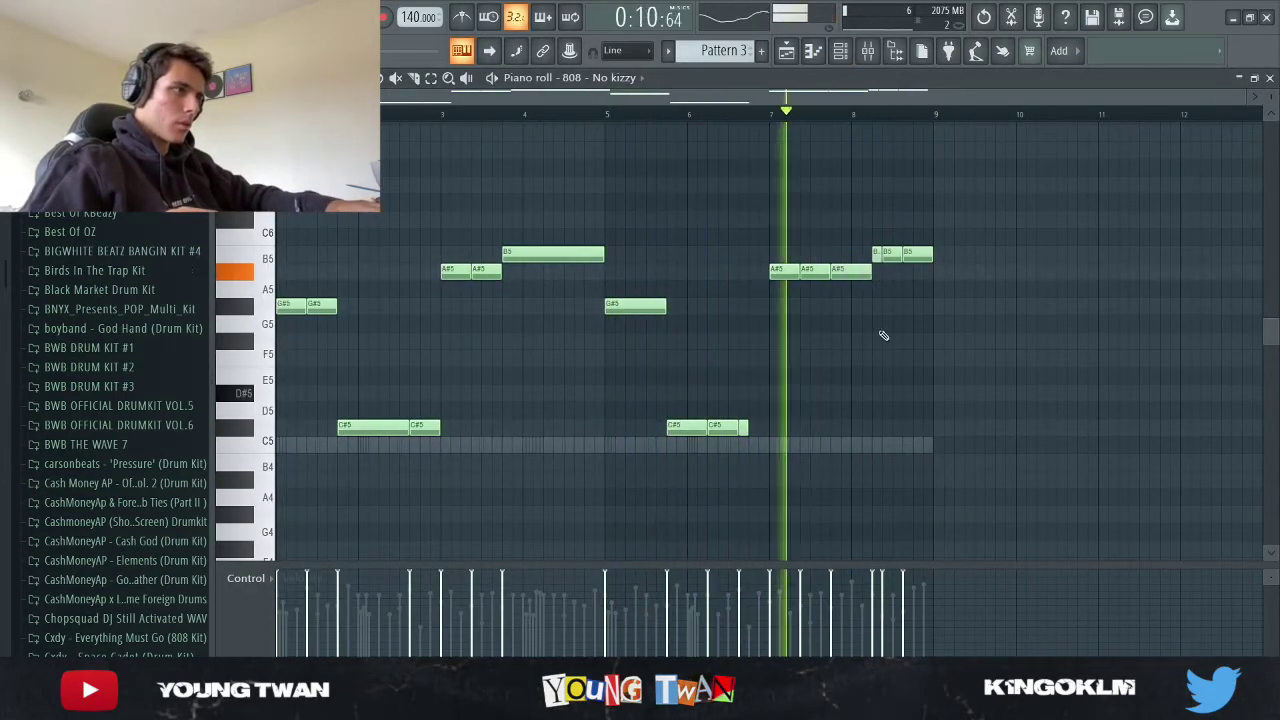
Step: Play back the revised 808 ending in bars 7 and 8
left_click(842, 58)
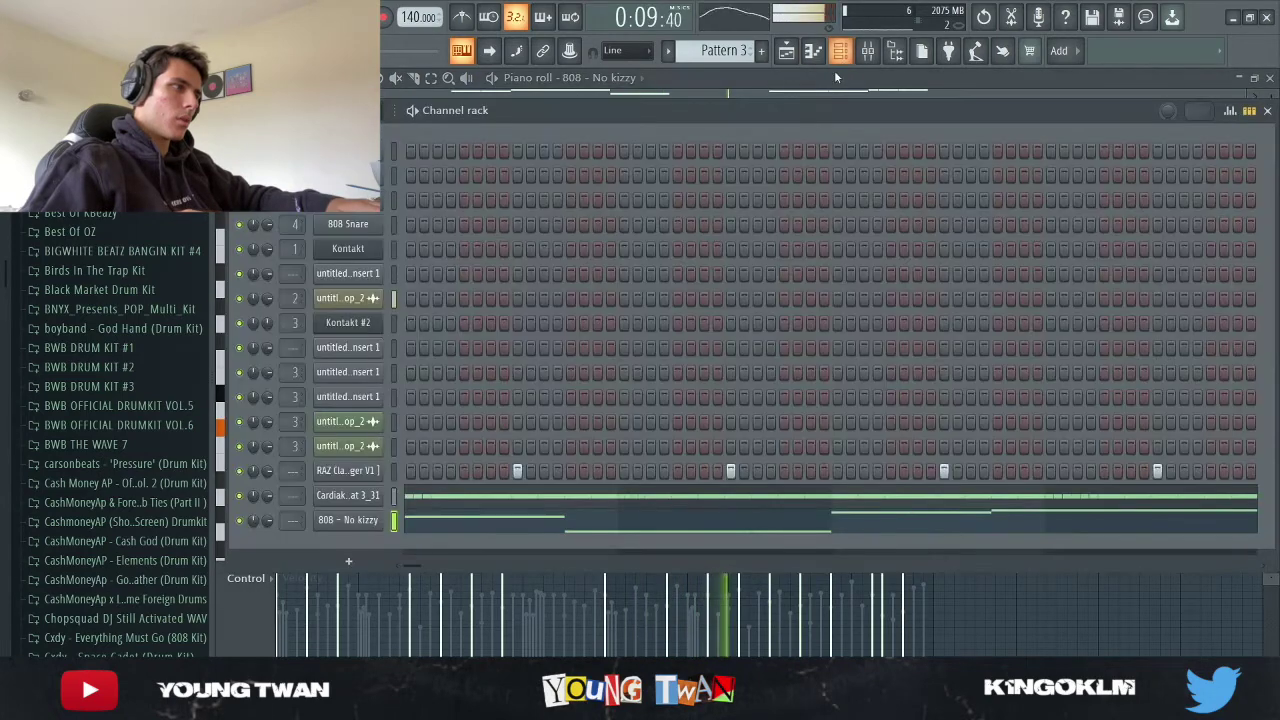
left_click(547, 533)
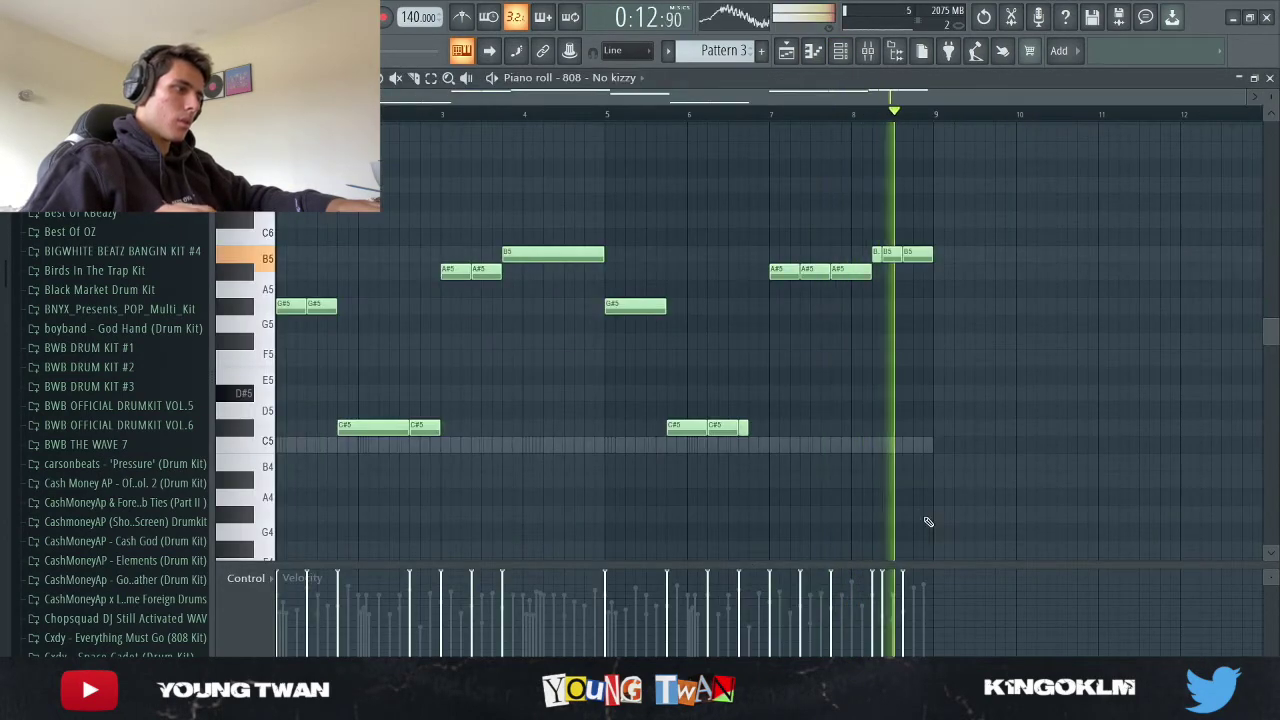
key("space")
Step: Audition the hi-hat's rolls and velocity variations in its piano roll along the eight bars
key("F5")
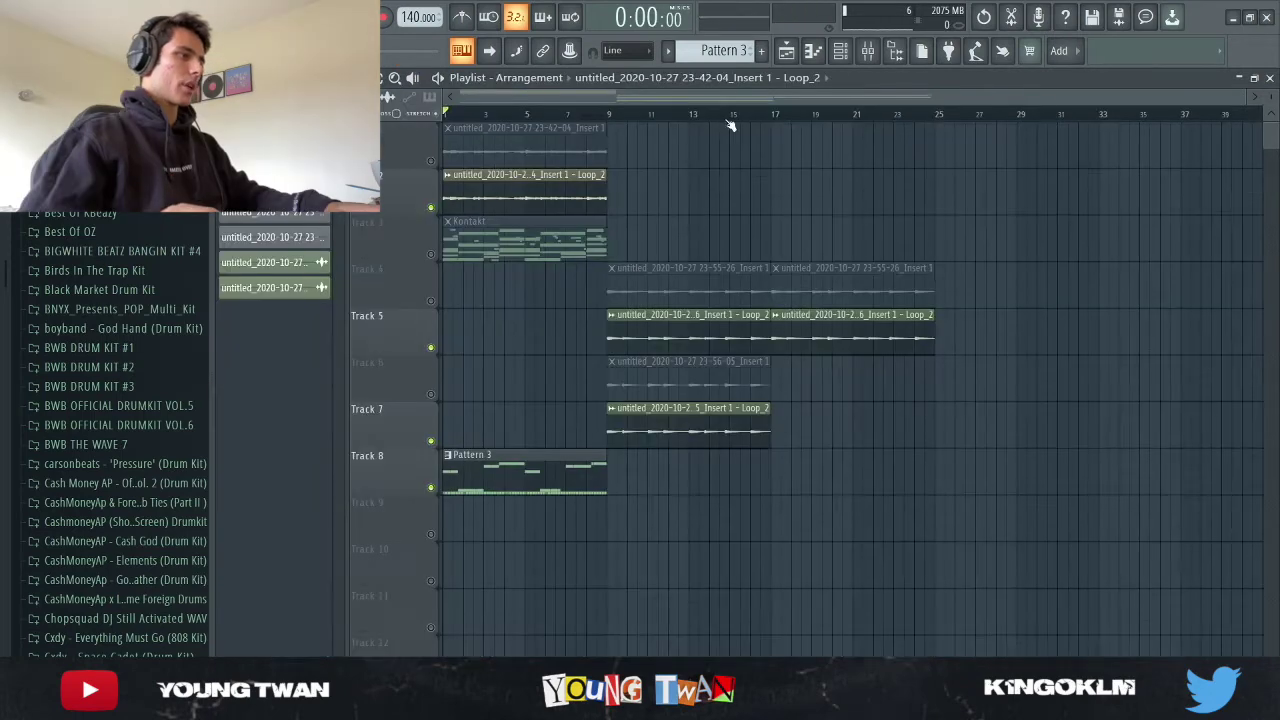
left_click(843, 51)
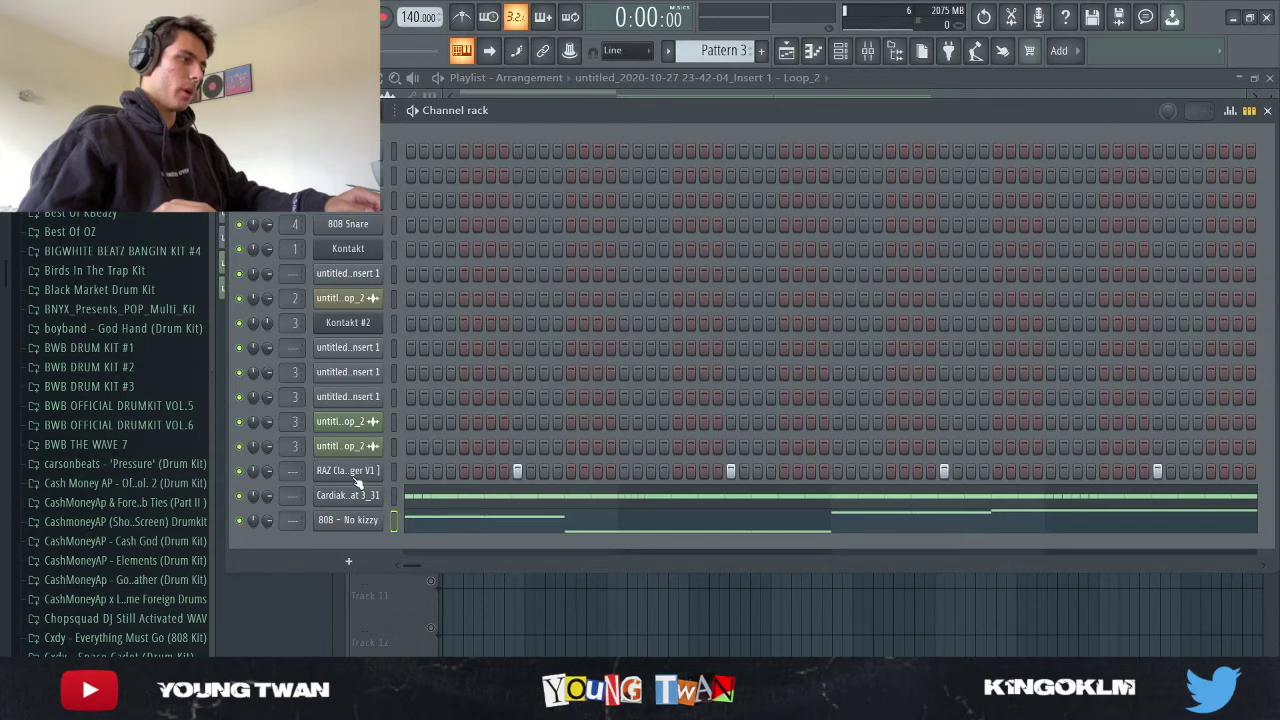
left_click(467, 500)
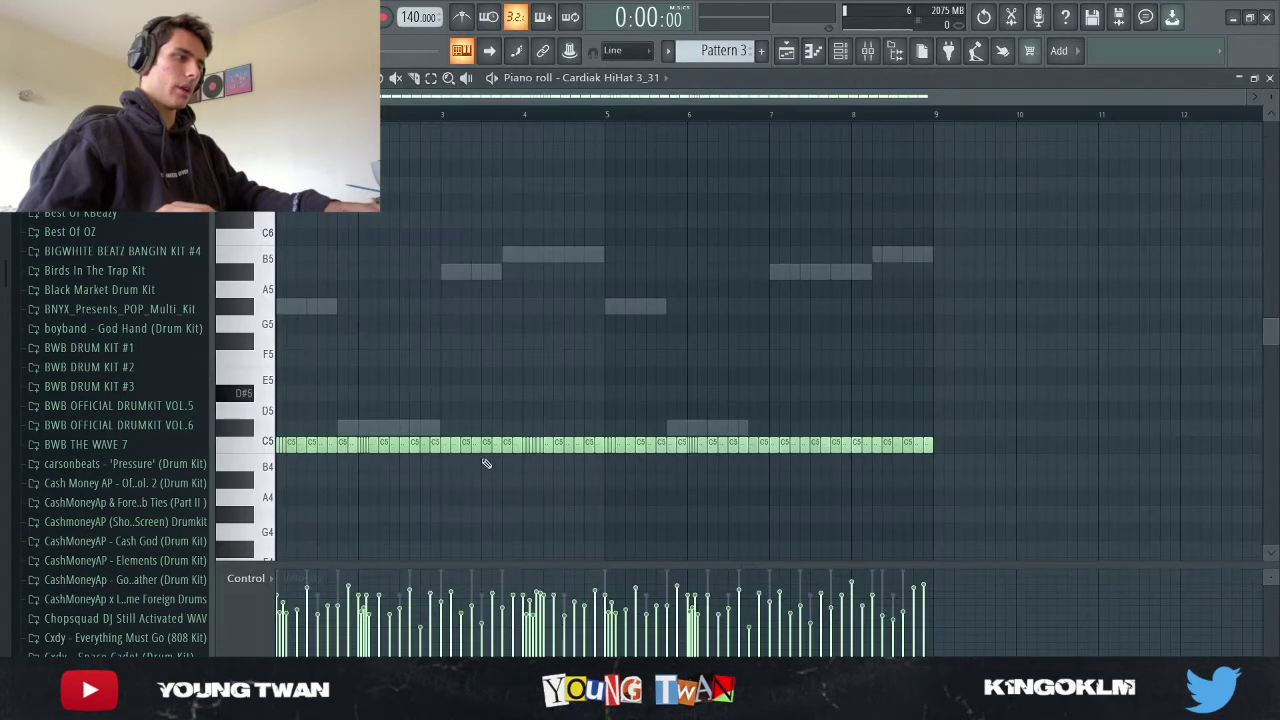
scroll(250, 460, "up", 2)
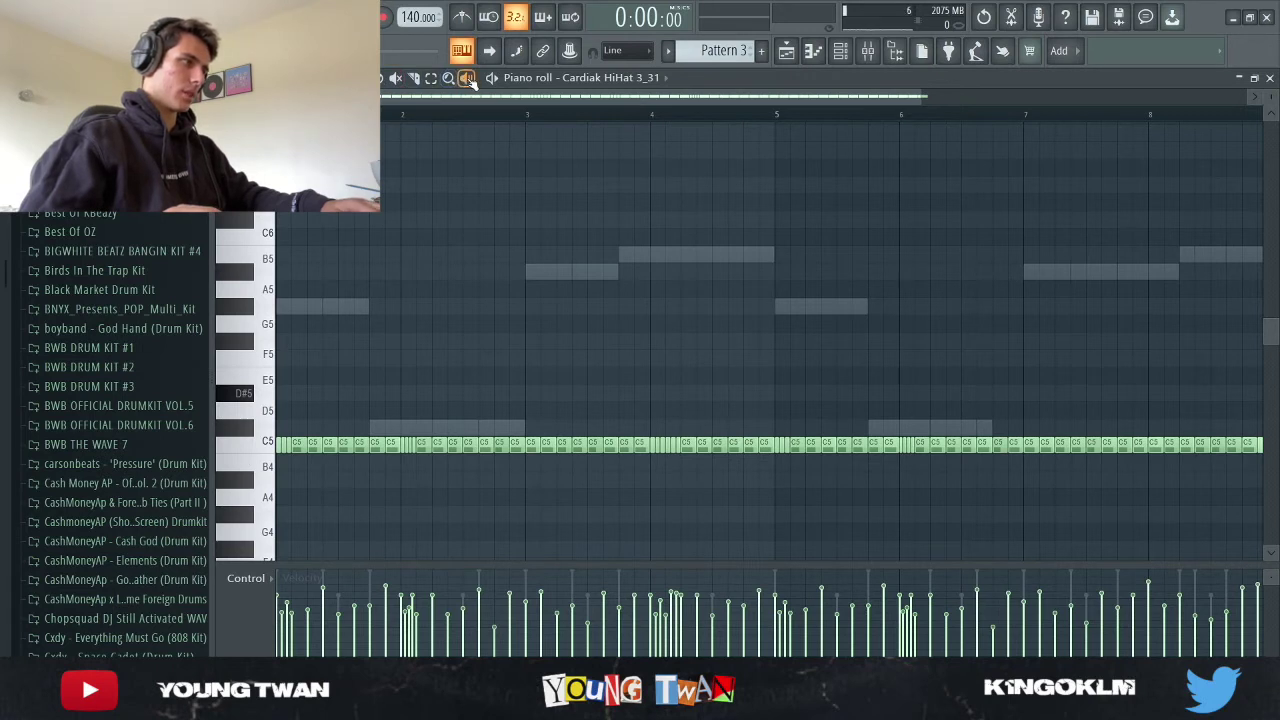
key("space")
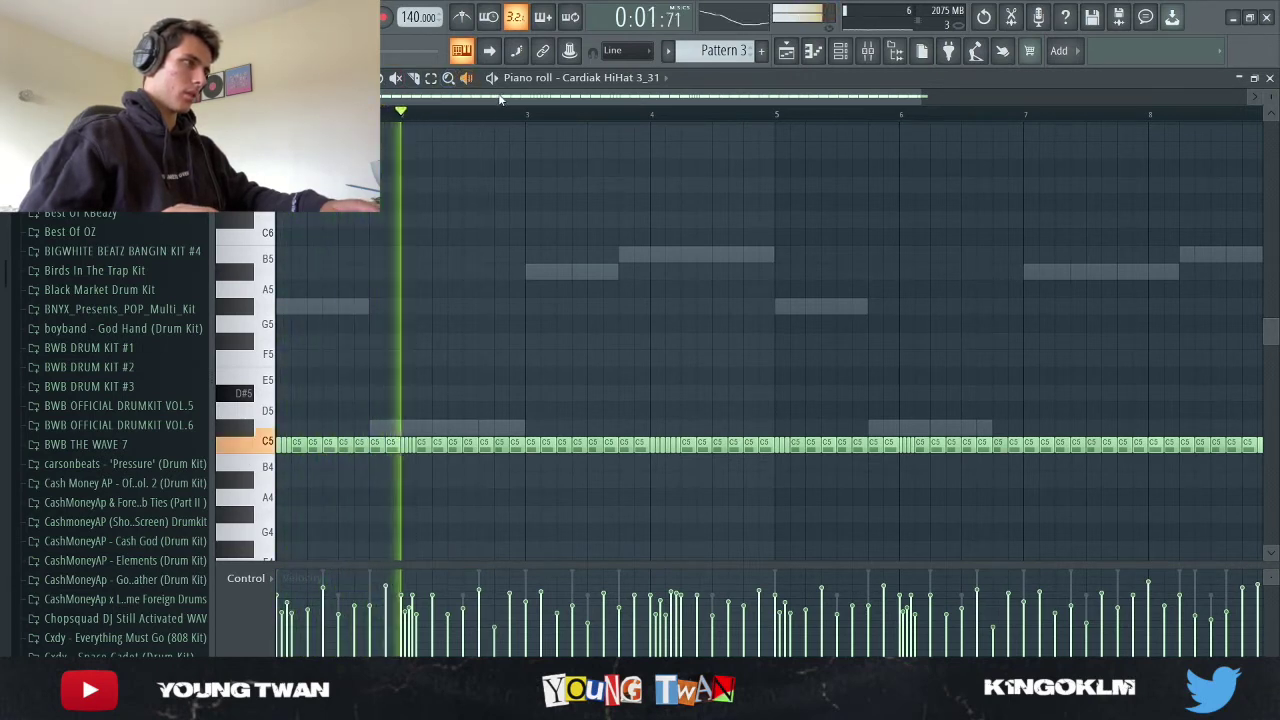
key("l")
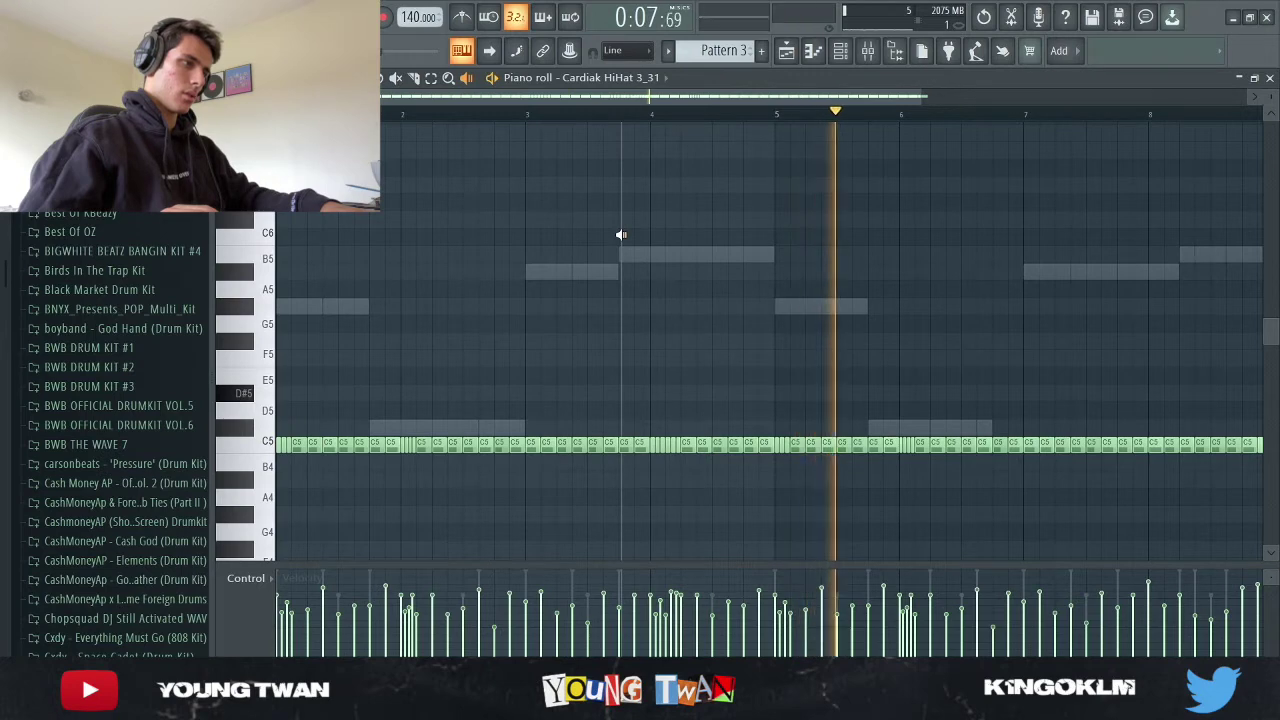
scroll(680, 289, "down", 4)
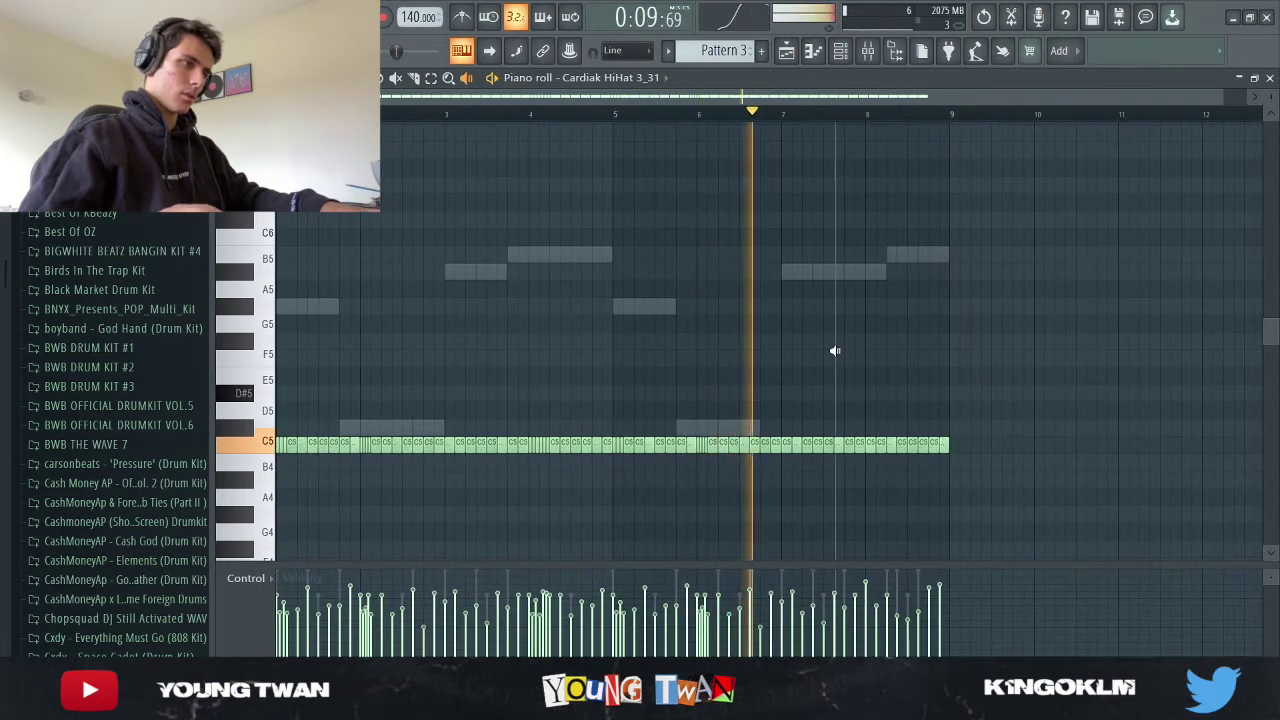
scroll(835, 351, "up", 5)
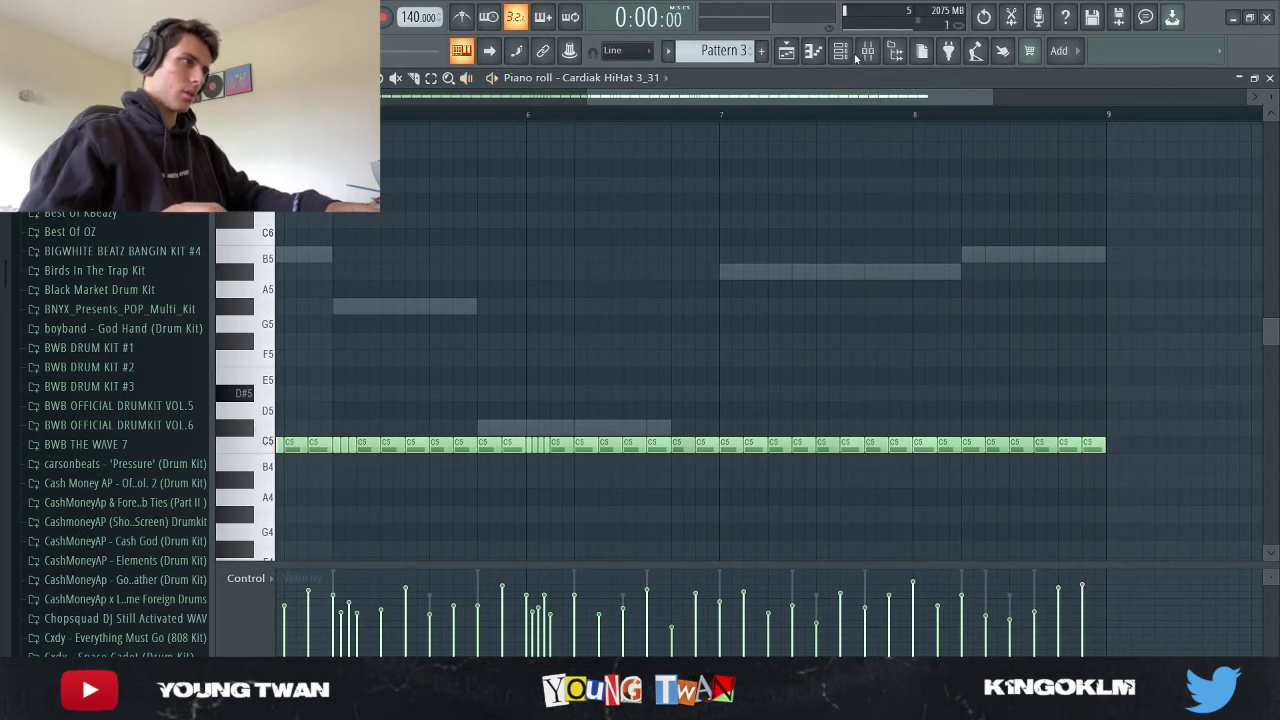
Step: Route the clap, hi-hat and 808 channels to mixer tracks 5, 6 and 7
left_click(786, 50)
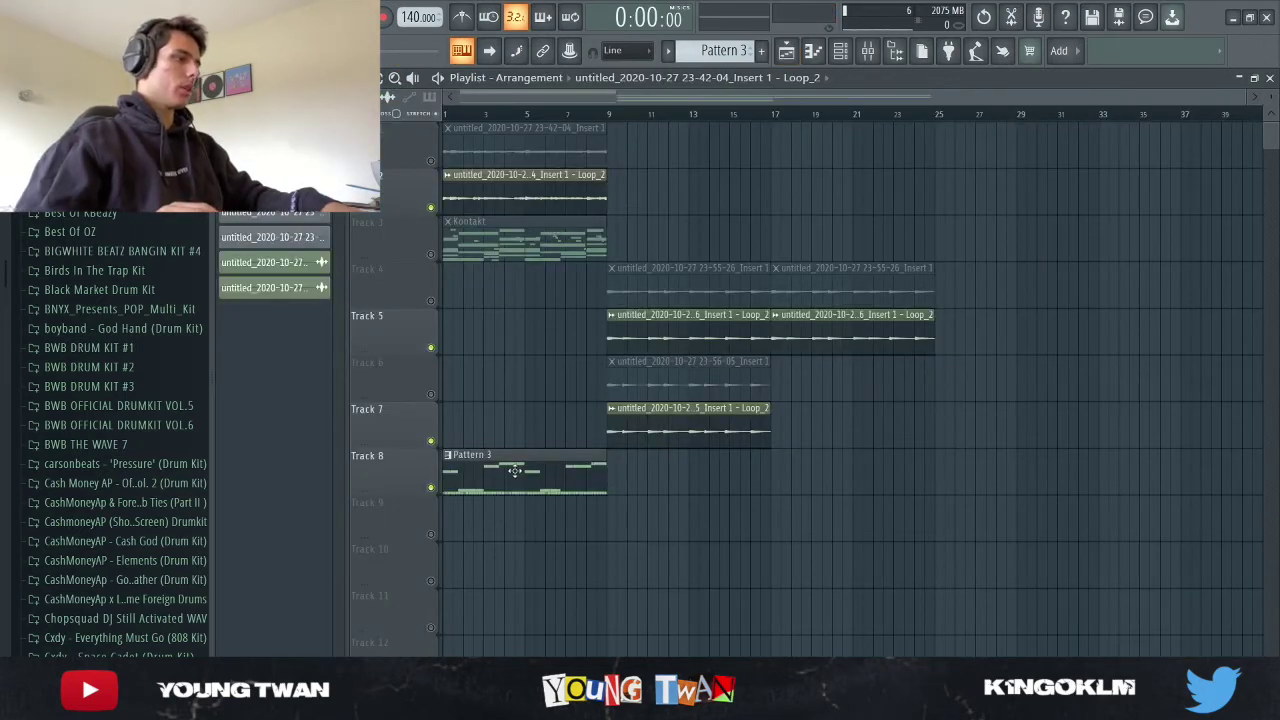
key("F6")
key("space")
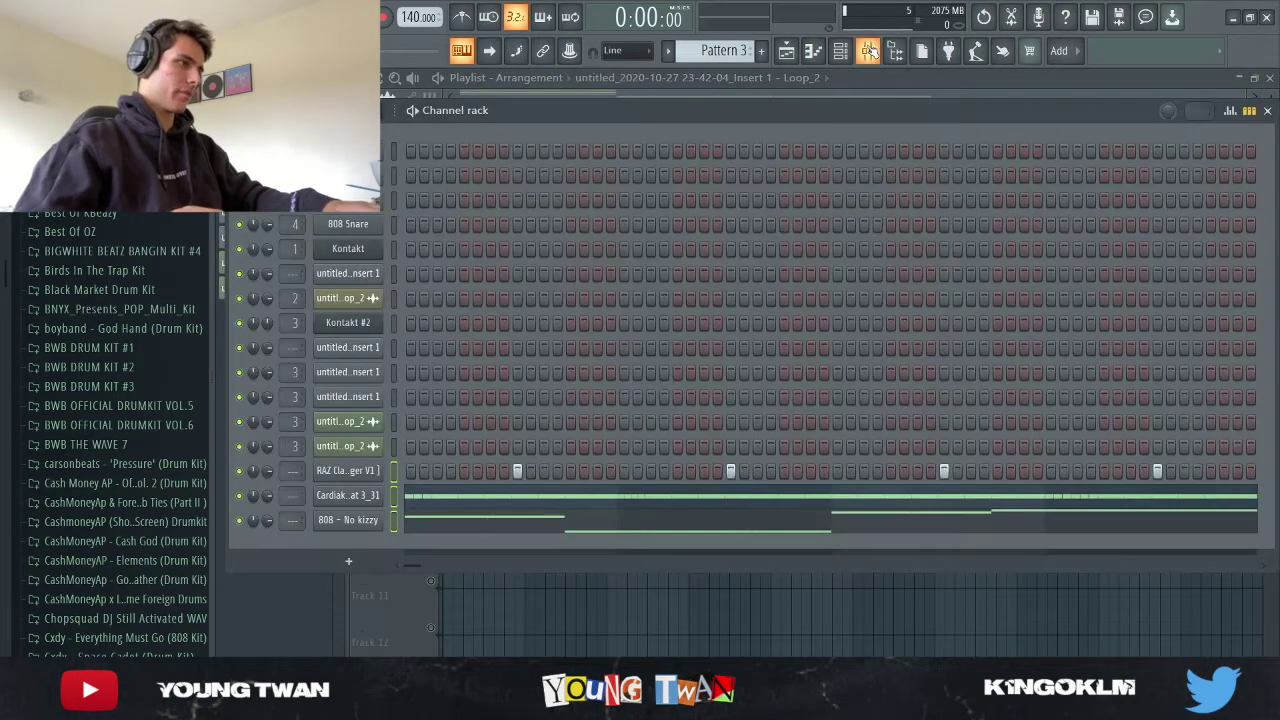
key("F9")
Step: Play back Pattern 3 and check the levels of the clap, hi-hat and 808 on mixer tracks 5, 6 and 7
key("space")
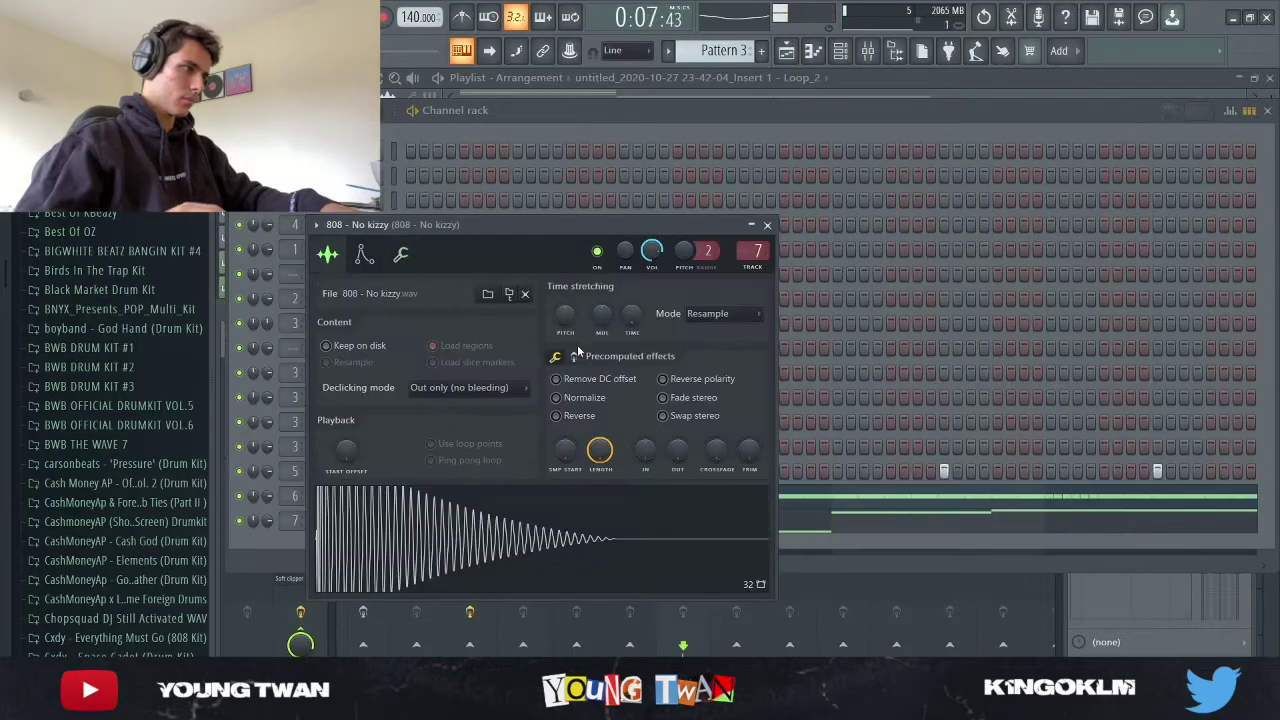
key("Escape")
key("F9")
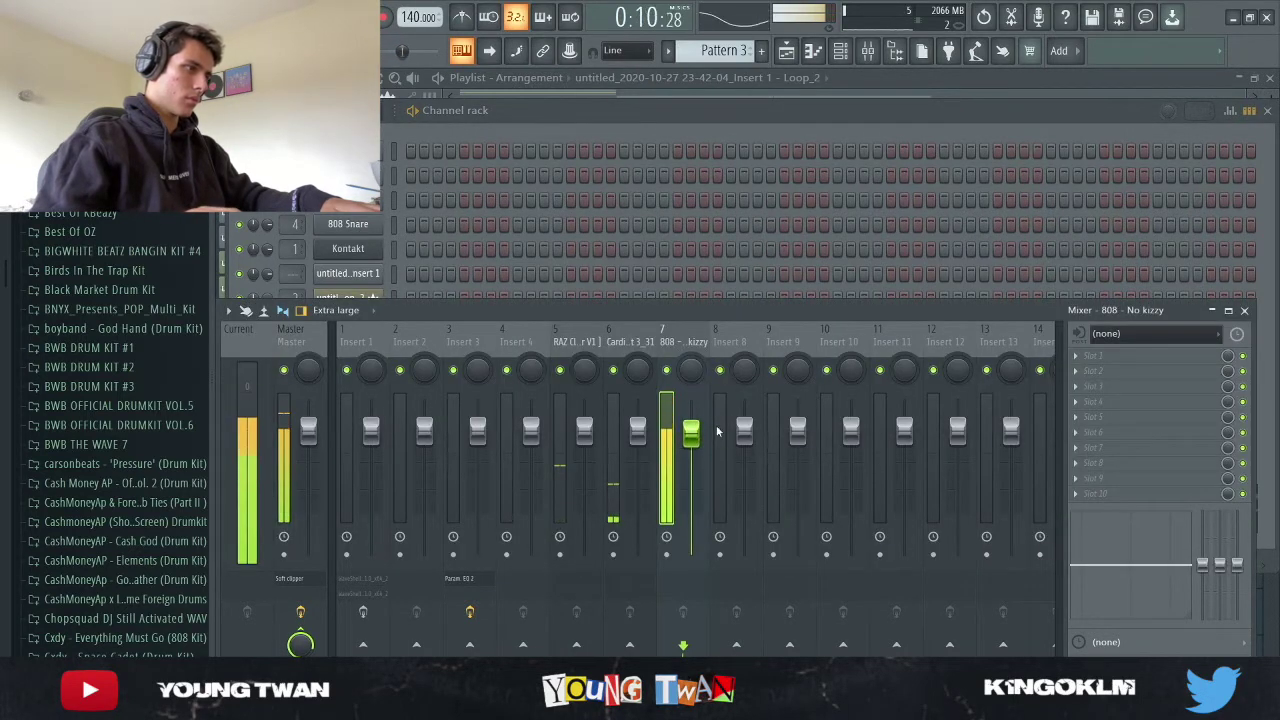
key("F6")
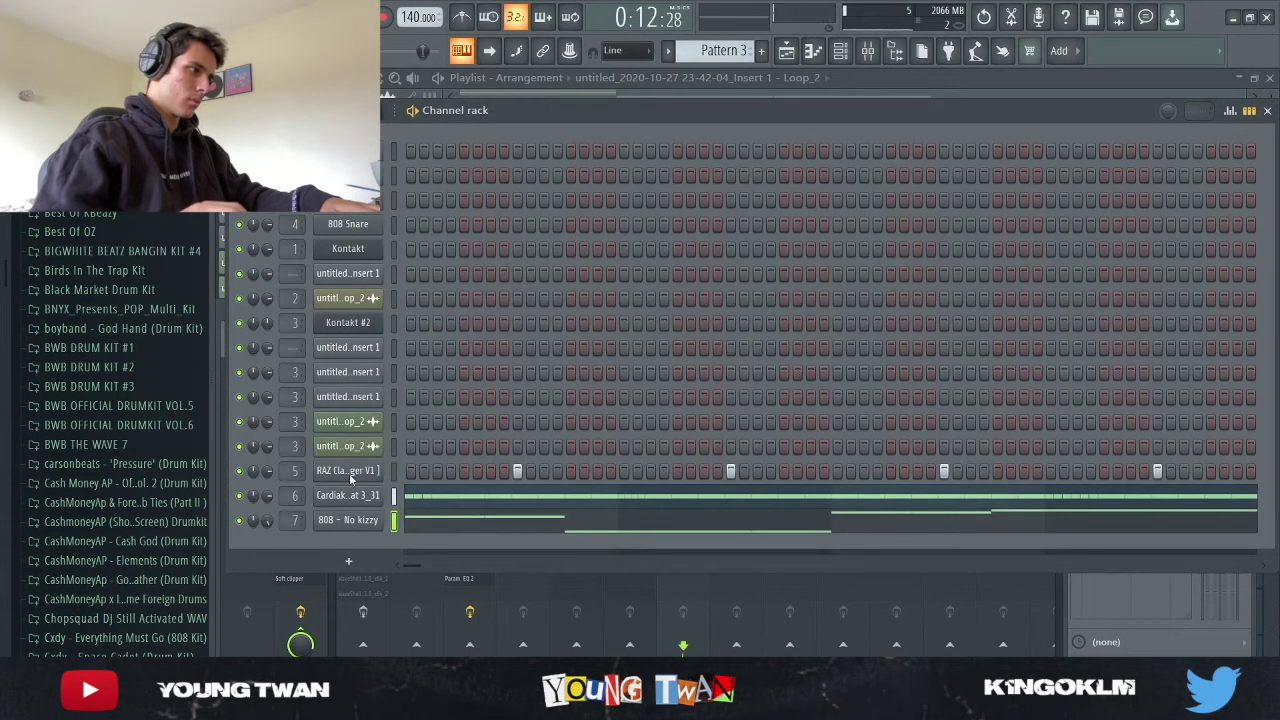
key("F9")
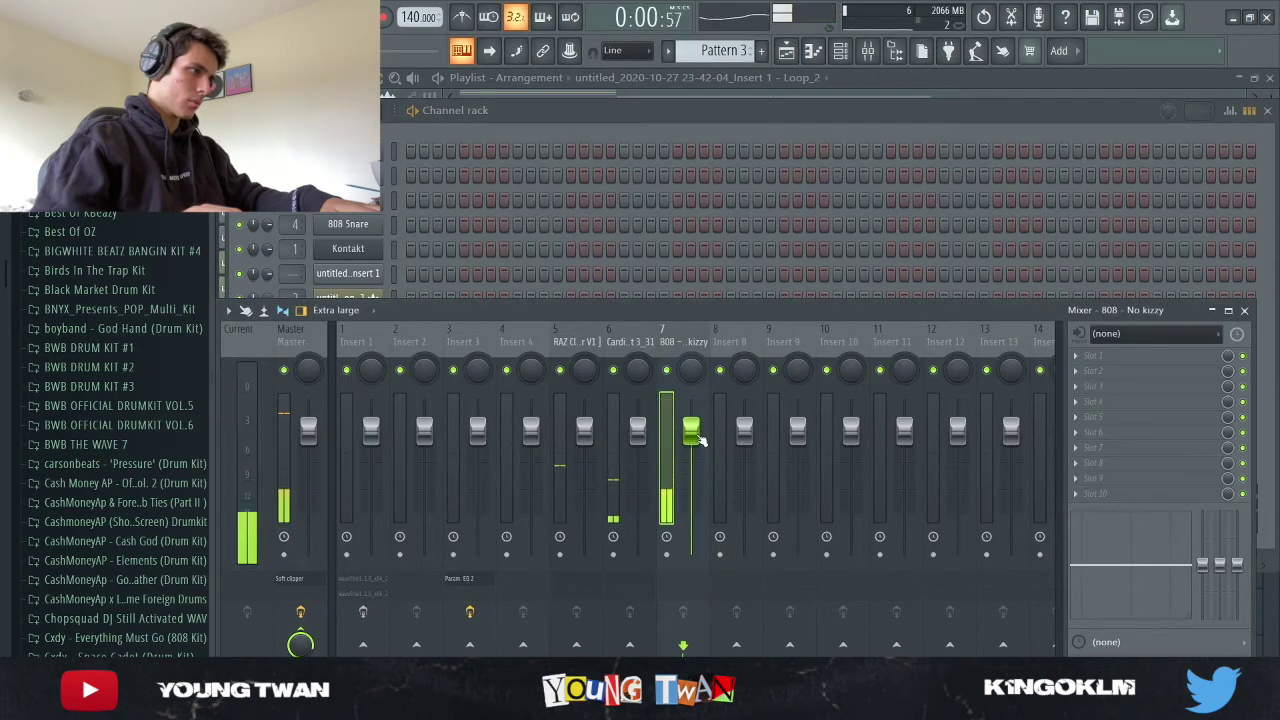
left_click(356, 341)
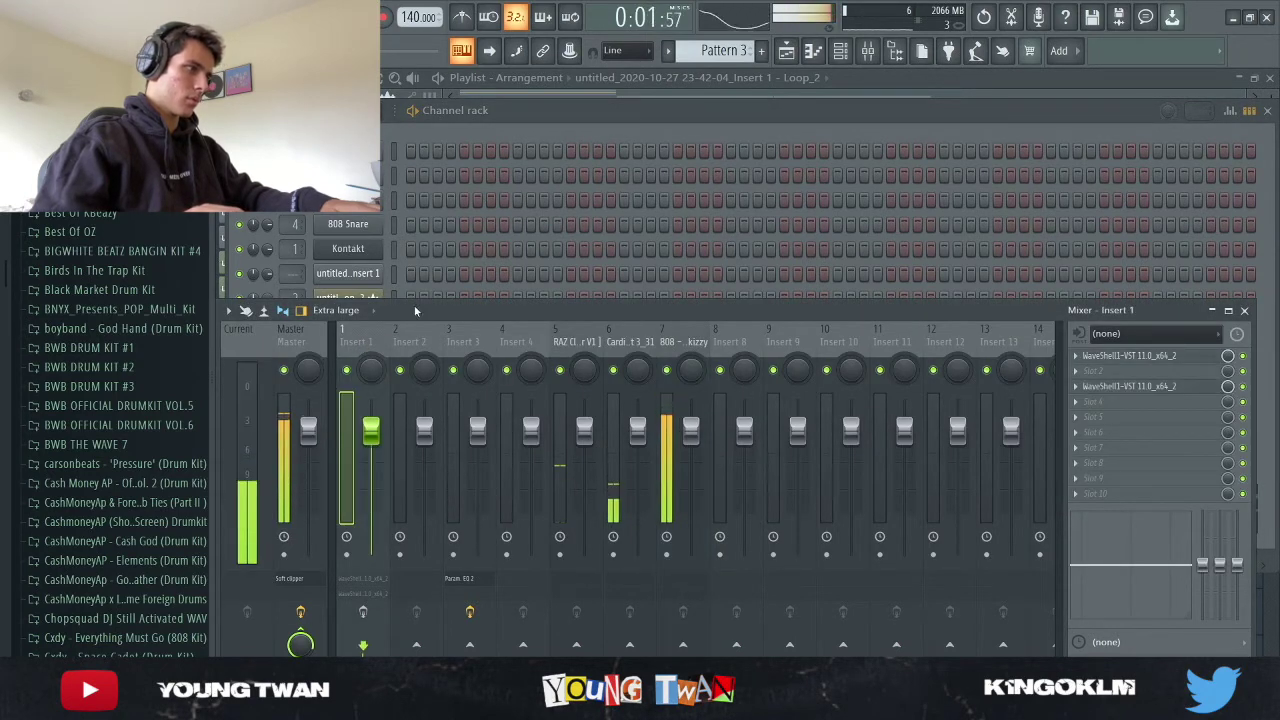
Step: Add the percussion loop Cxdy - Ordal (PL) from the Space Cadet drum kit to playlist Track 8 across bars 1 to 8
left_click(788, 58)
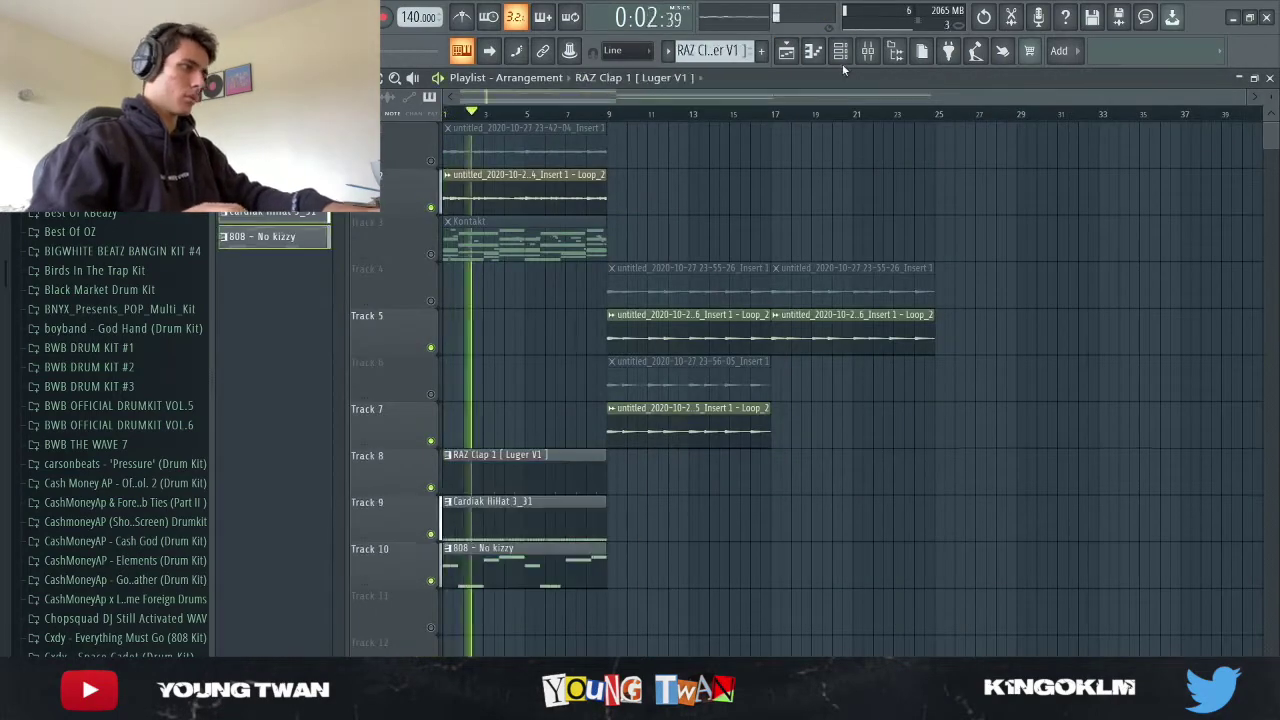
scroll(100, 480, "down", 10)
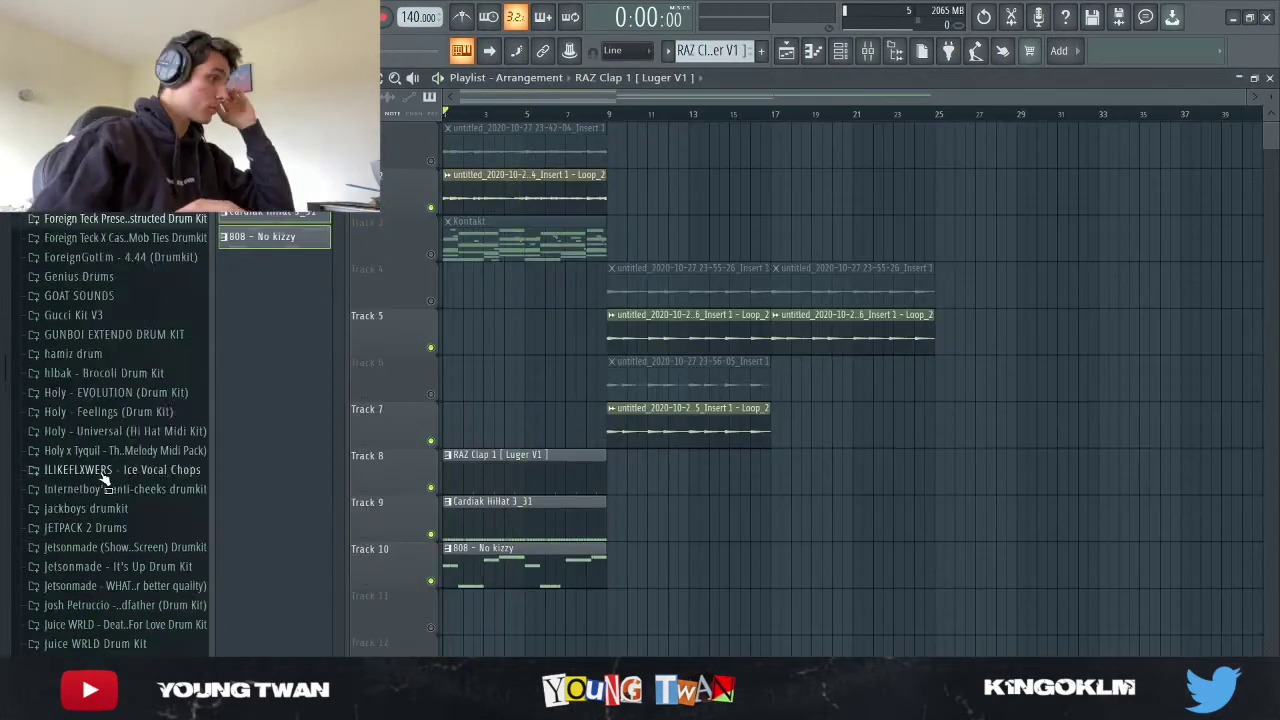
left_click(100, 425)
left_click_drag(100, 425, 520, 600)
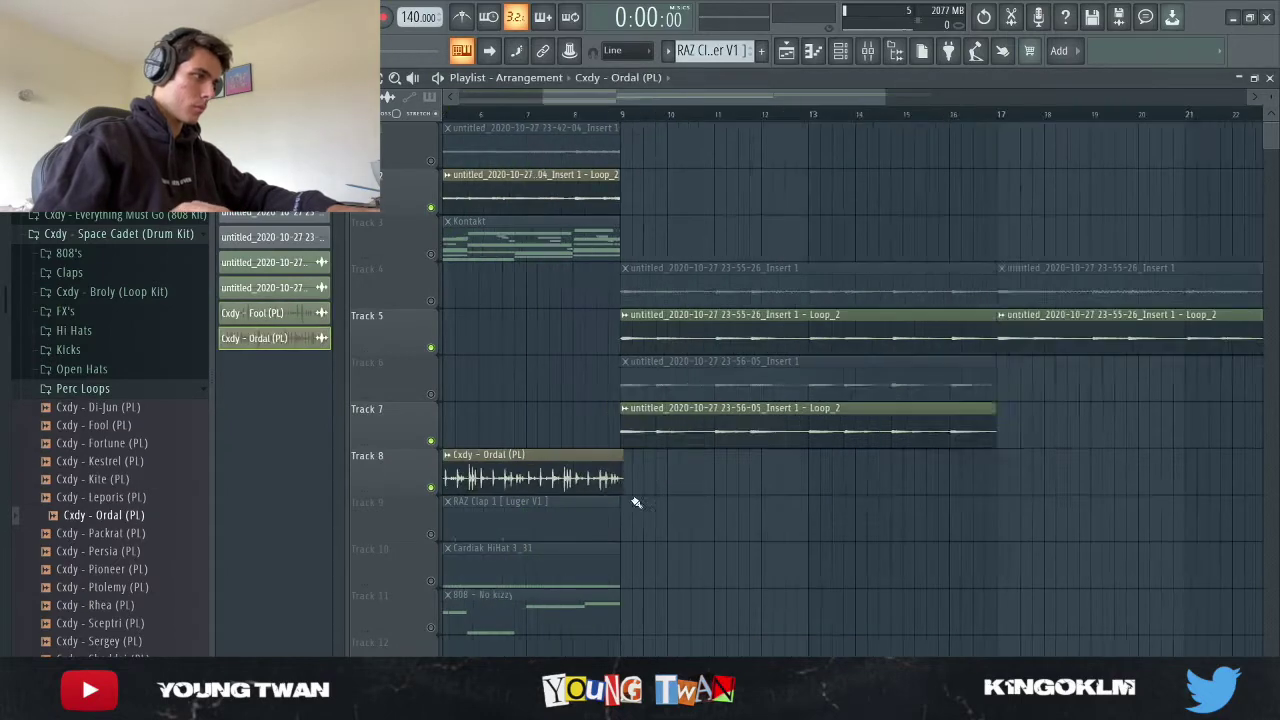
scroll(636, 502, "down", 3)
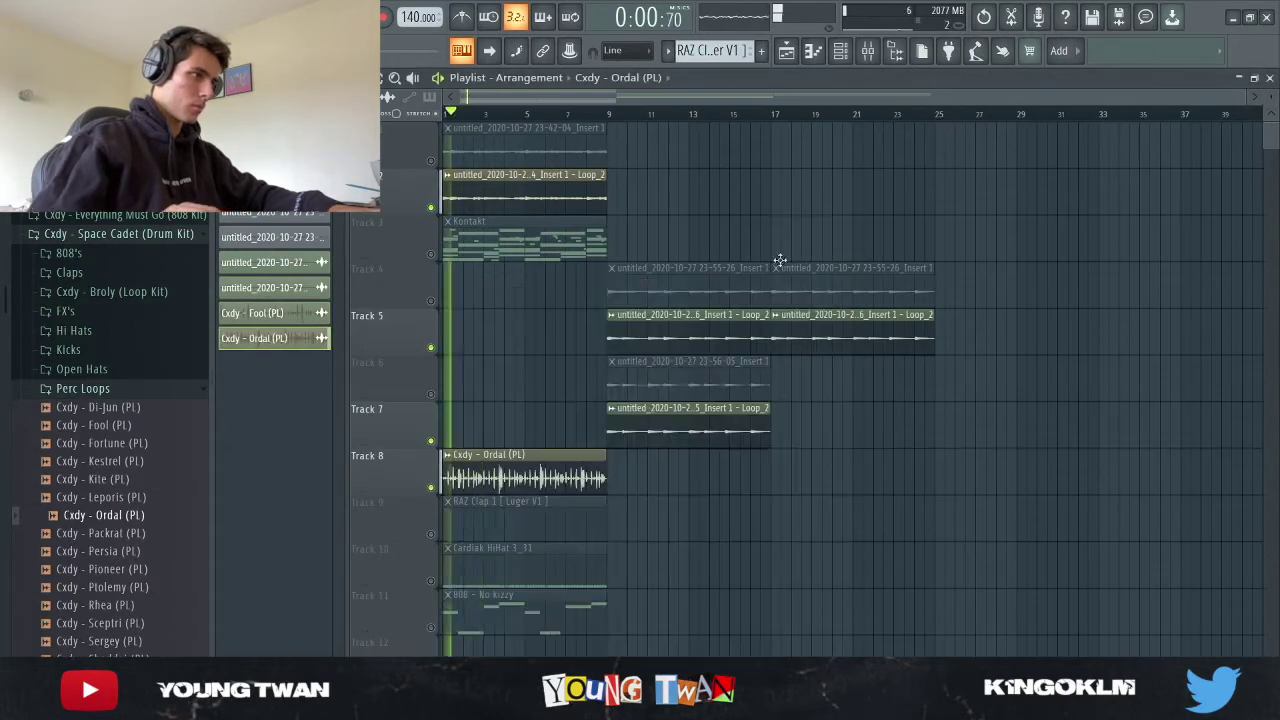
scroll(100, 400, "down", 10)
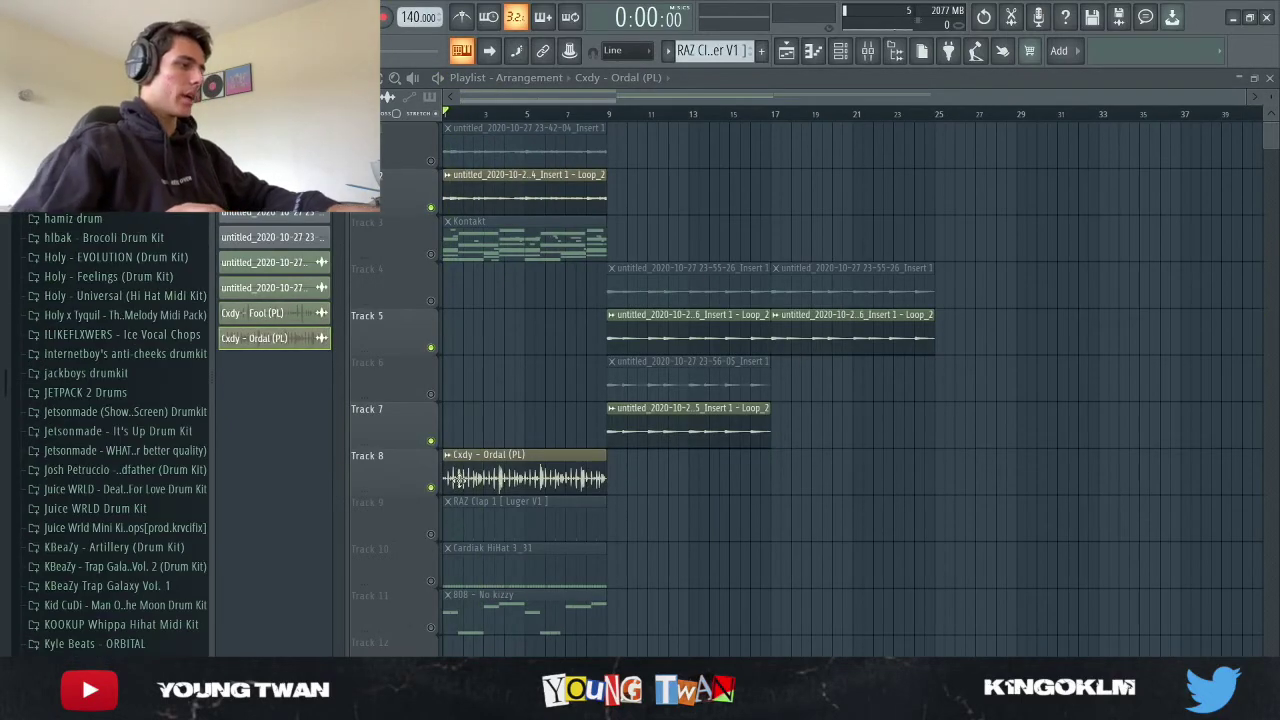
scroll(420, 507, "up", 2)
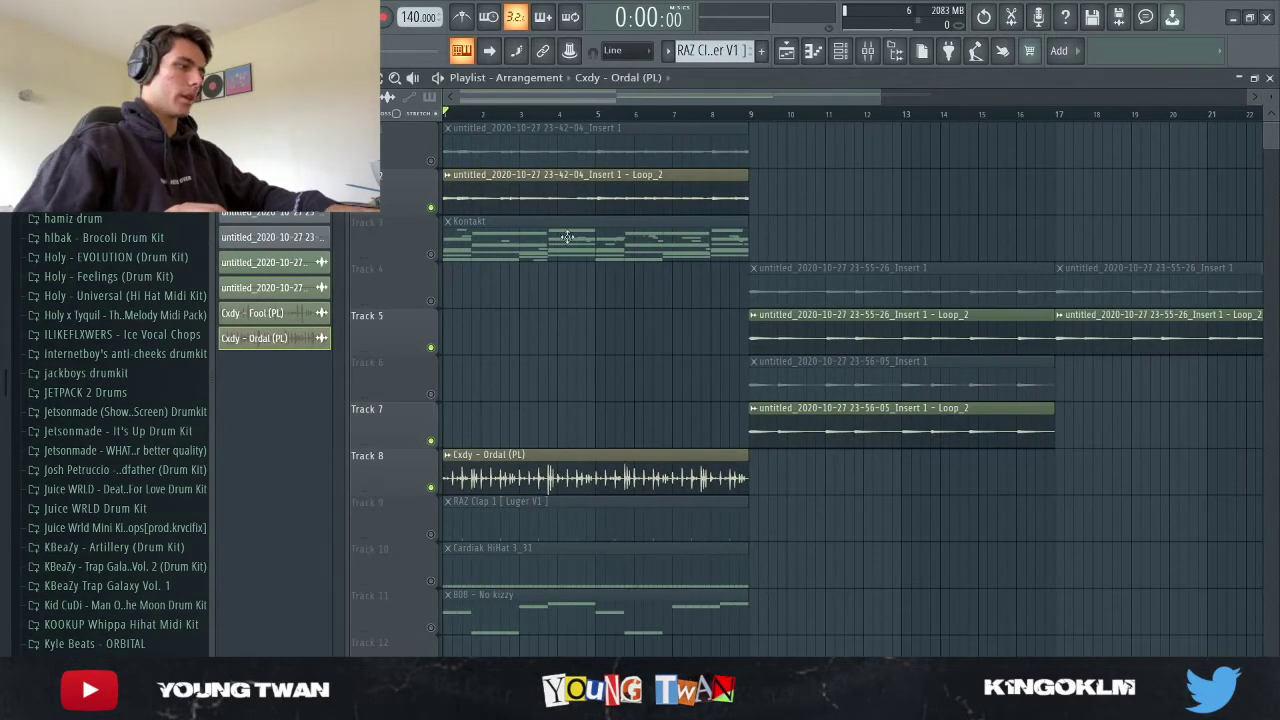
Step: Play back the Ordal percussion loop with the opening melody and inspect the loop's channel settings
key("space")
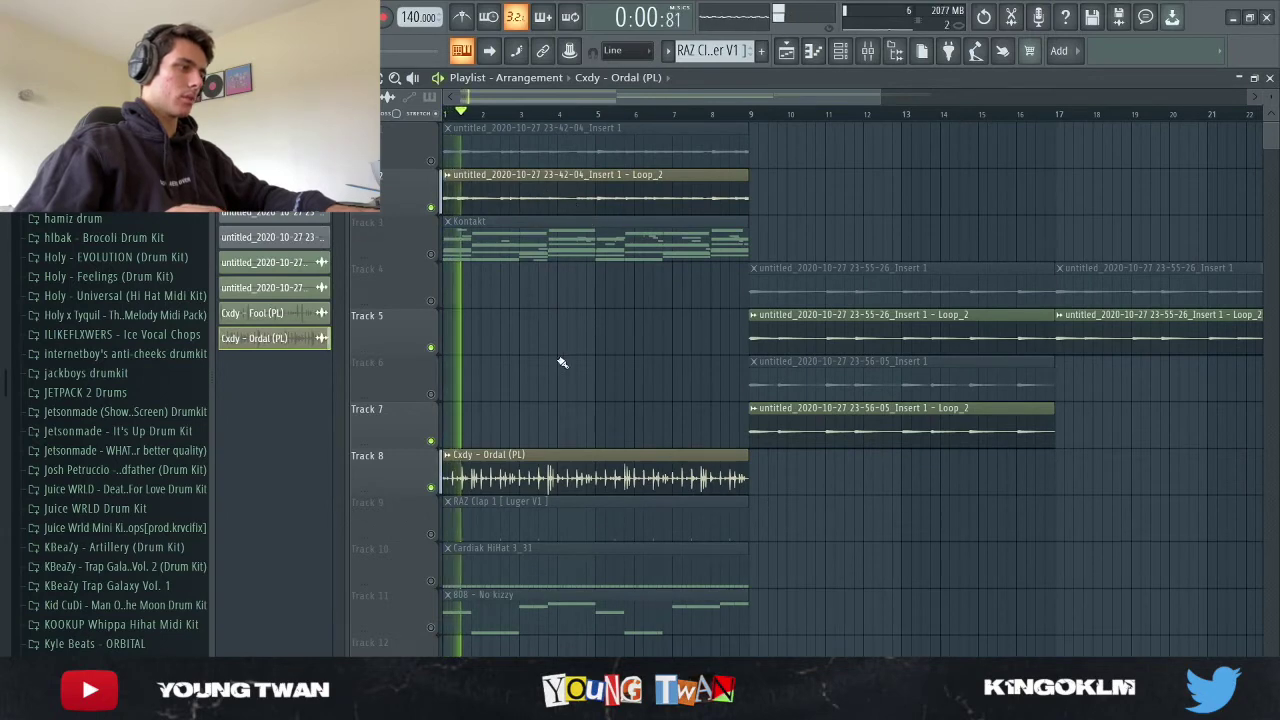
double_click(518, 474)
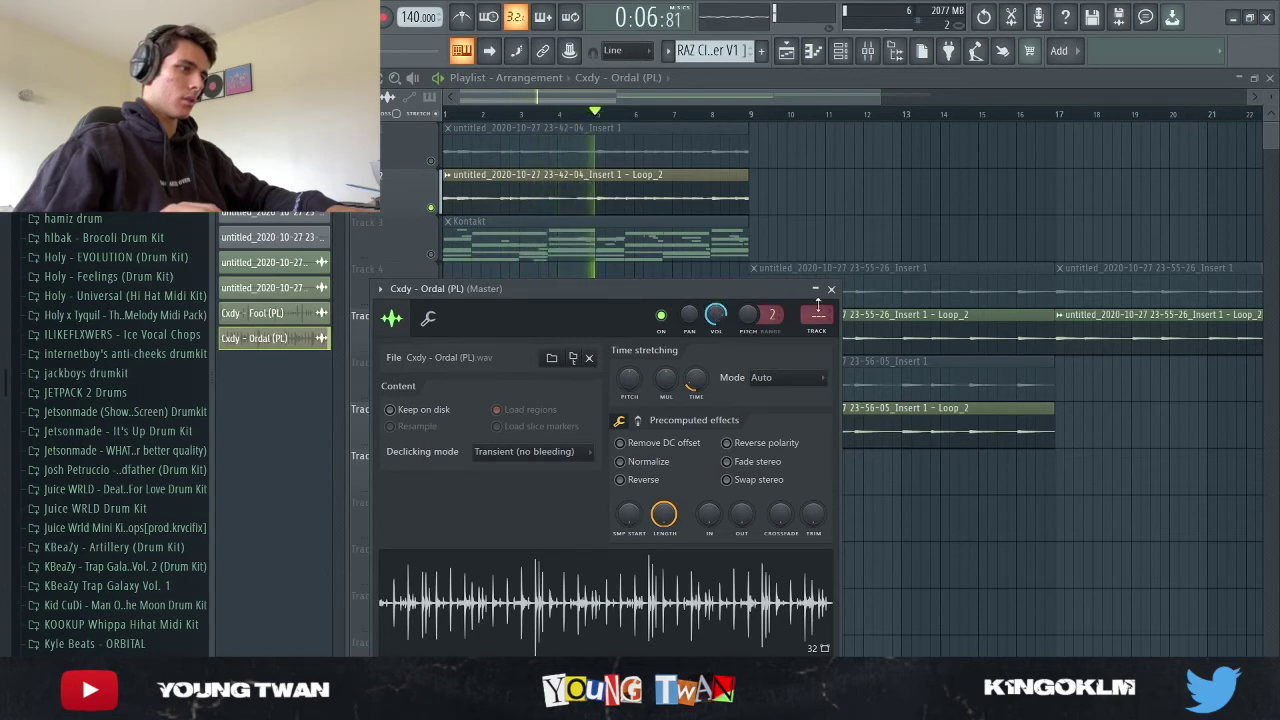
left_click(831, 289)
key("space")
key("F6")
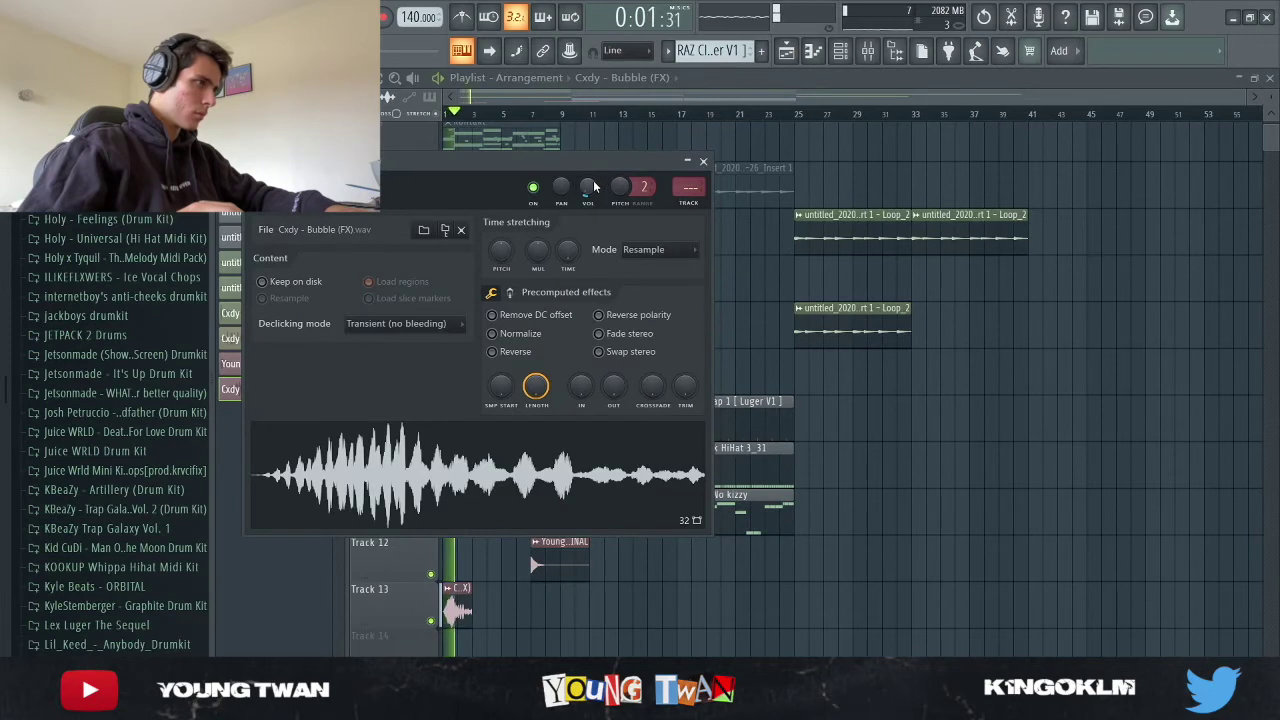
Step: Play back the intro into the first drum section, checking the Bubble FX on Track 13 and the producer tag's settings on Track 12
left_click(704, 163)
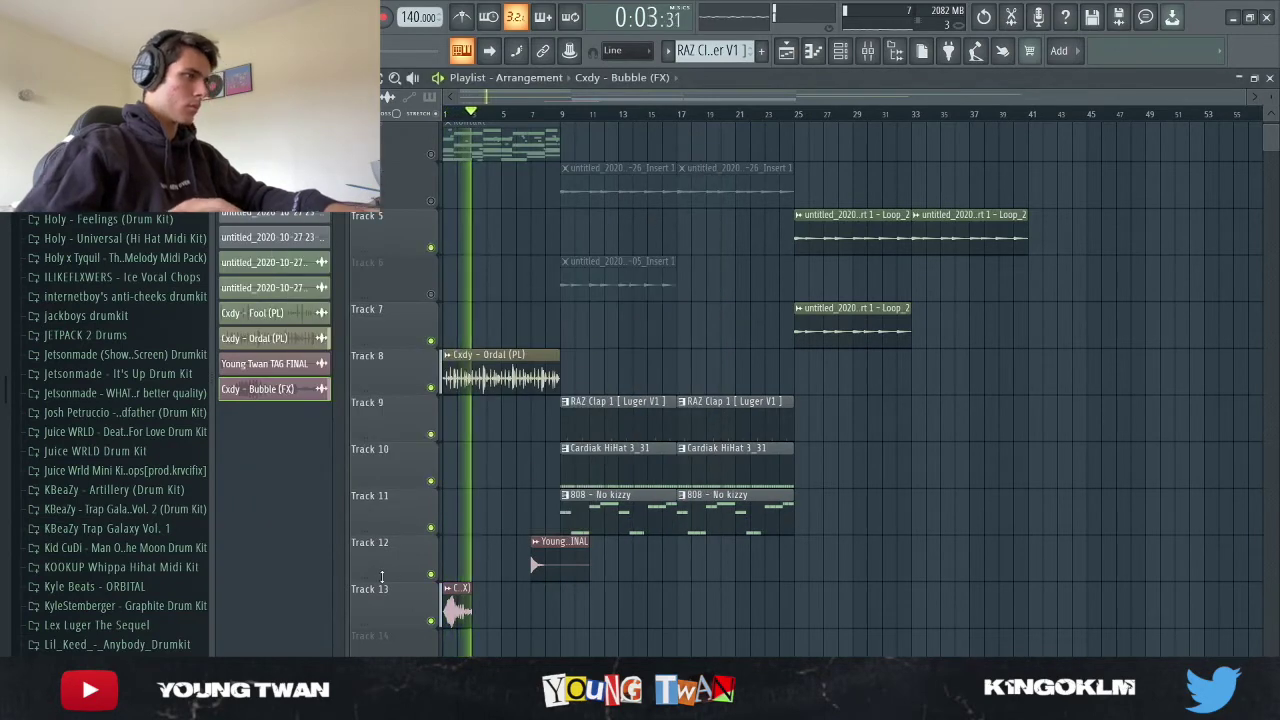
scroll(378, 500, "up", 2)
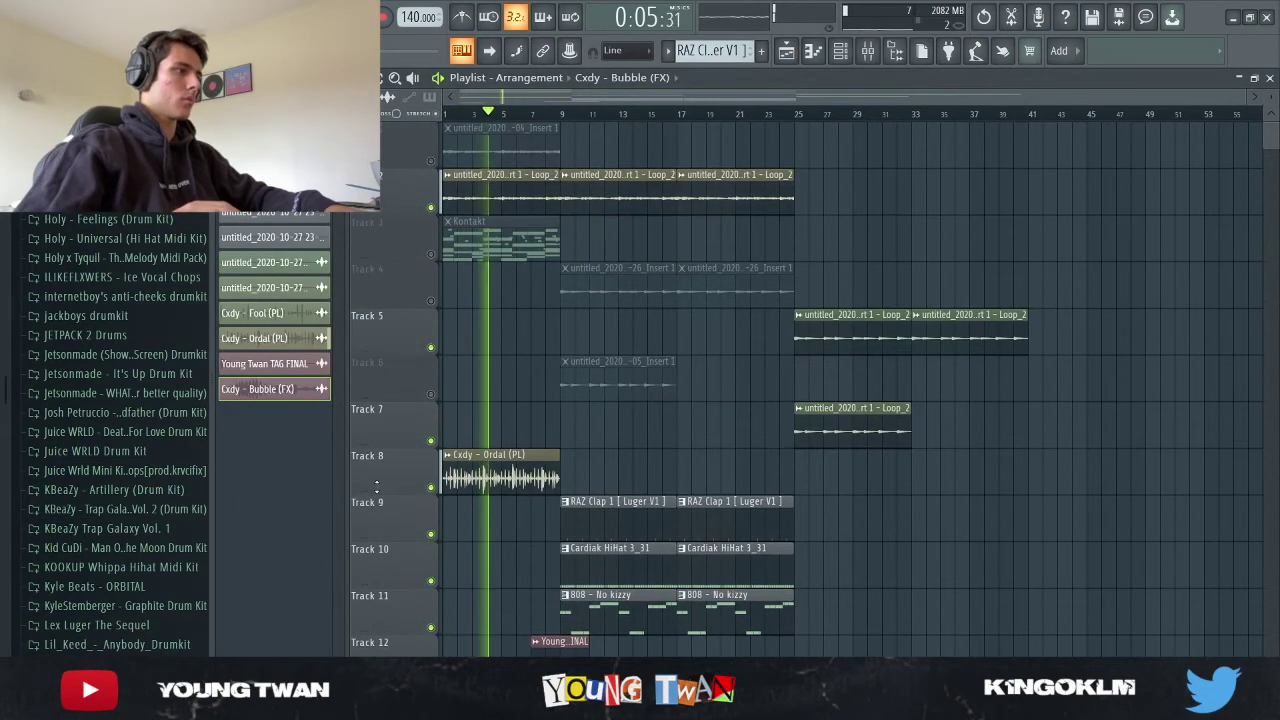
scroll(840, 490, "down", 2)
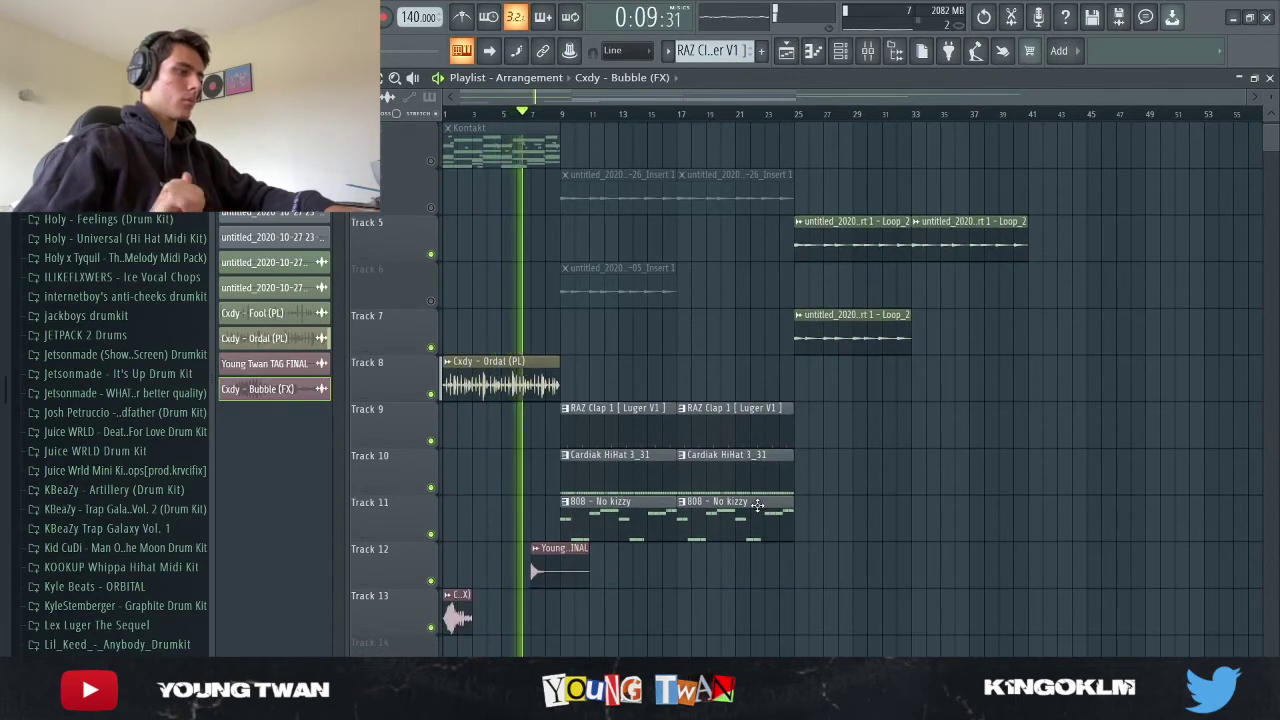
double_click(548, 567)
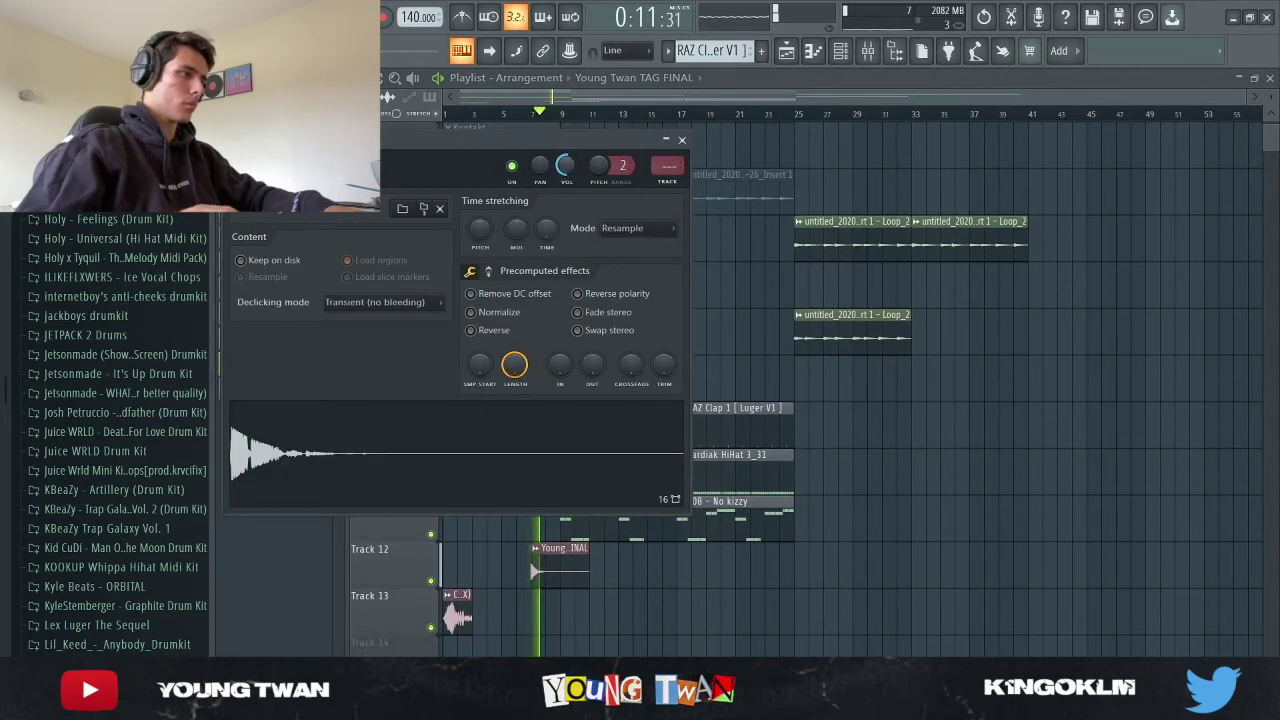
left_click(683, 140)
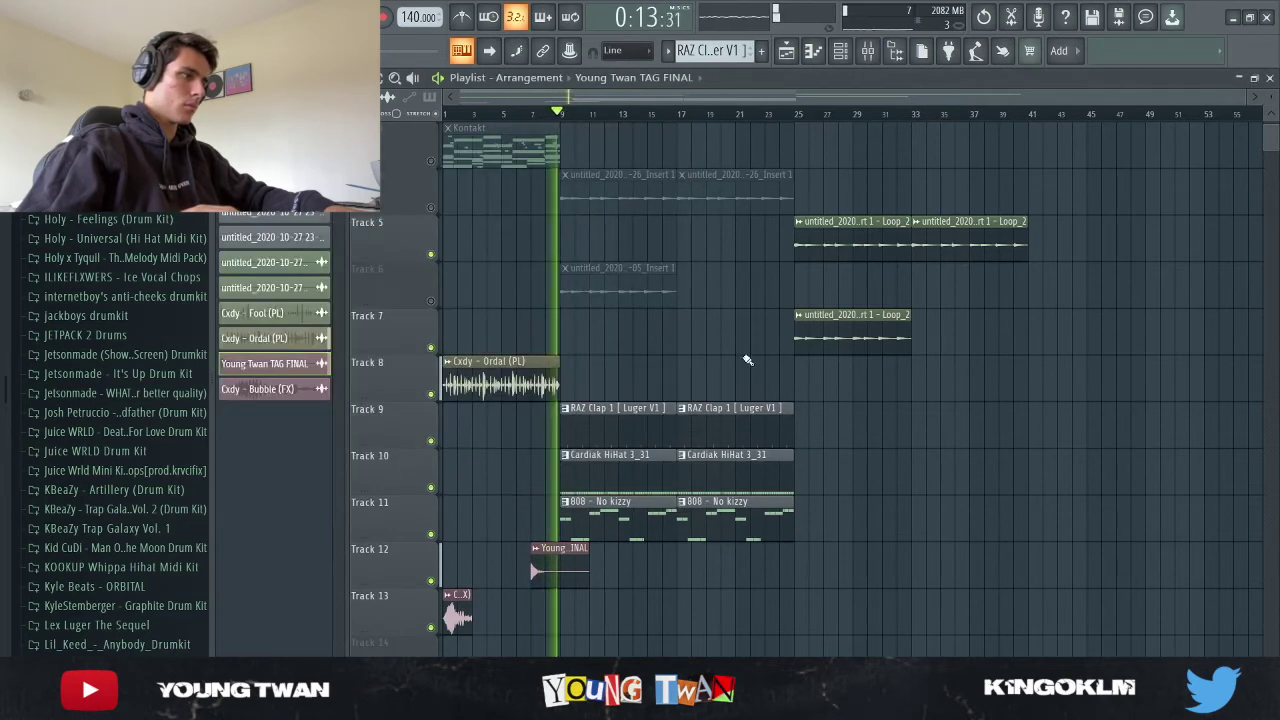
scroll(748, 400, "up", 2)
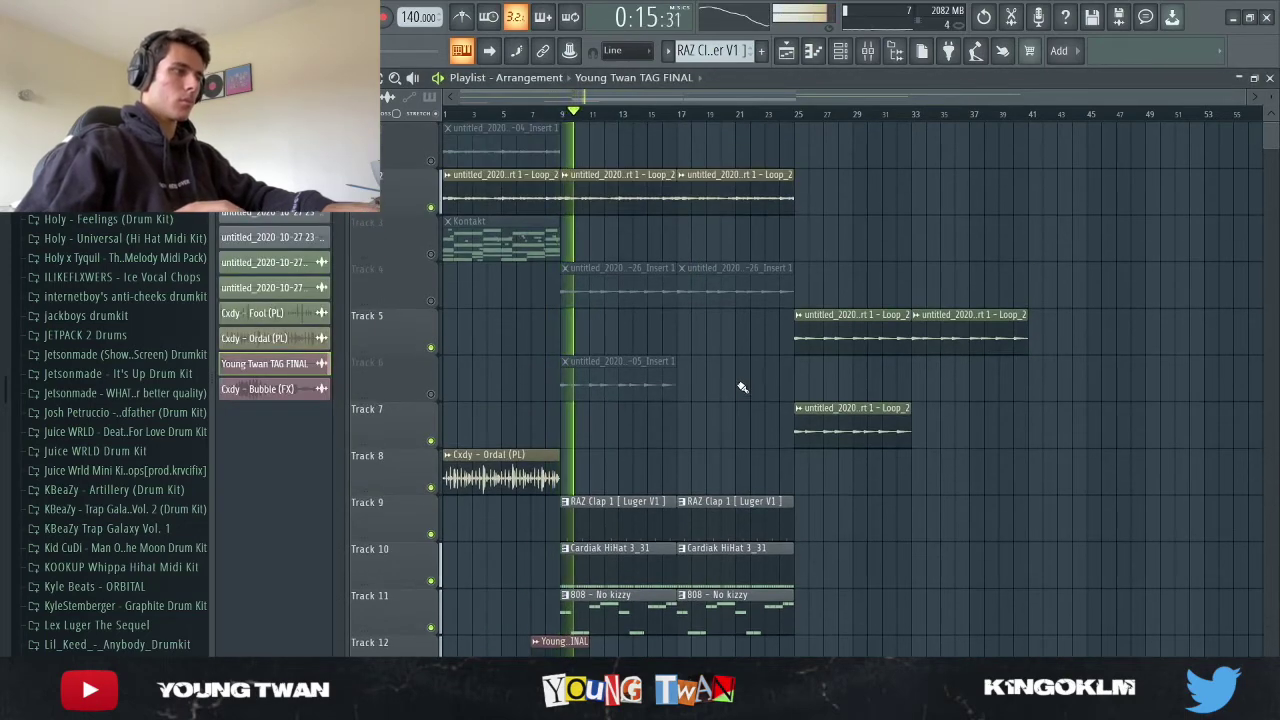
scroll(742, 387, "down", 2)
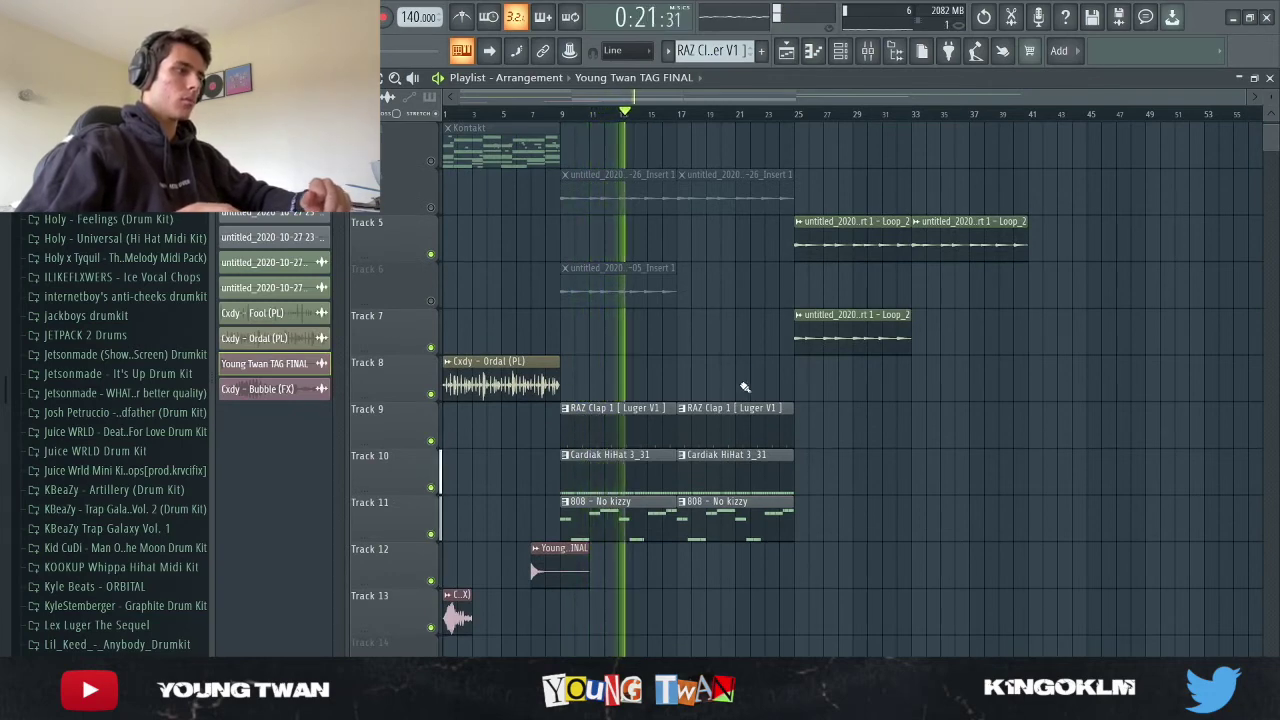
scroll(744, 387, "up", 2)
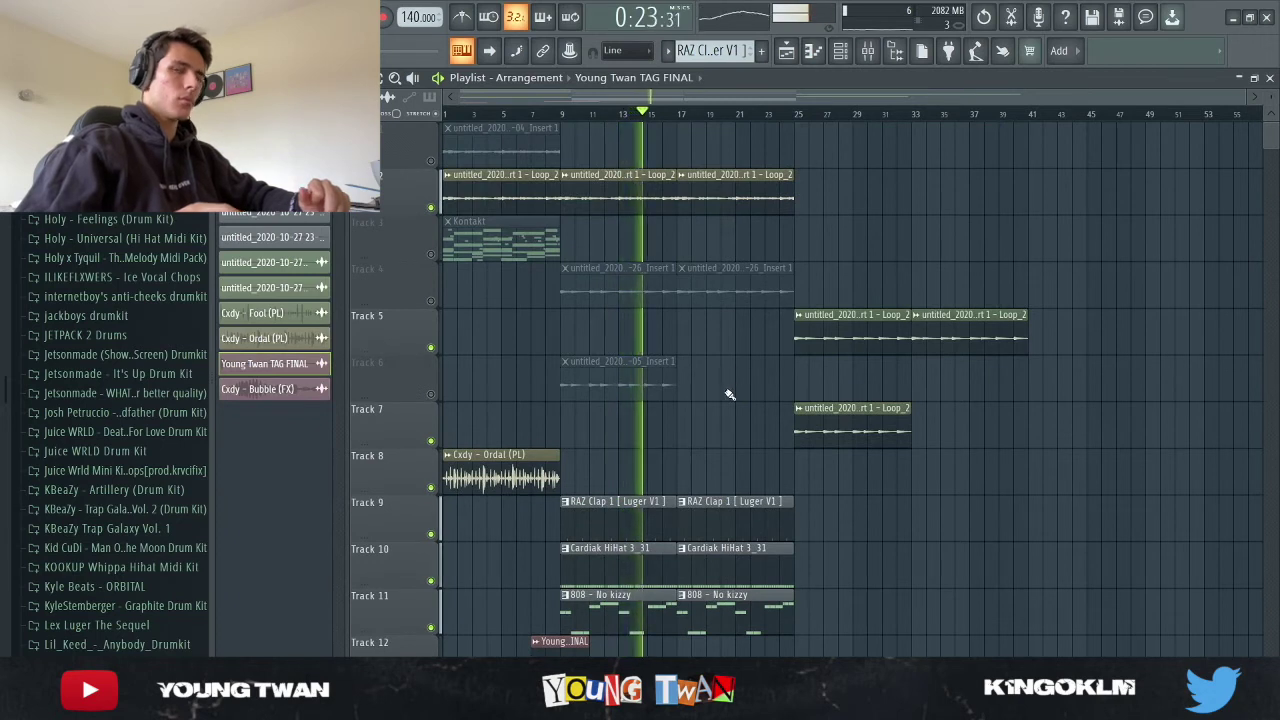
key("space")
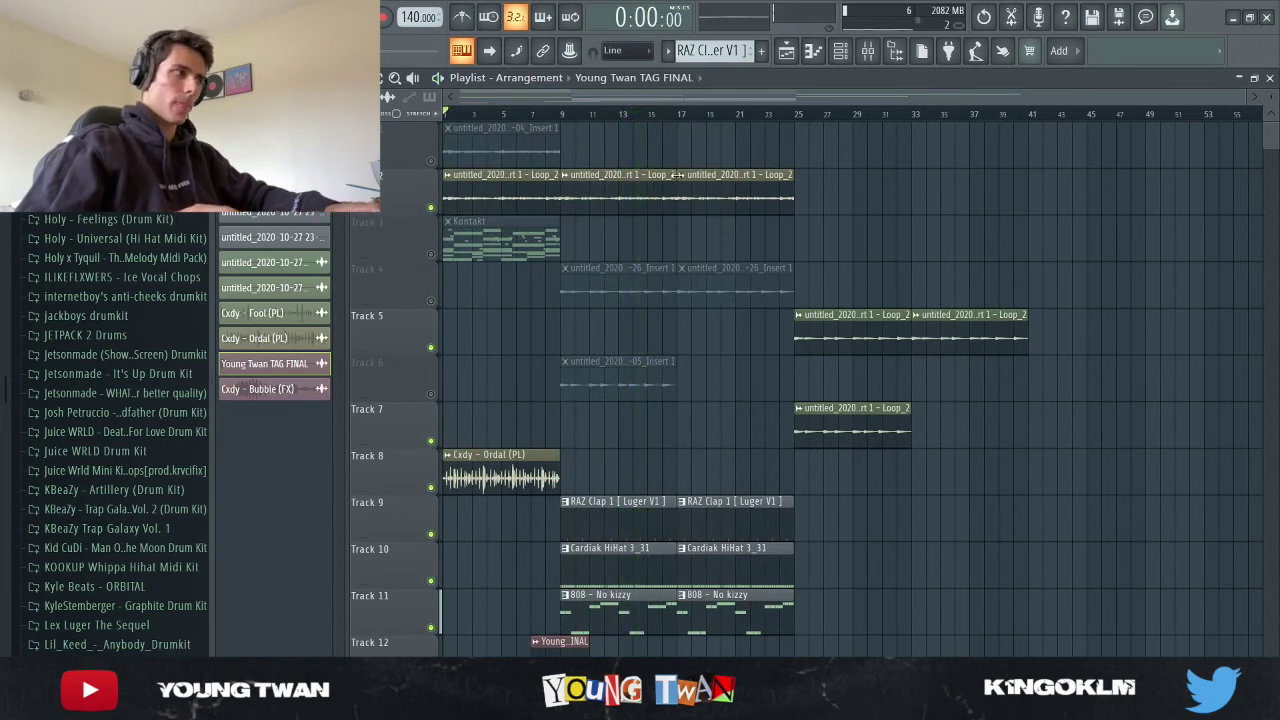
Step: Replay the arrangement from bar 1 and review how the percussion loop, effect and tag lead into the drums at bar 9
scroll(814, 345, "down", 2)
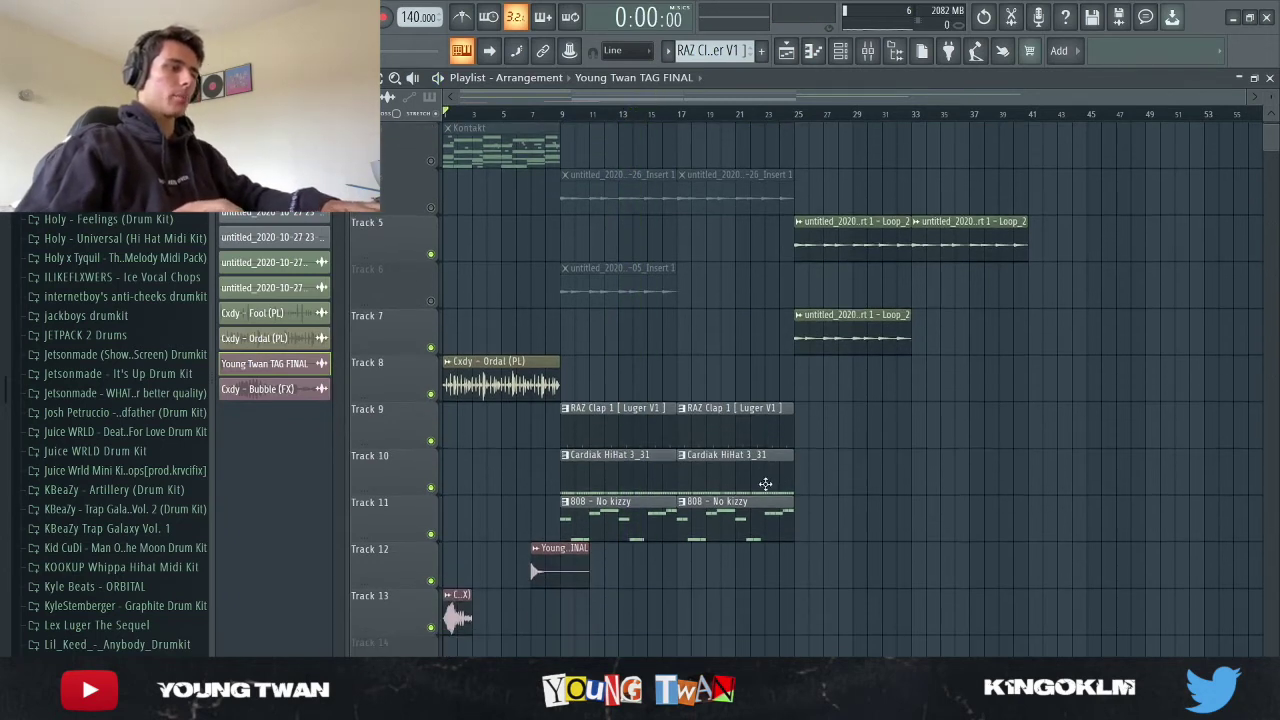
scroll(765, 484, "up", 2)
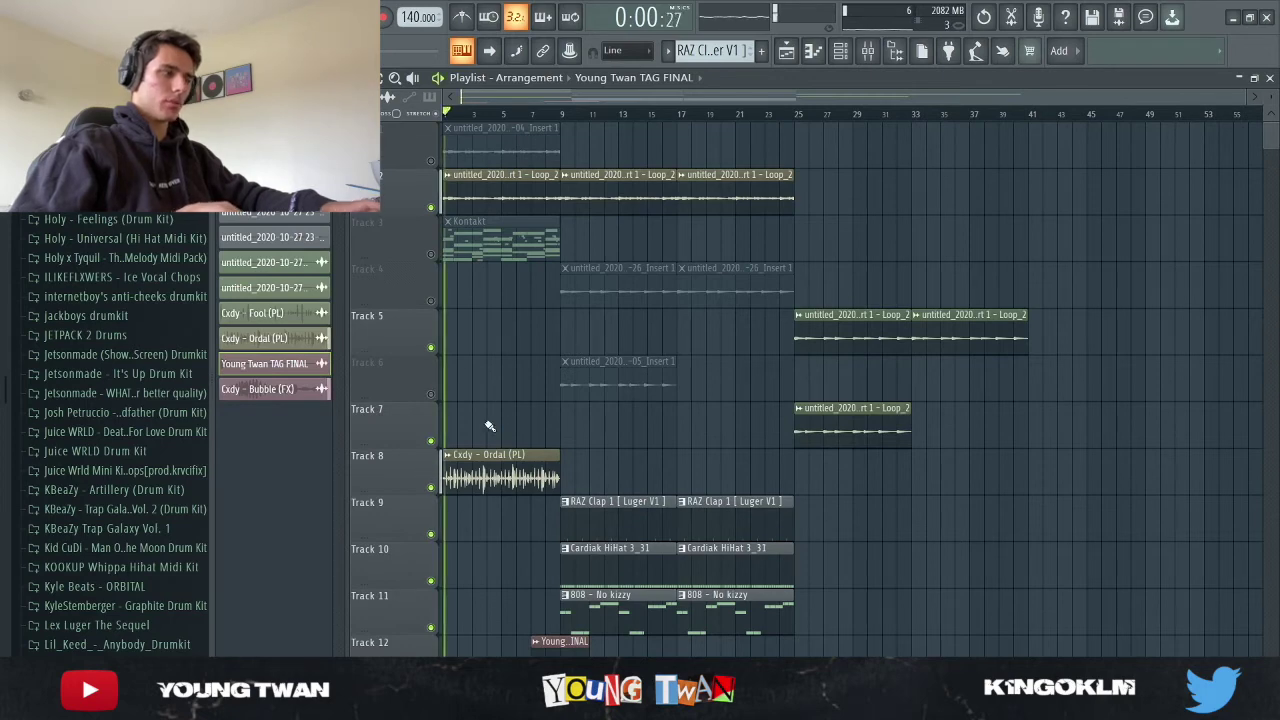
scroll(460, 555, "down", 3)
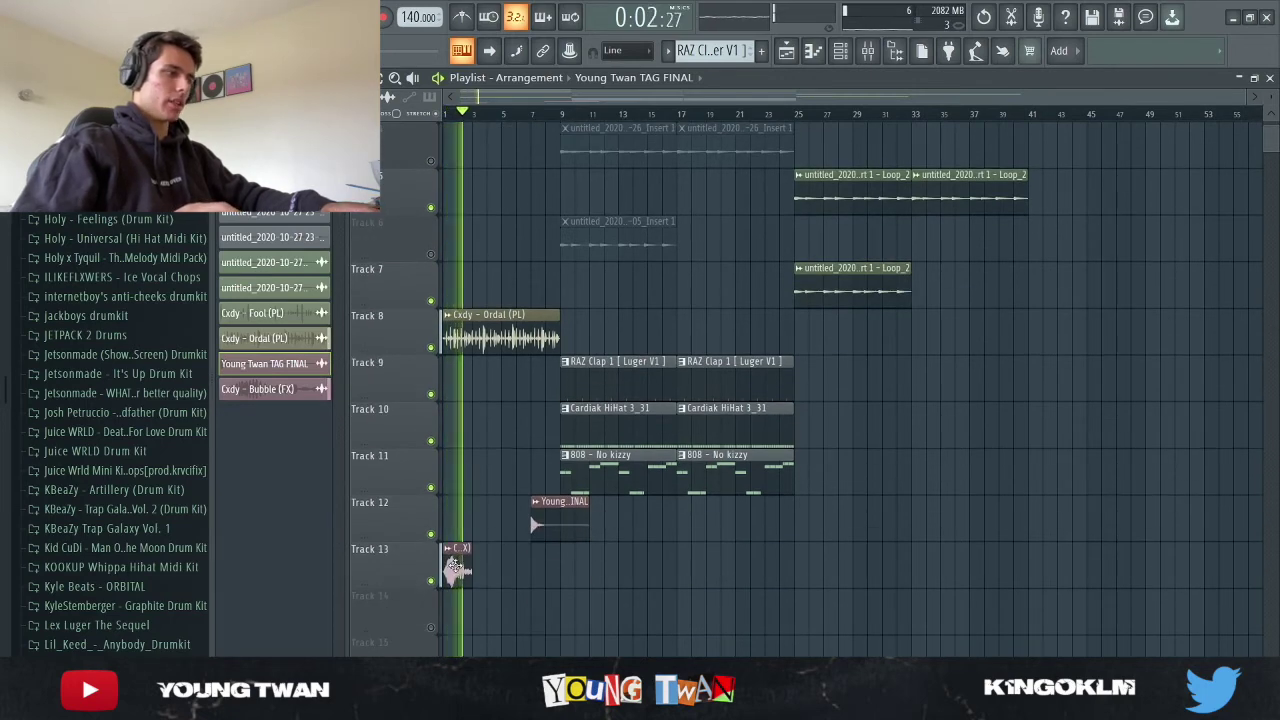
scroll(455, 562, "up", 4)
scroll(465, 550, "down", 4)
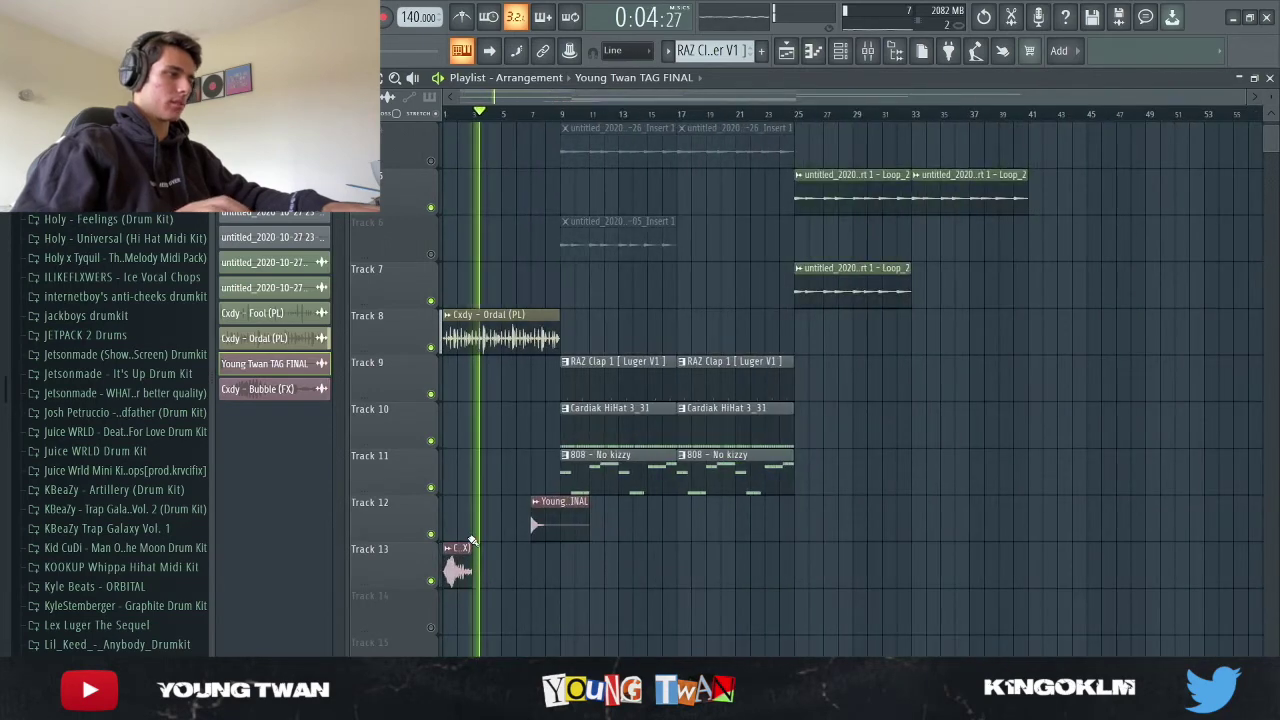
scroll(470, 540, "up", 3)
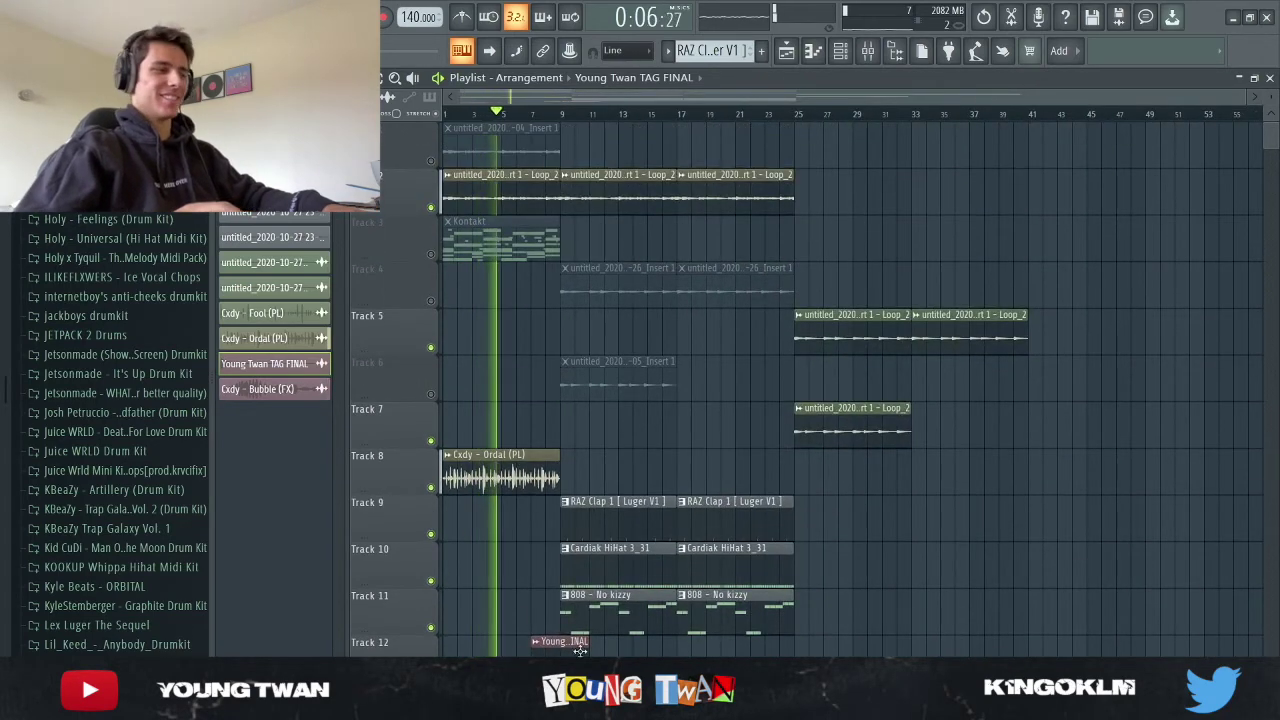
scroll(531, 622, "down", 1)
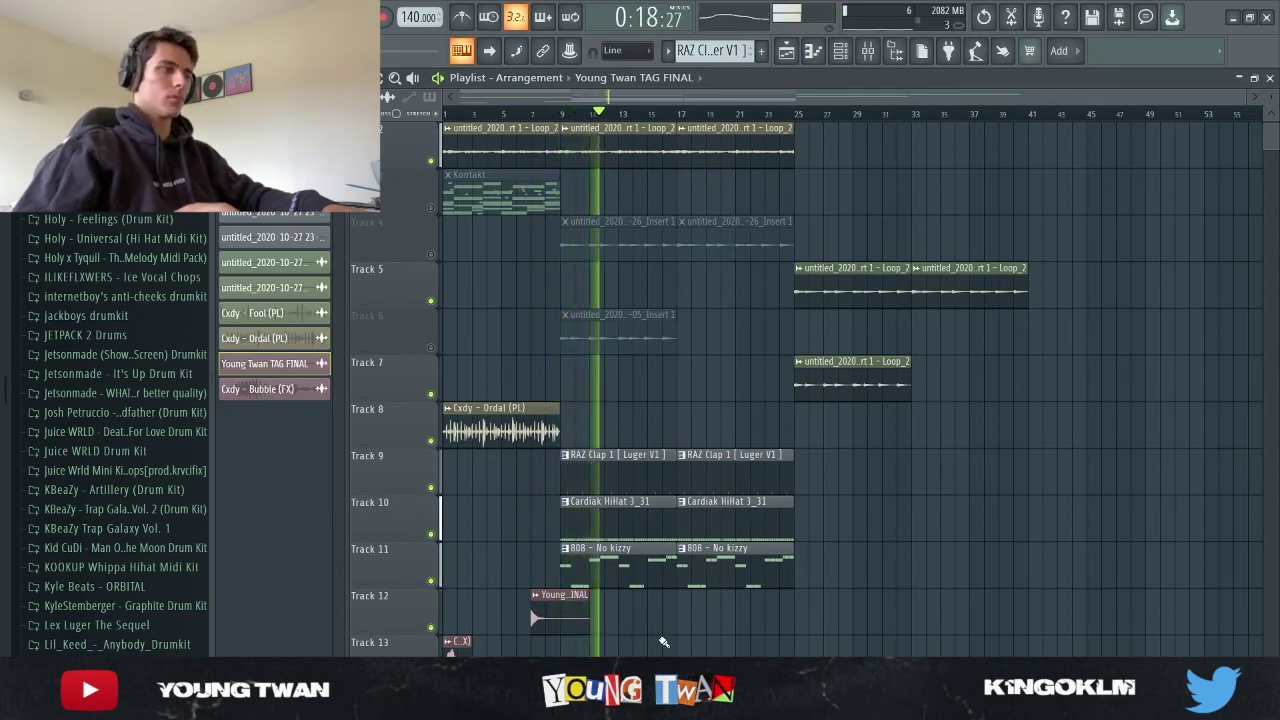
scroll(695, 644, "up", 1)
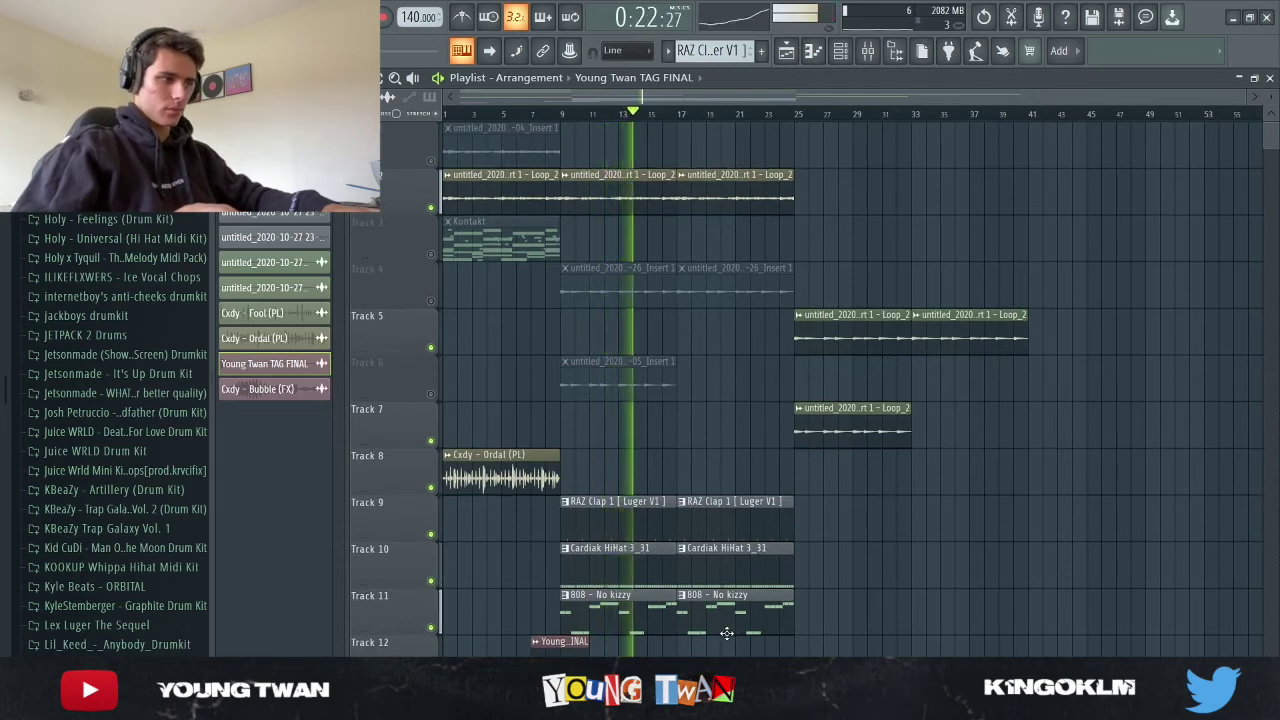
Step: Cut the end off the first clap and hi-hat clips shortly before bar 17, leaving the 808 clip at full length
scroll(720, 627, "up", 3)
left_click_drag(450, 570, 663, 497)
left_click(668, 487)
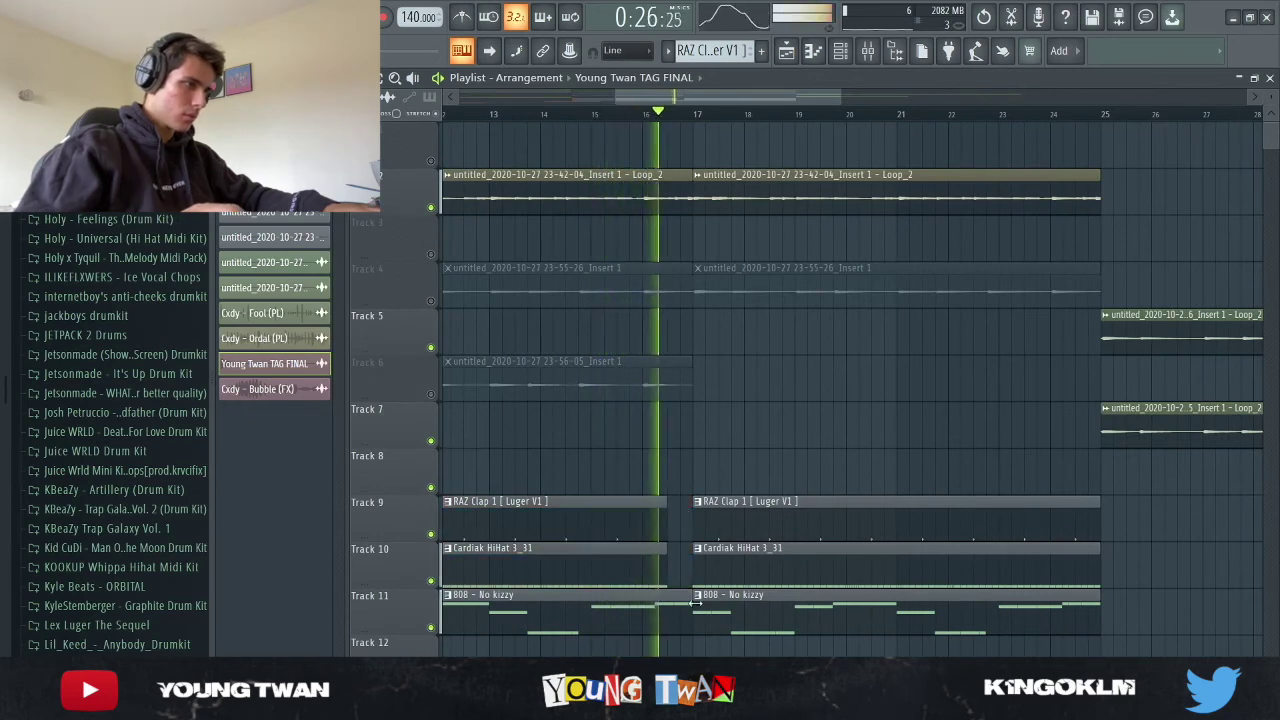
scroll(777, 580, "down", 3)
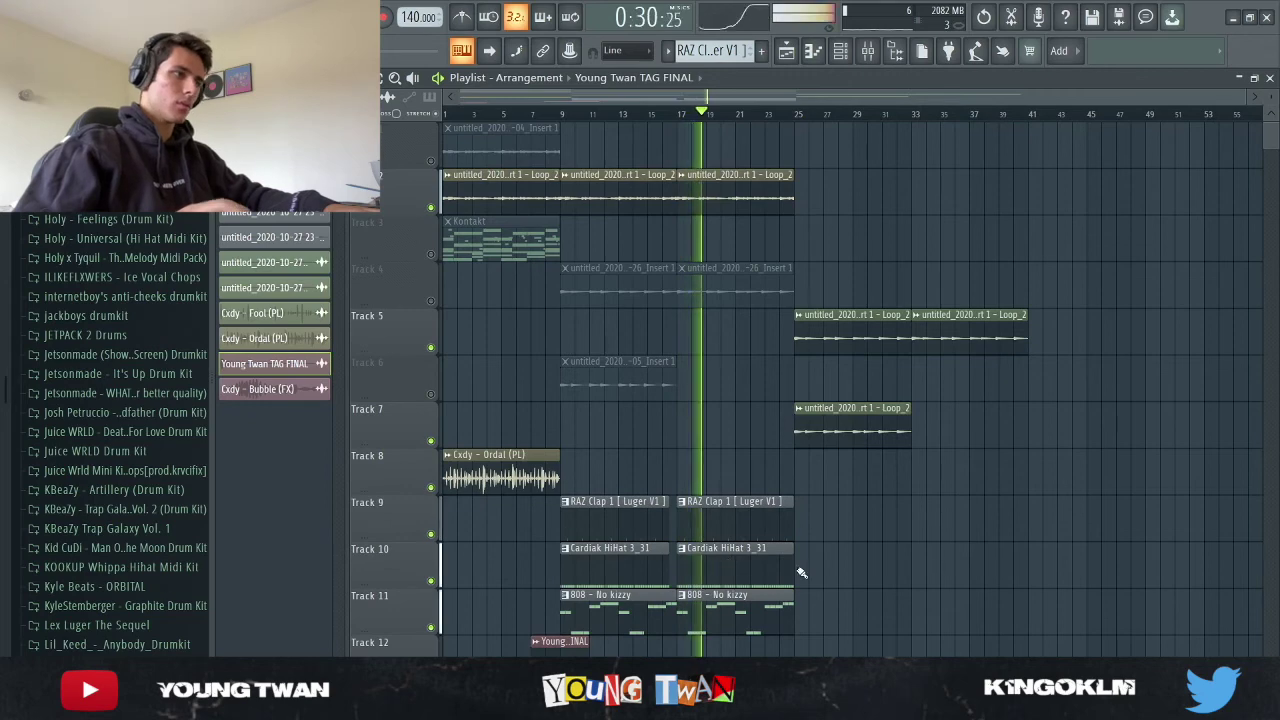
Step: Duplicate the bar 17 clap, hi-hat and 808 clips through bar 48, and repeat the melody, percussion and drum arrangement from bar 49
left_click_drag(830, 638, 724, 494)
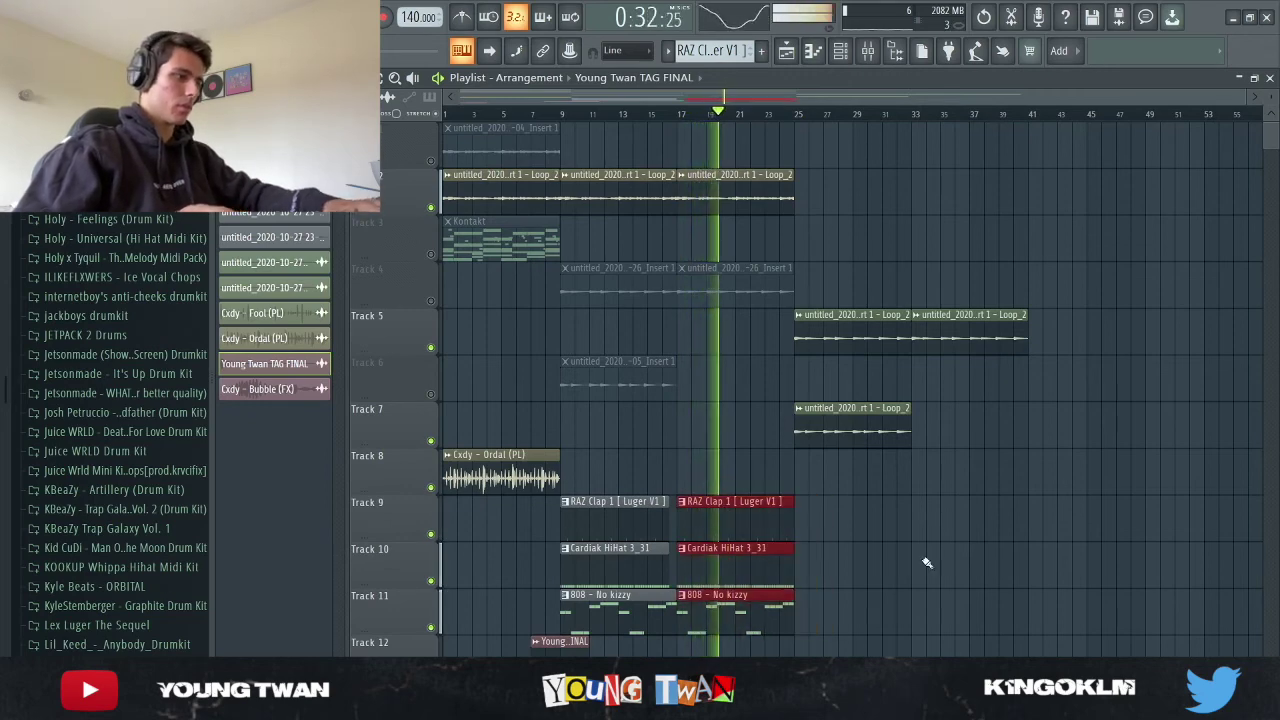
key("ctrl+b")
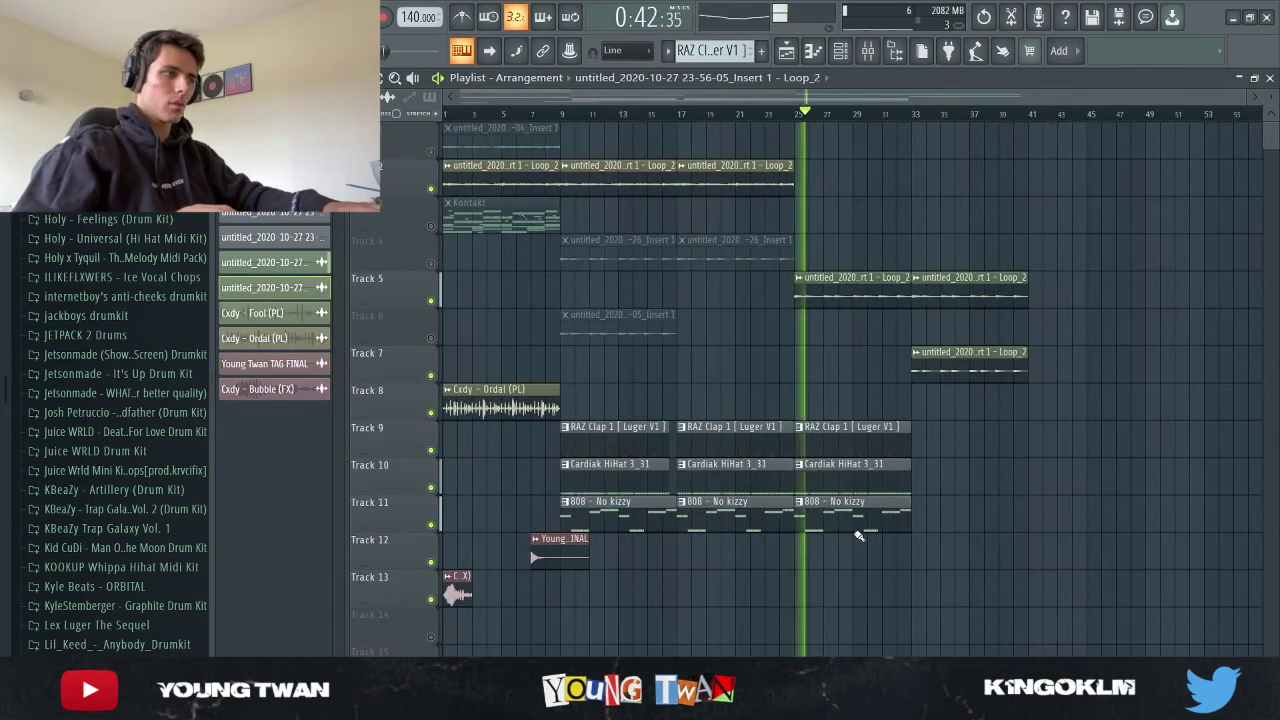
key("ctrl+b")
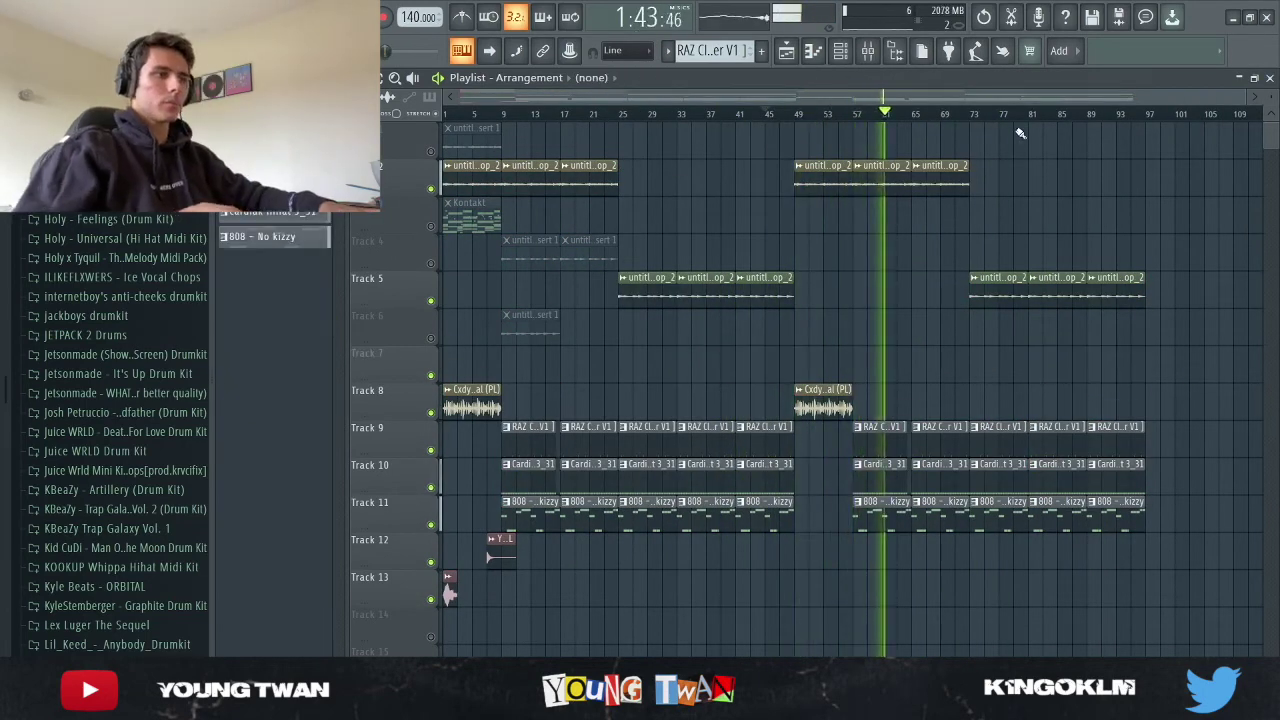
Step: Copy the opening melody loop and Ordal percussion loop to bar 97 as an outro and move the playhead there
left_click_drag(818, 415, 1160, 196)
left_click(1191, 283)
scroll(1099, 125, "down", 1)
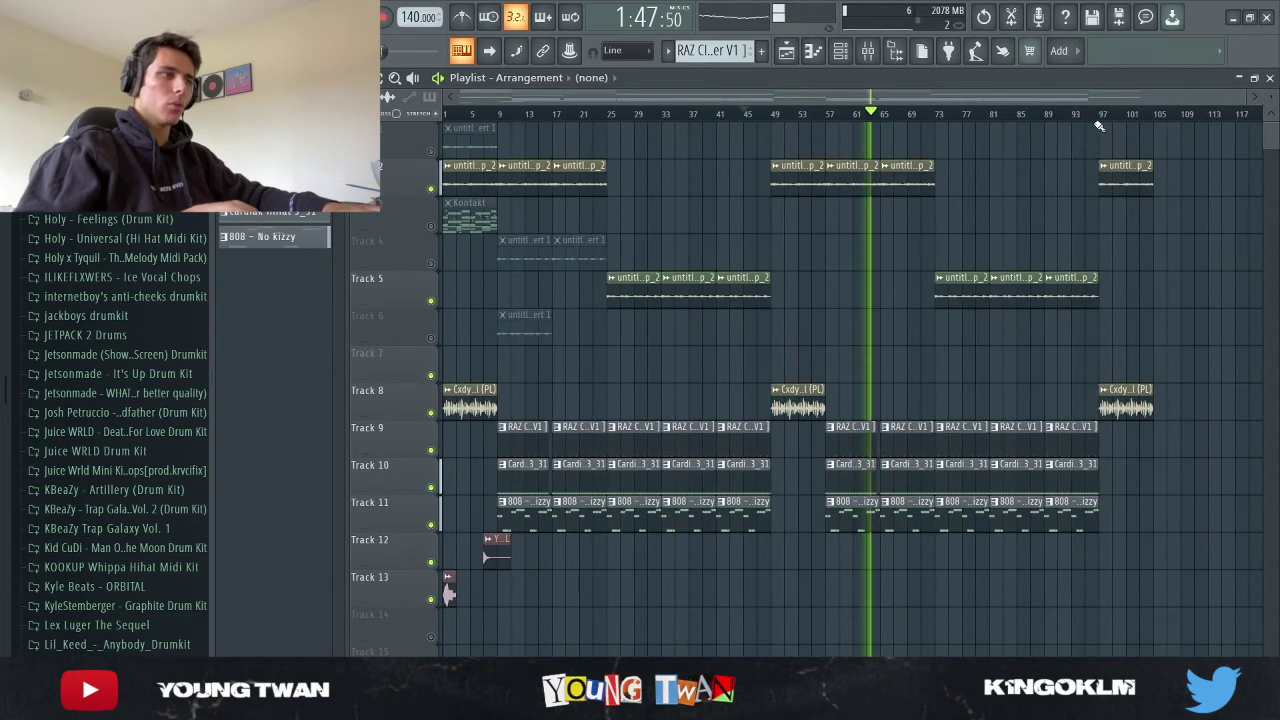
left_click_drag(1086, 117, 1100, 117)
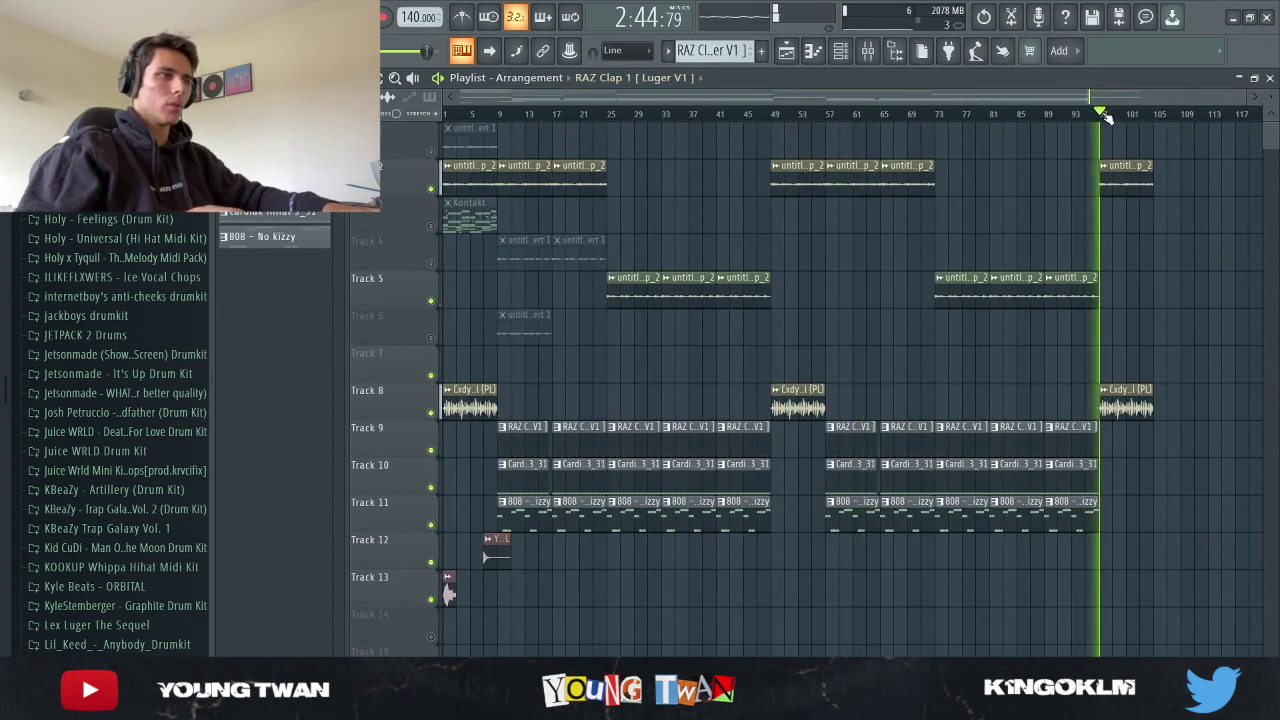